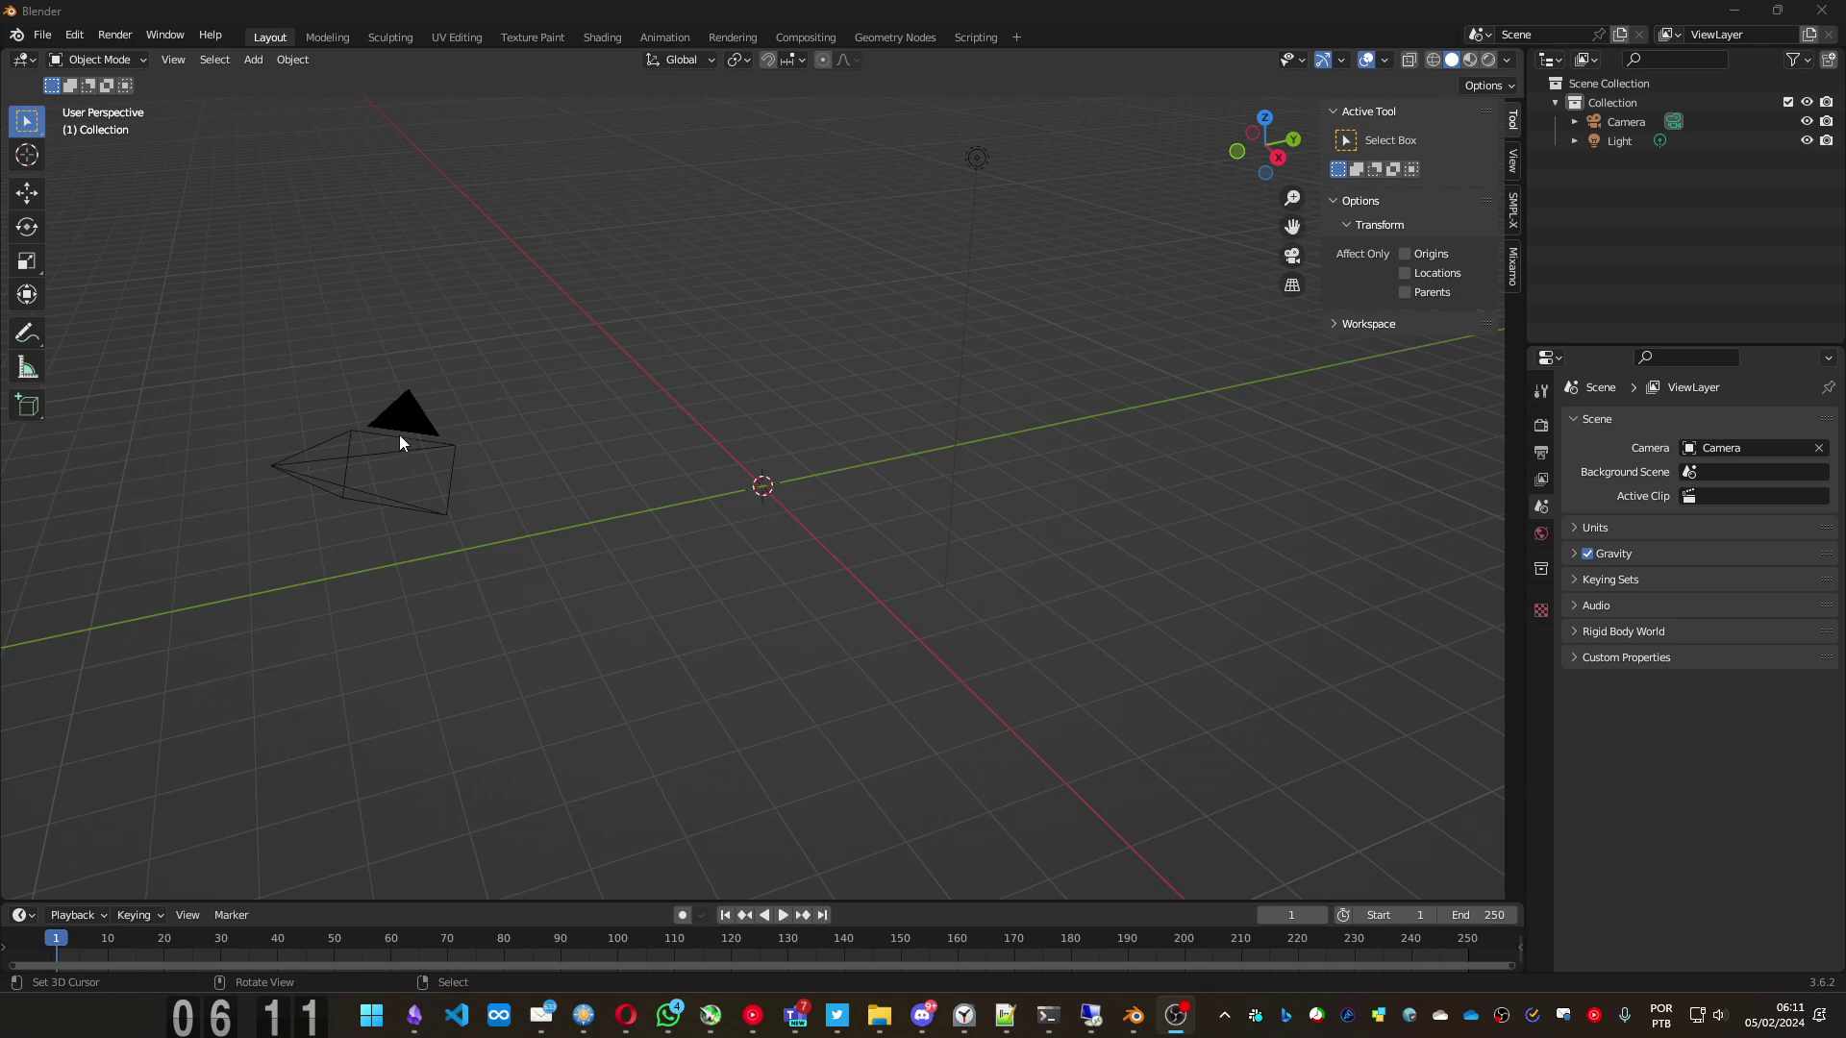
- Install the add-on from D:\0_Programs\CEB_4D_Human_prj\B4.0_CEB_4d_Human_1.00_Beta.zip in Preferences > Add-ons
{"action": "left_click", "coordinate": [81, 34]}
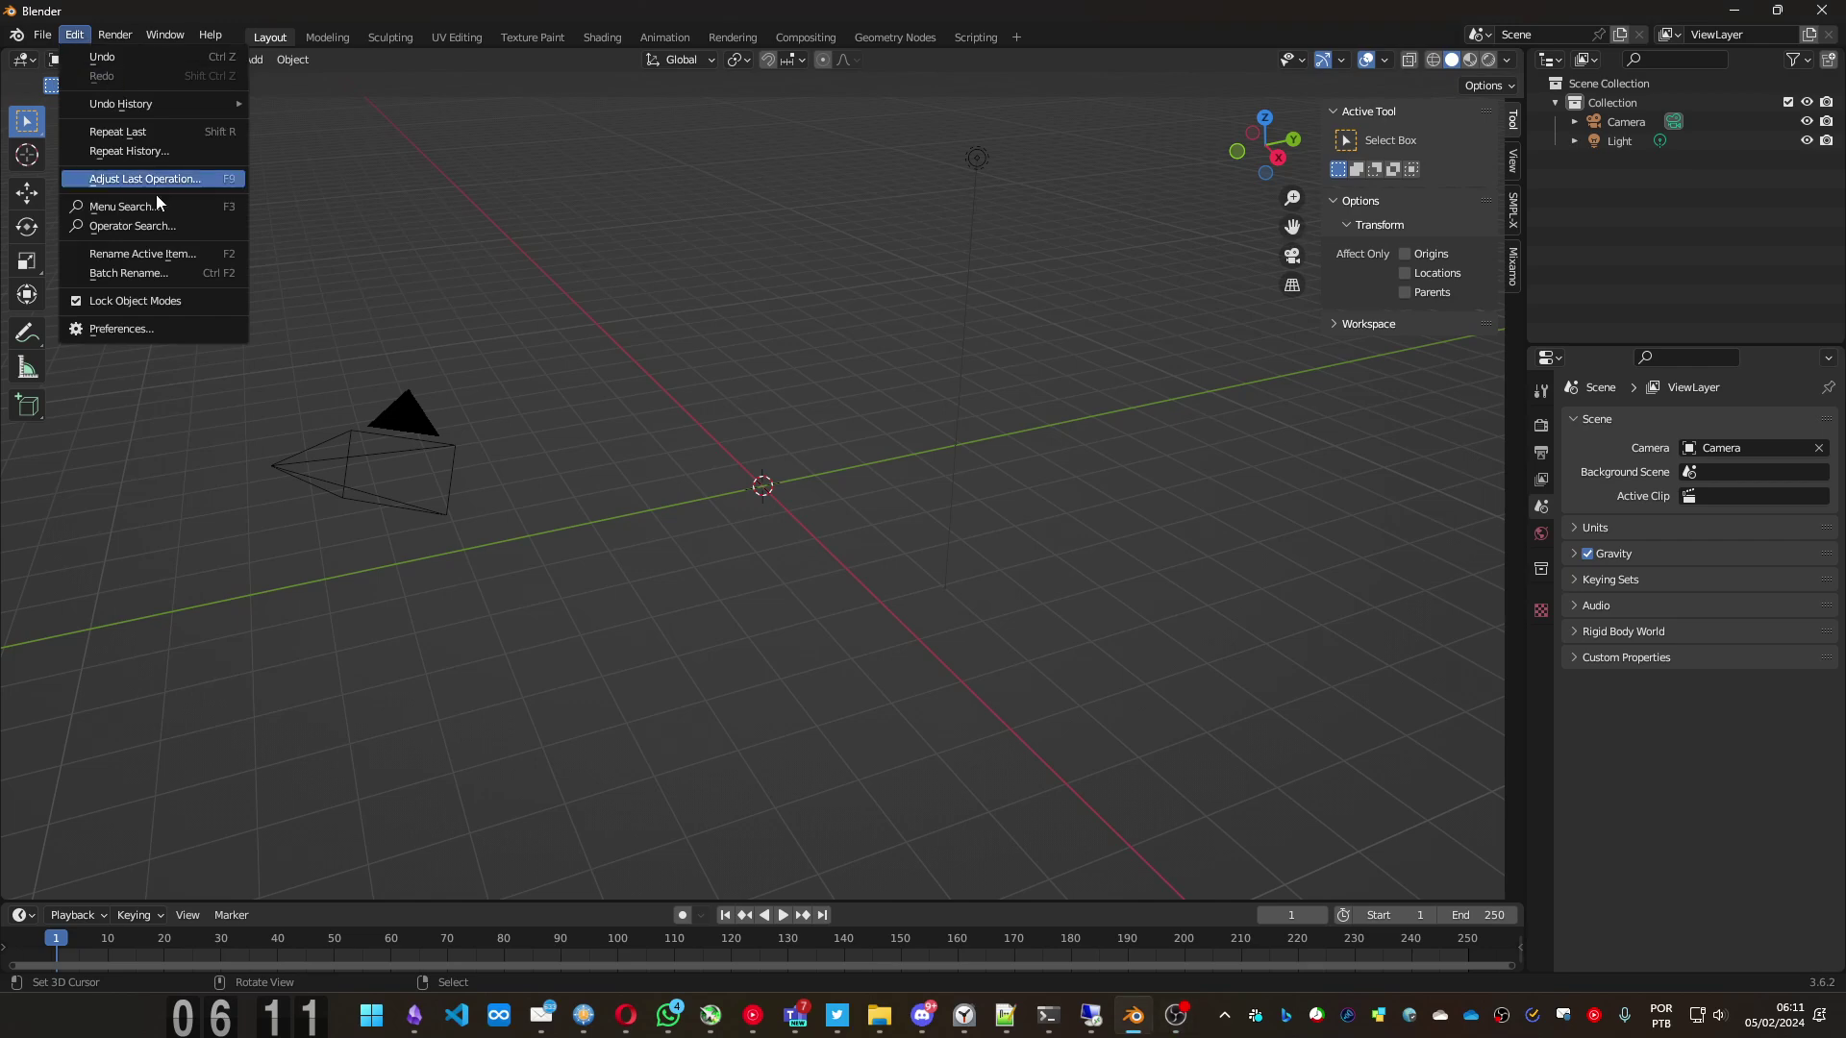
{"action": "left_click", "coordinate": [152, 329]}
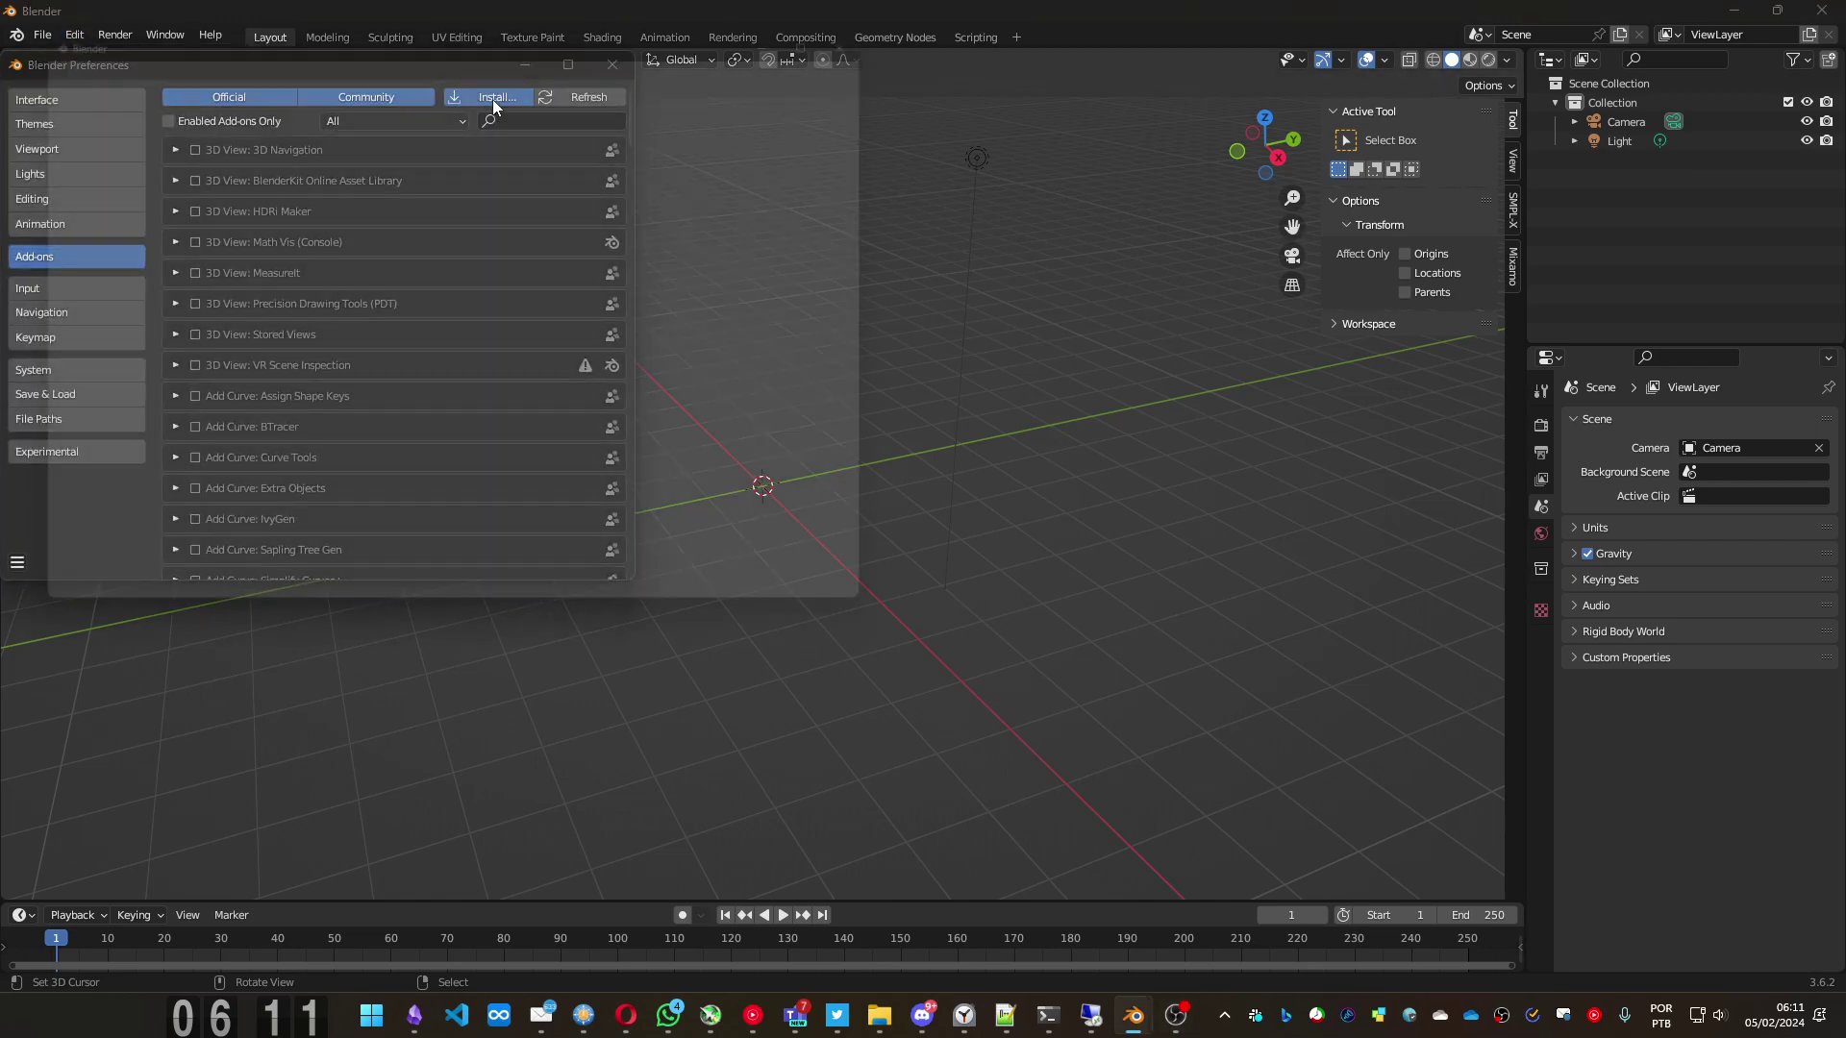
{"action": "left_click", "coordinate": [492, 100]}
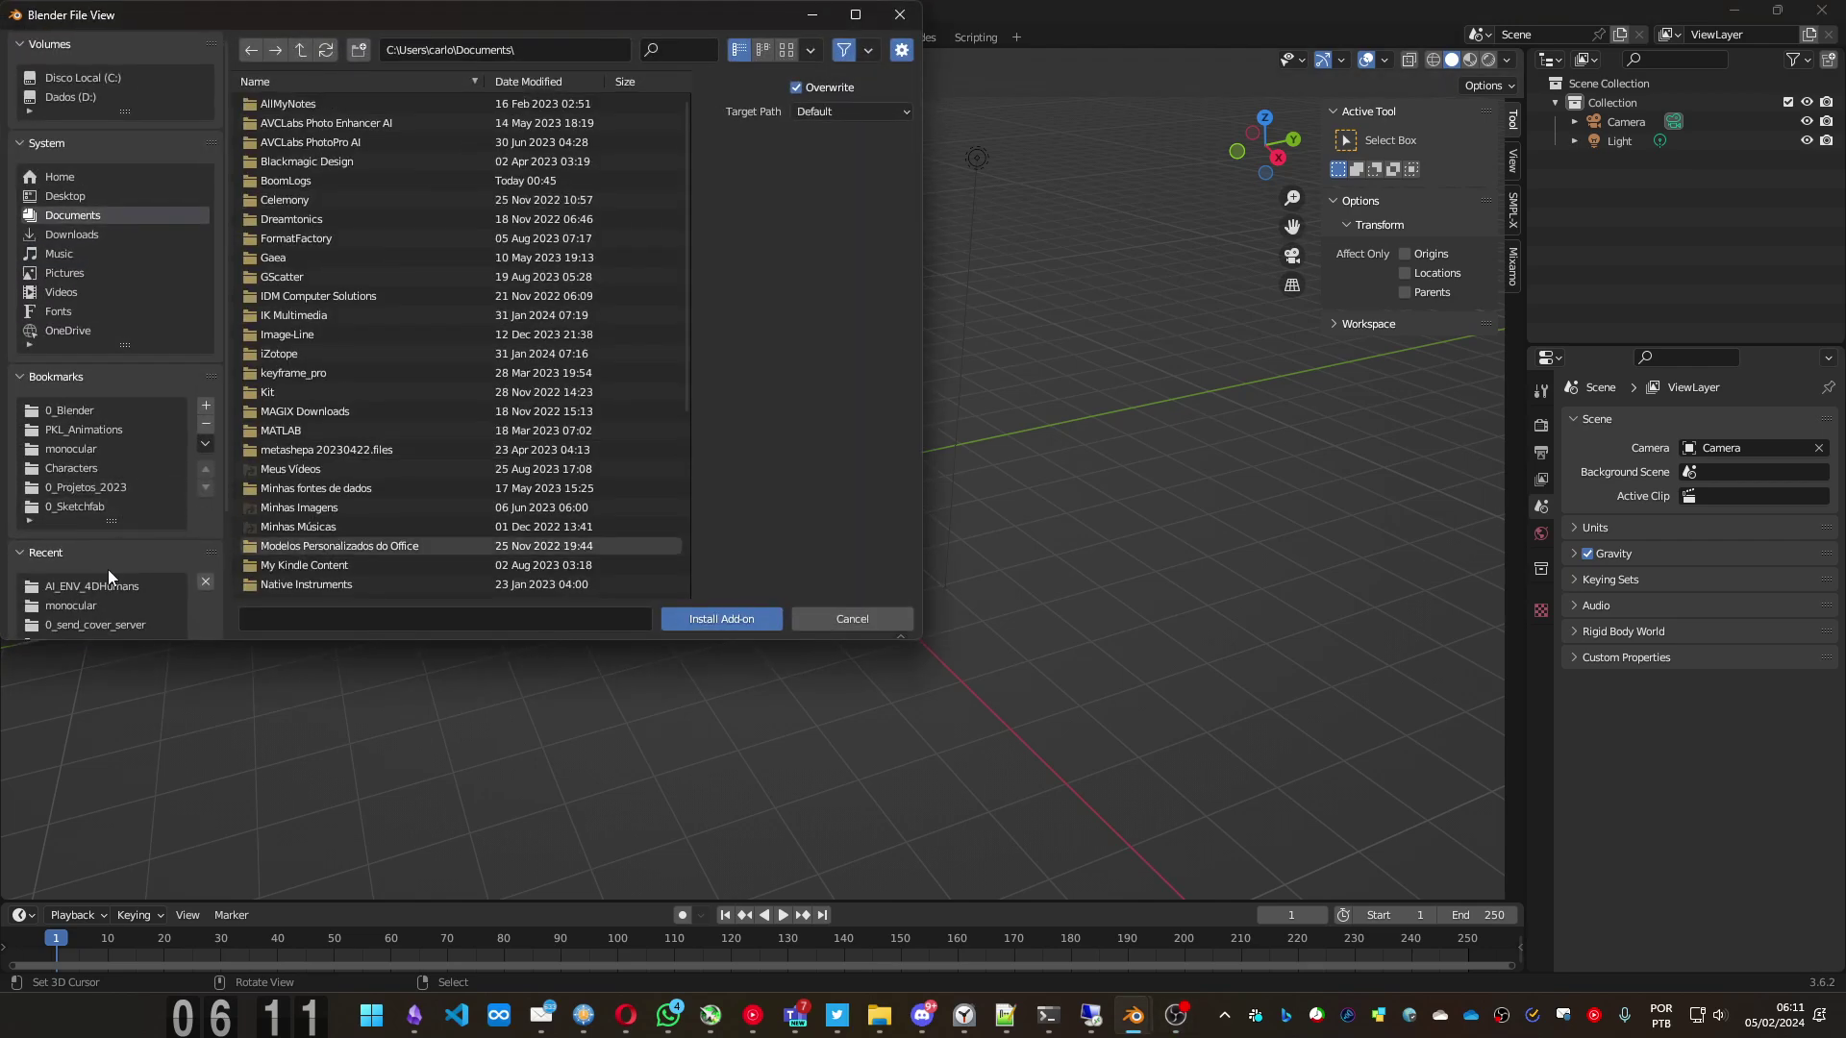
{"action": "left_click", "coordinate": [70, 97]}
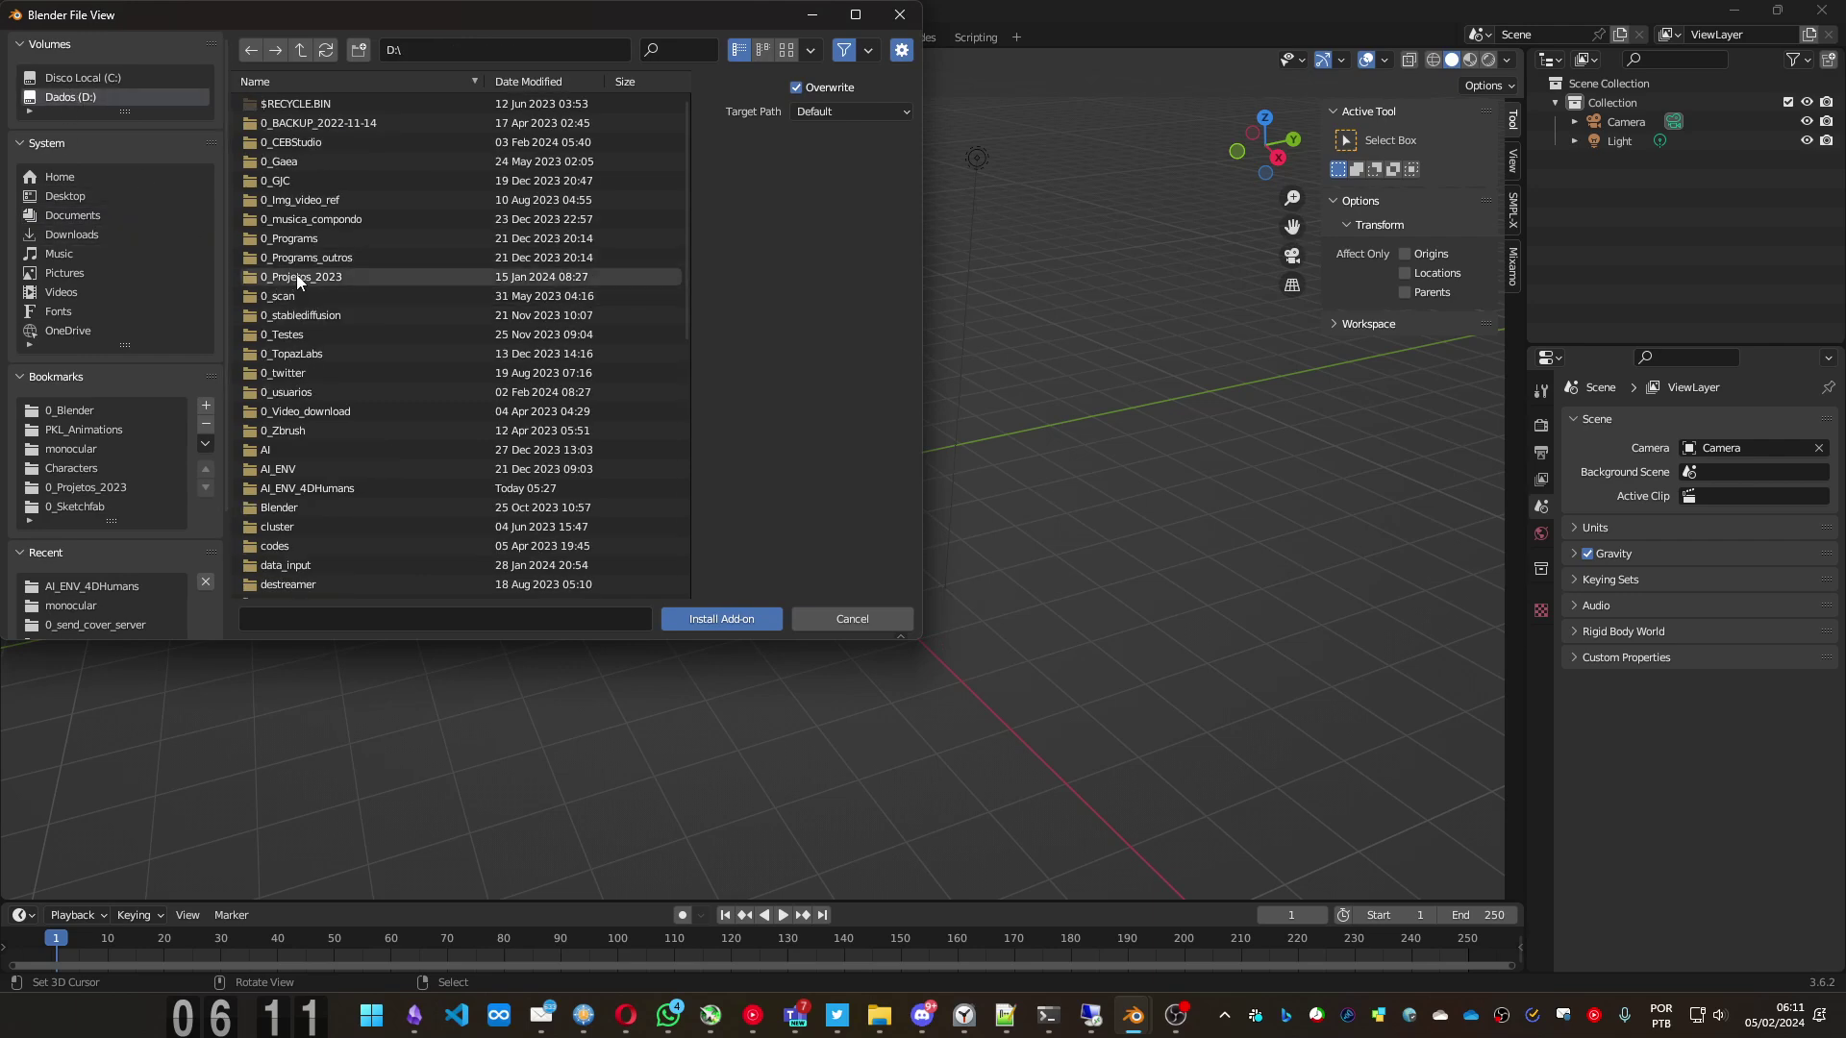
{"action": "left_click", "coordinate": [296, 237]}
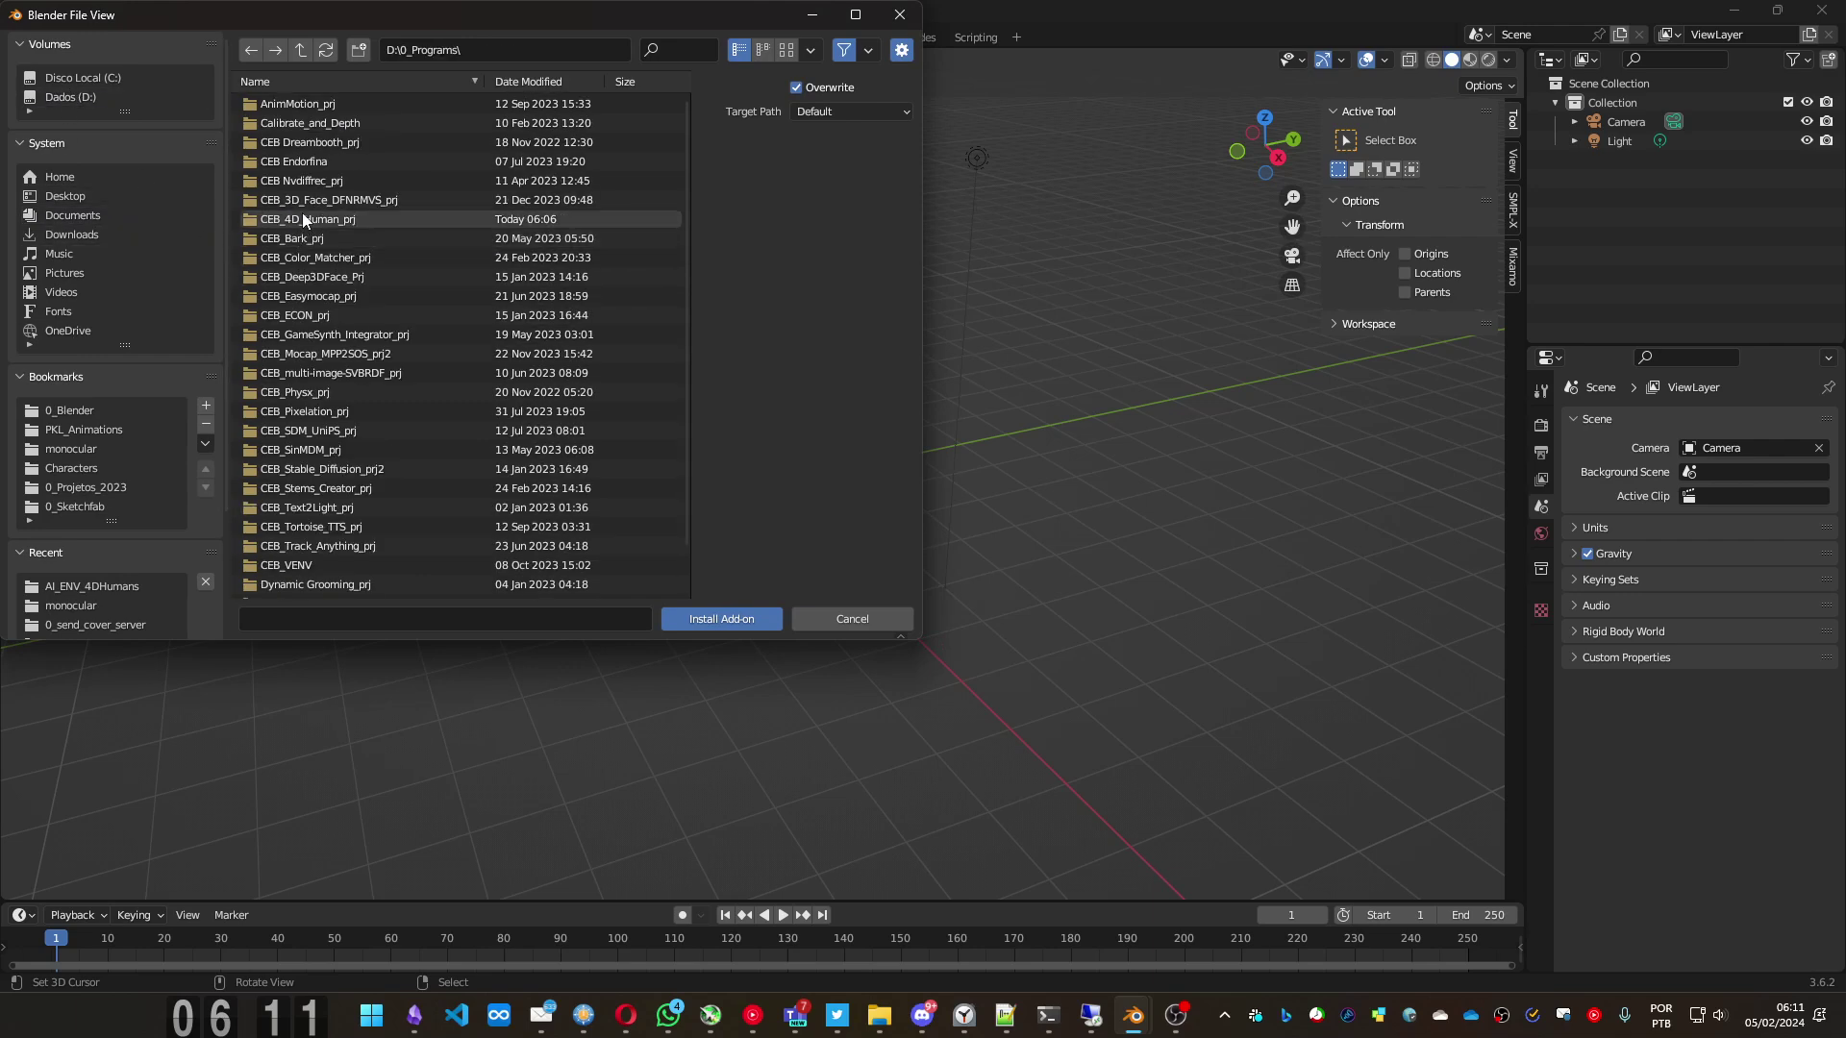
{"action": "left_click", "coordinate": [298, 219]}
{"action": "scroll", "coordinate": [330, 438], "scroll_direction": "down", "scroll_amount": 8}
{"action": "double_click", "coordinate": [330, 449]}
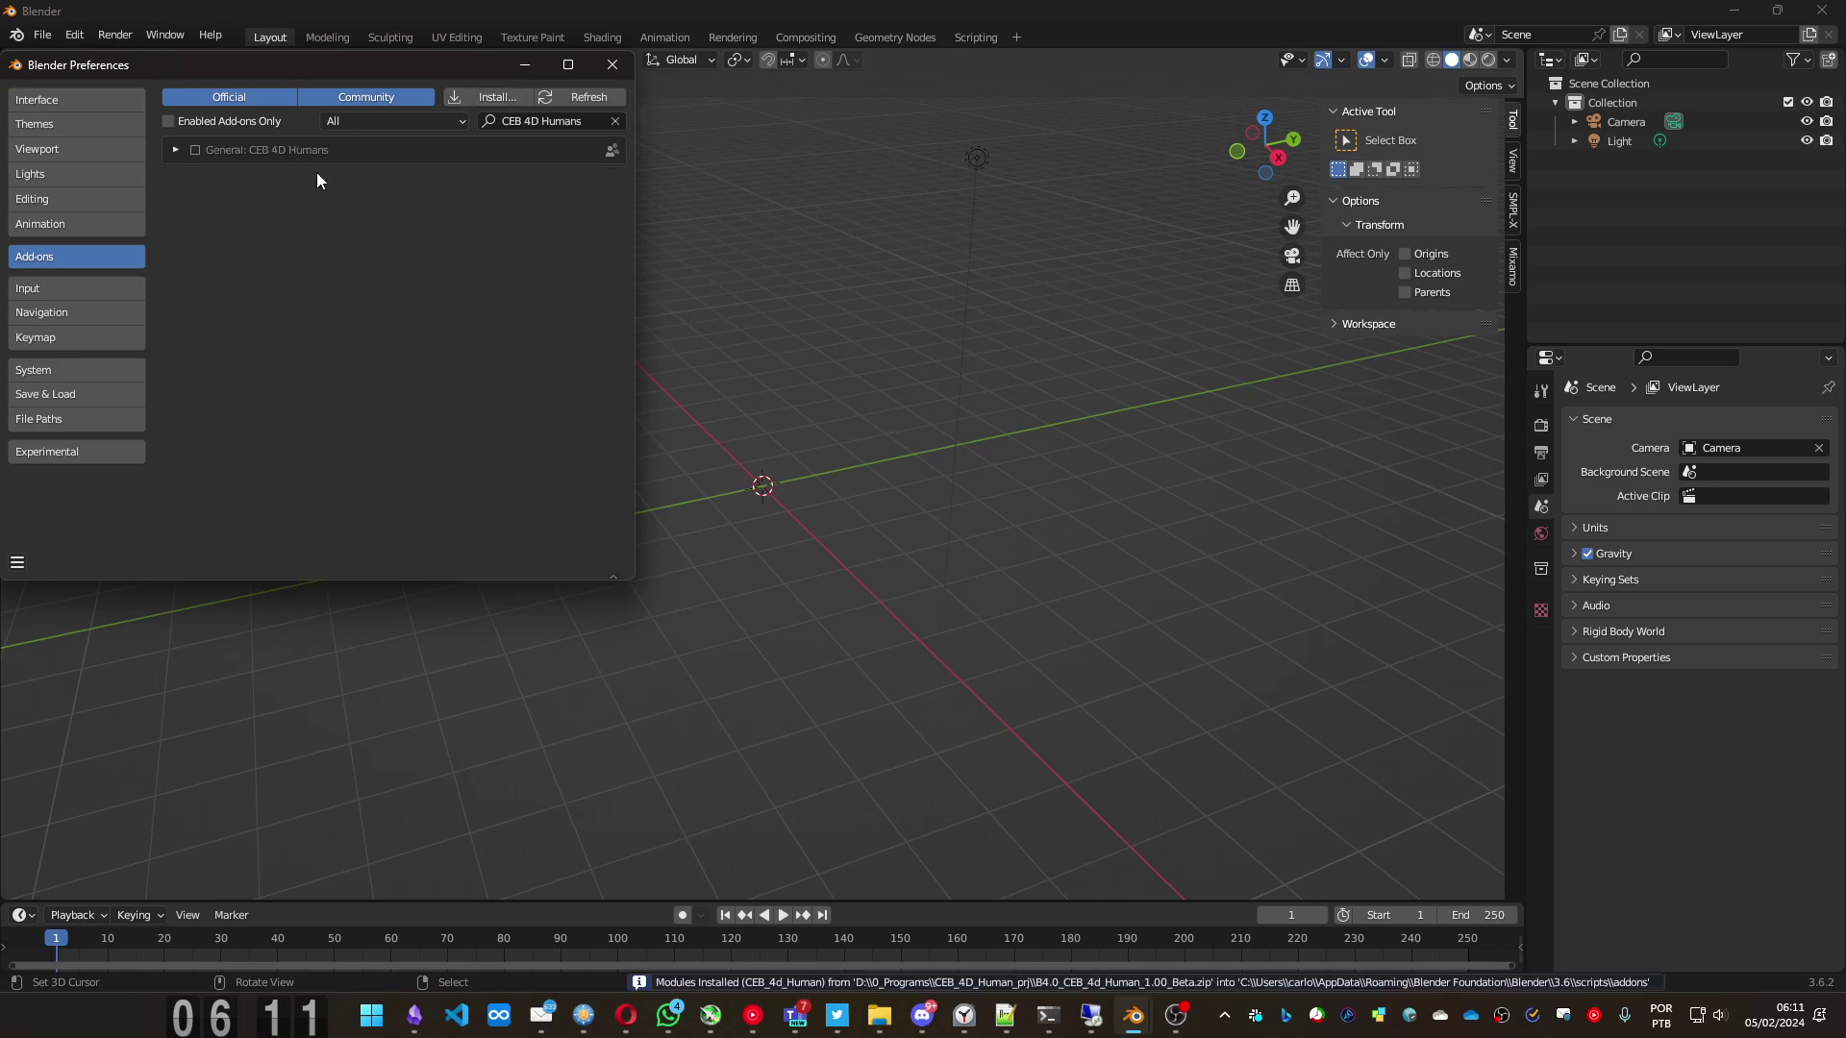
- Enable CEB 4D Humans, expand its details, and close Preferences
{"action": "left_click", "coordinate": [197, 151]}
{"action": "left_click", "coordinate": [177, 149]}
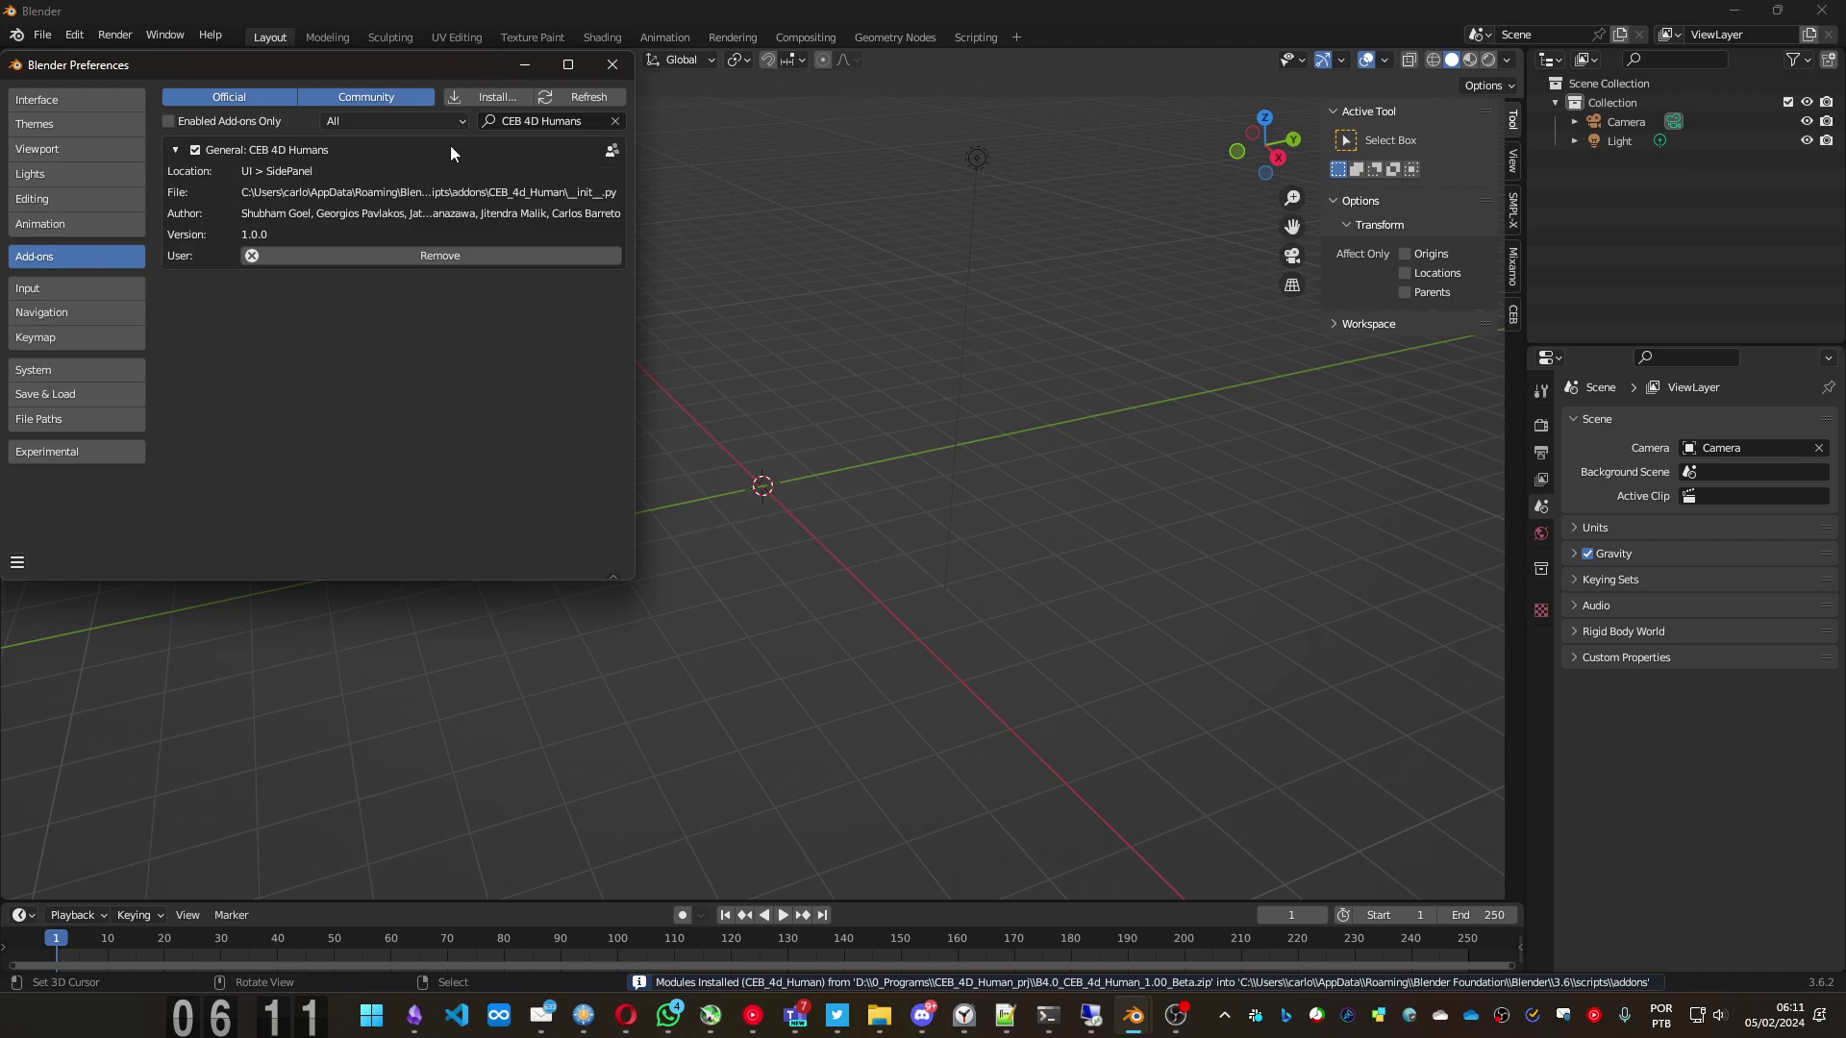
{"action": "left_click", "coordinate": [612, 64]}
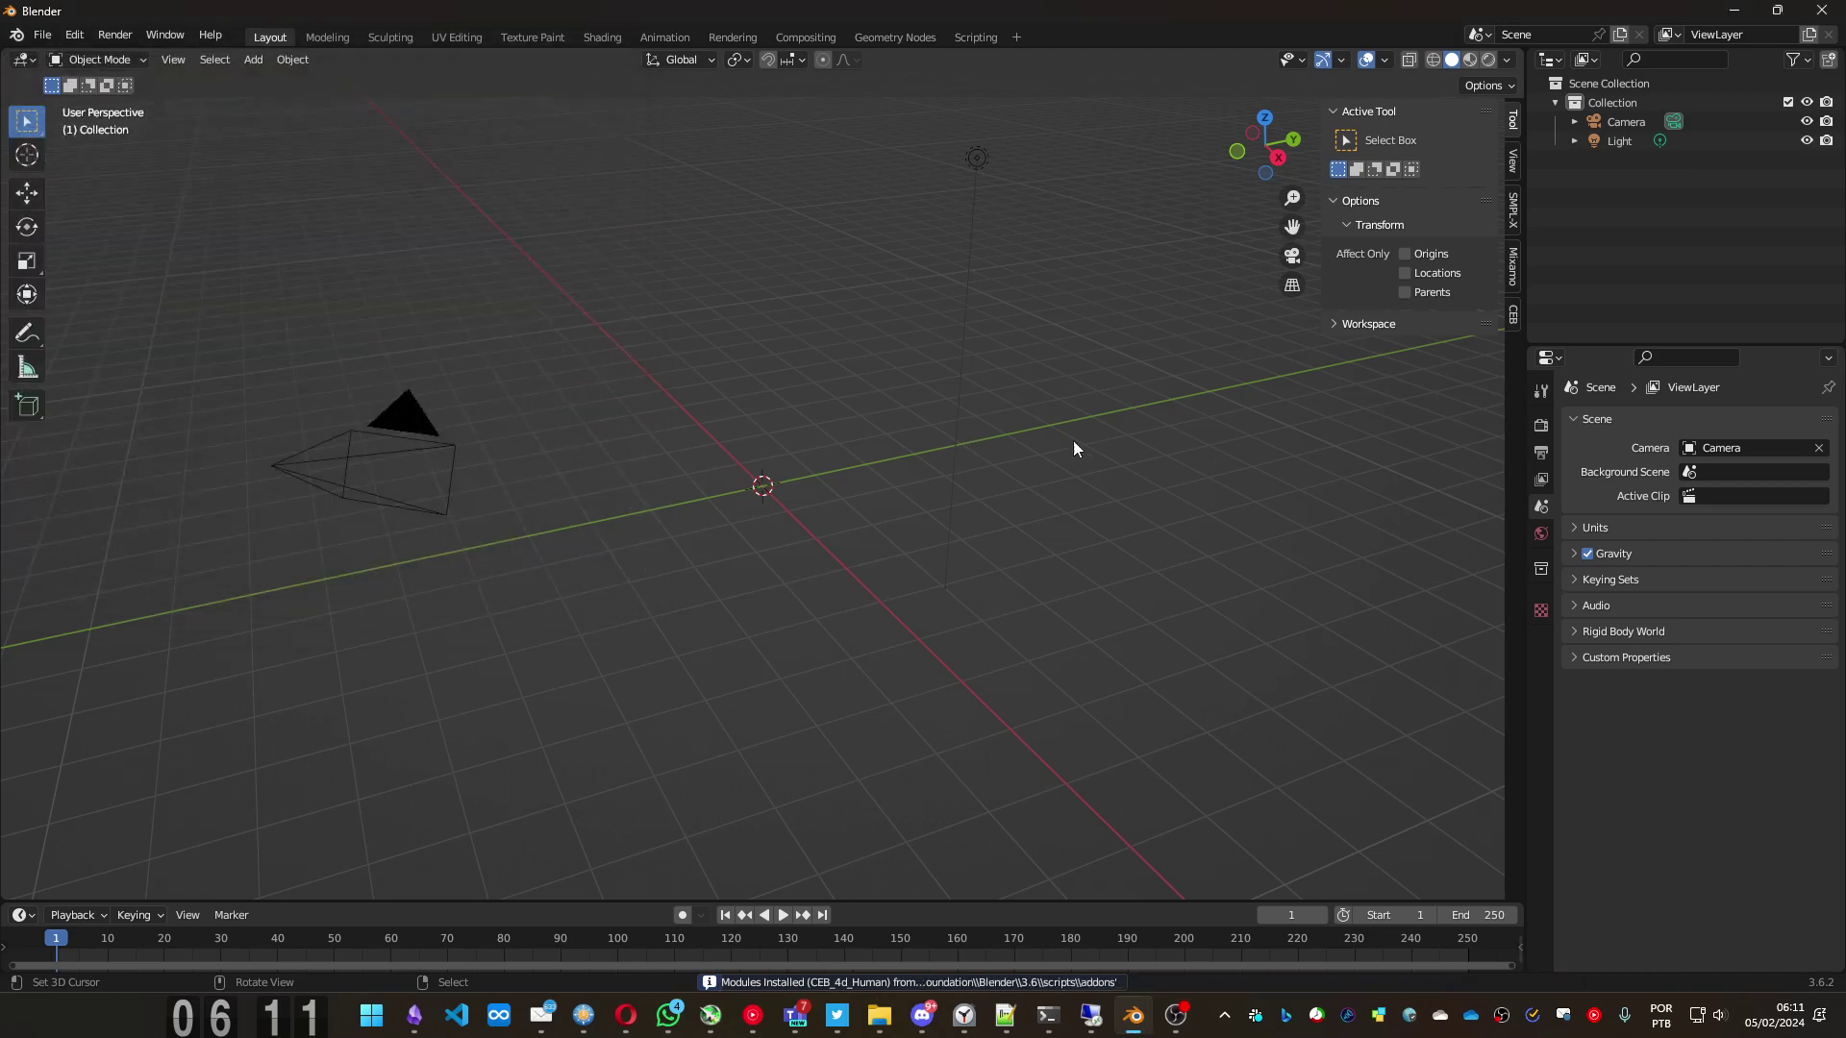
- Show the CEB sidebar tab, toggle 4D Humans on and off, then switch the panel to WHAM
{"action": "left_click", "coordinate": [1512, 315]}
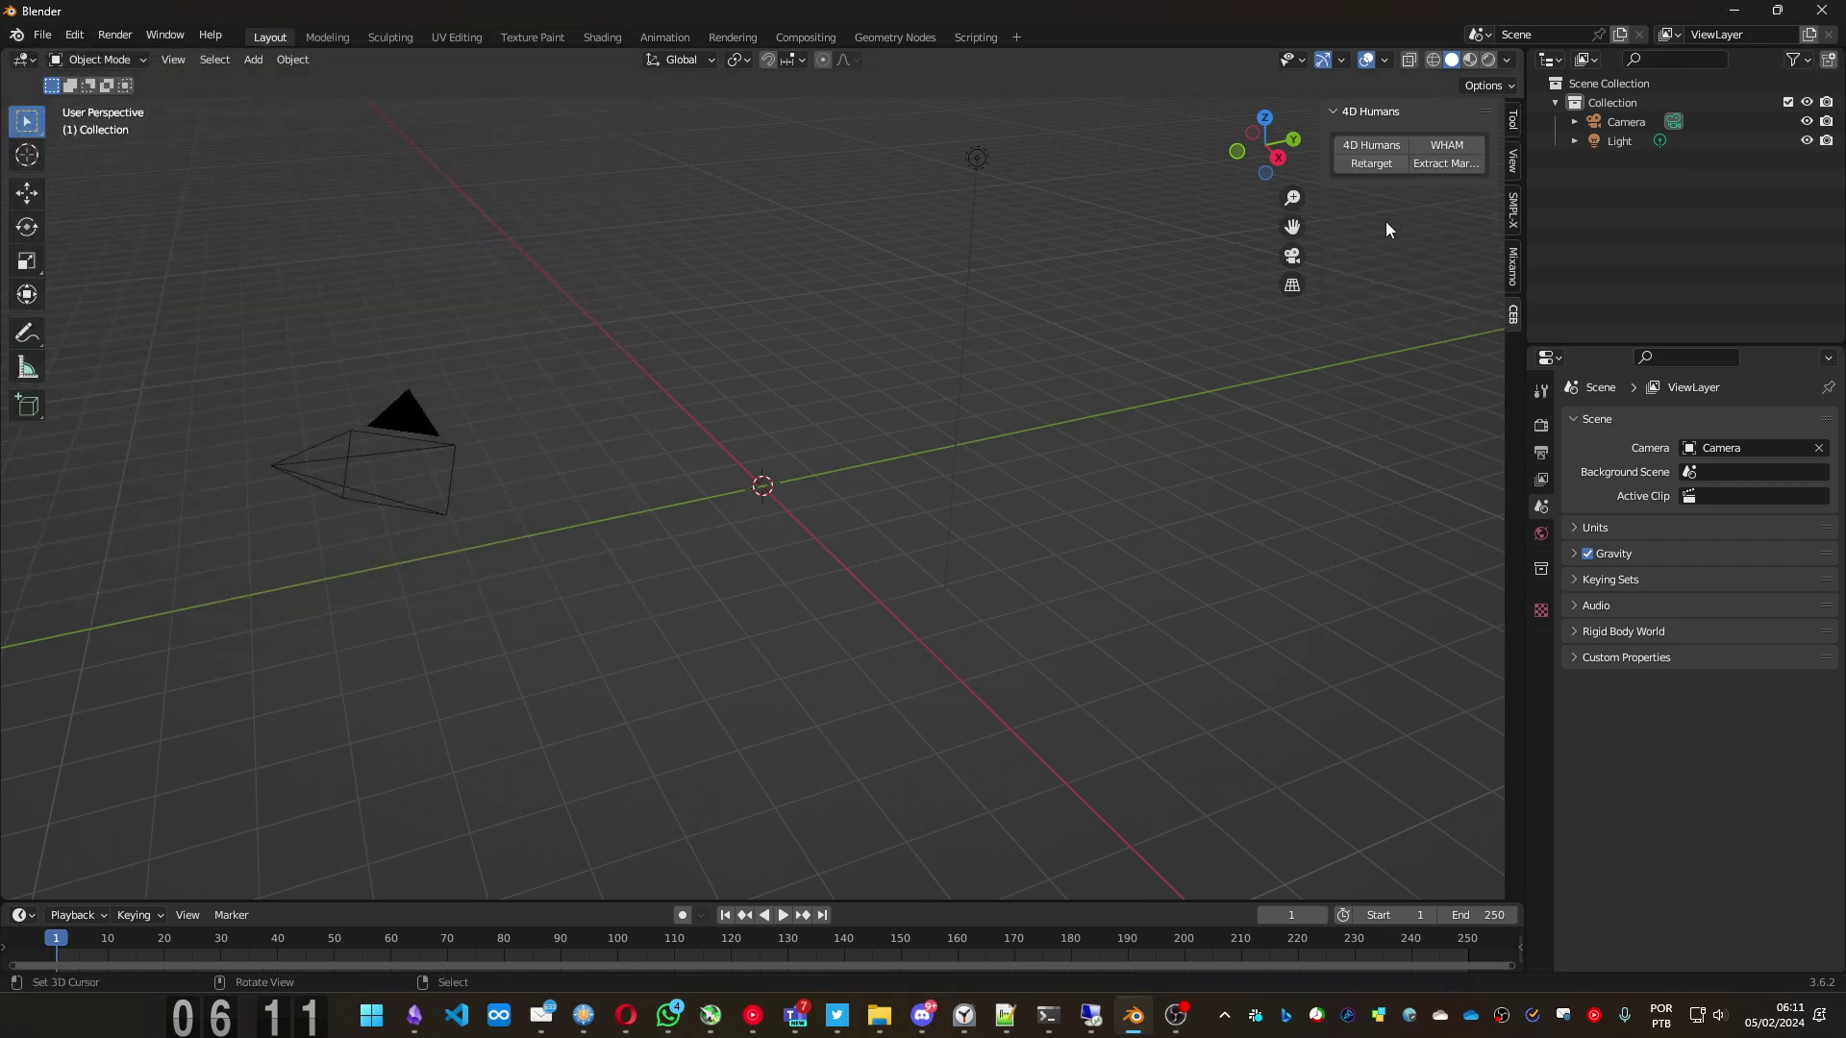
{"action": "left_click", "coordinate": [1381, 151]}
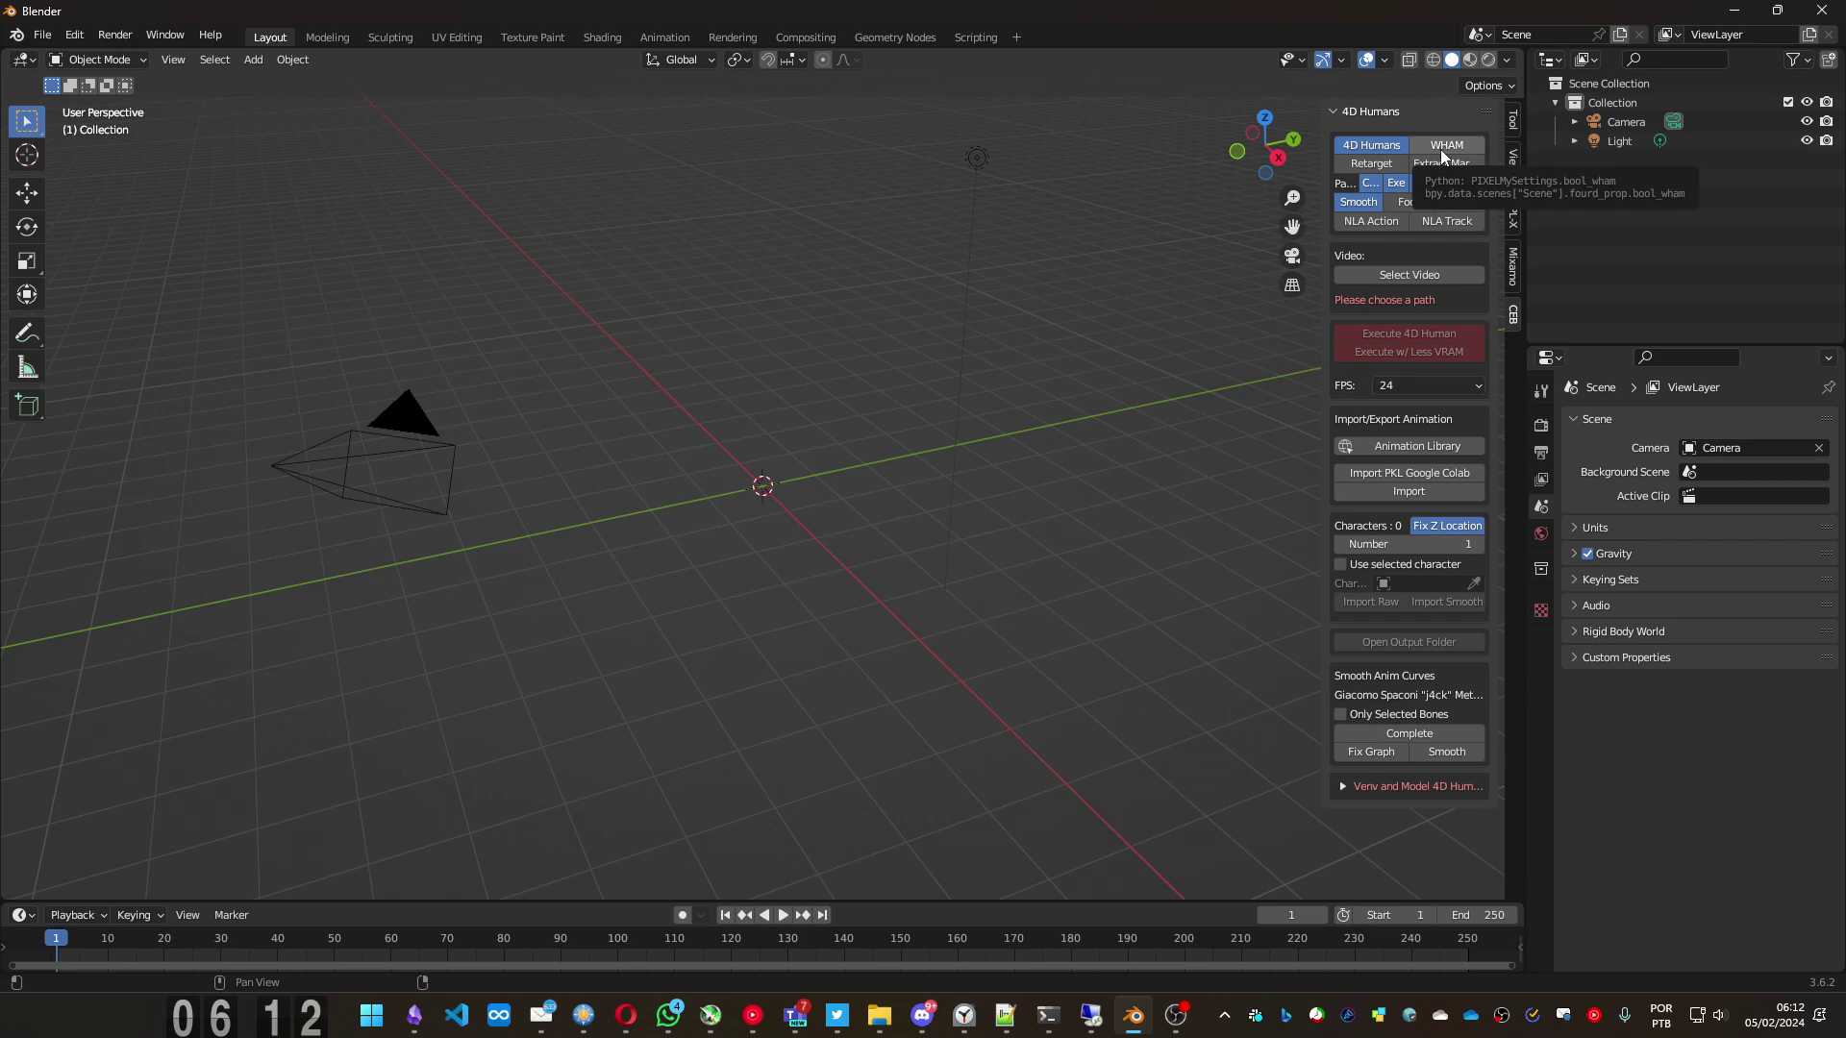
{"action": "left_click", "coordinate": [1375, 144]}
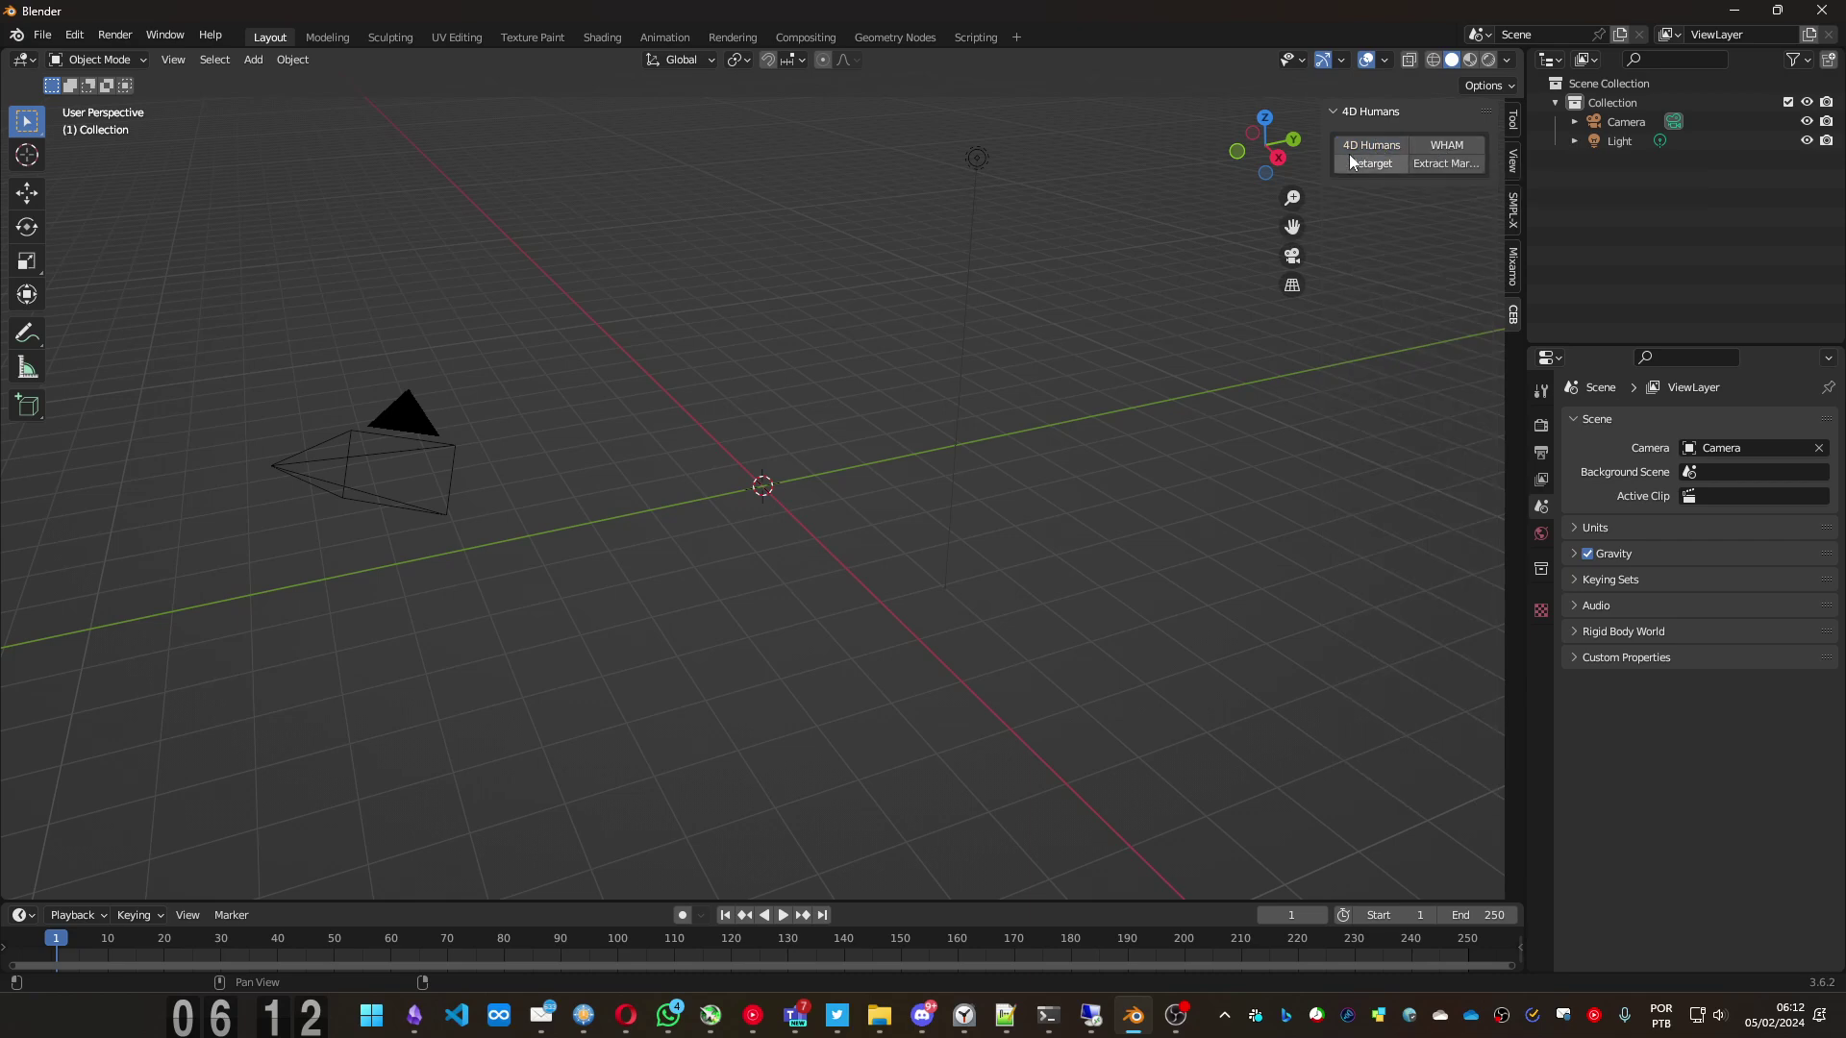
{"action": "left_click", "coordinate": [1434, 143]}
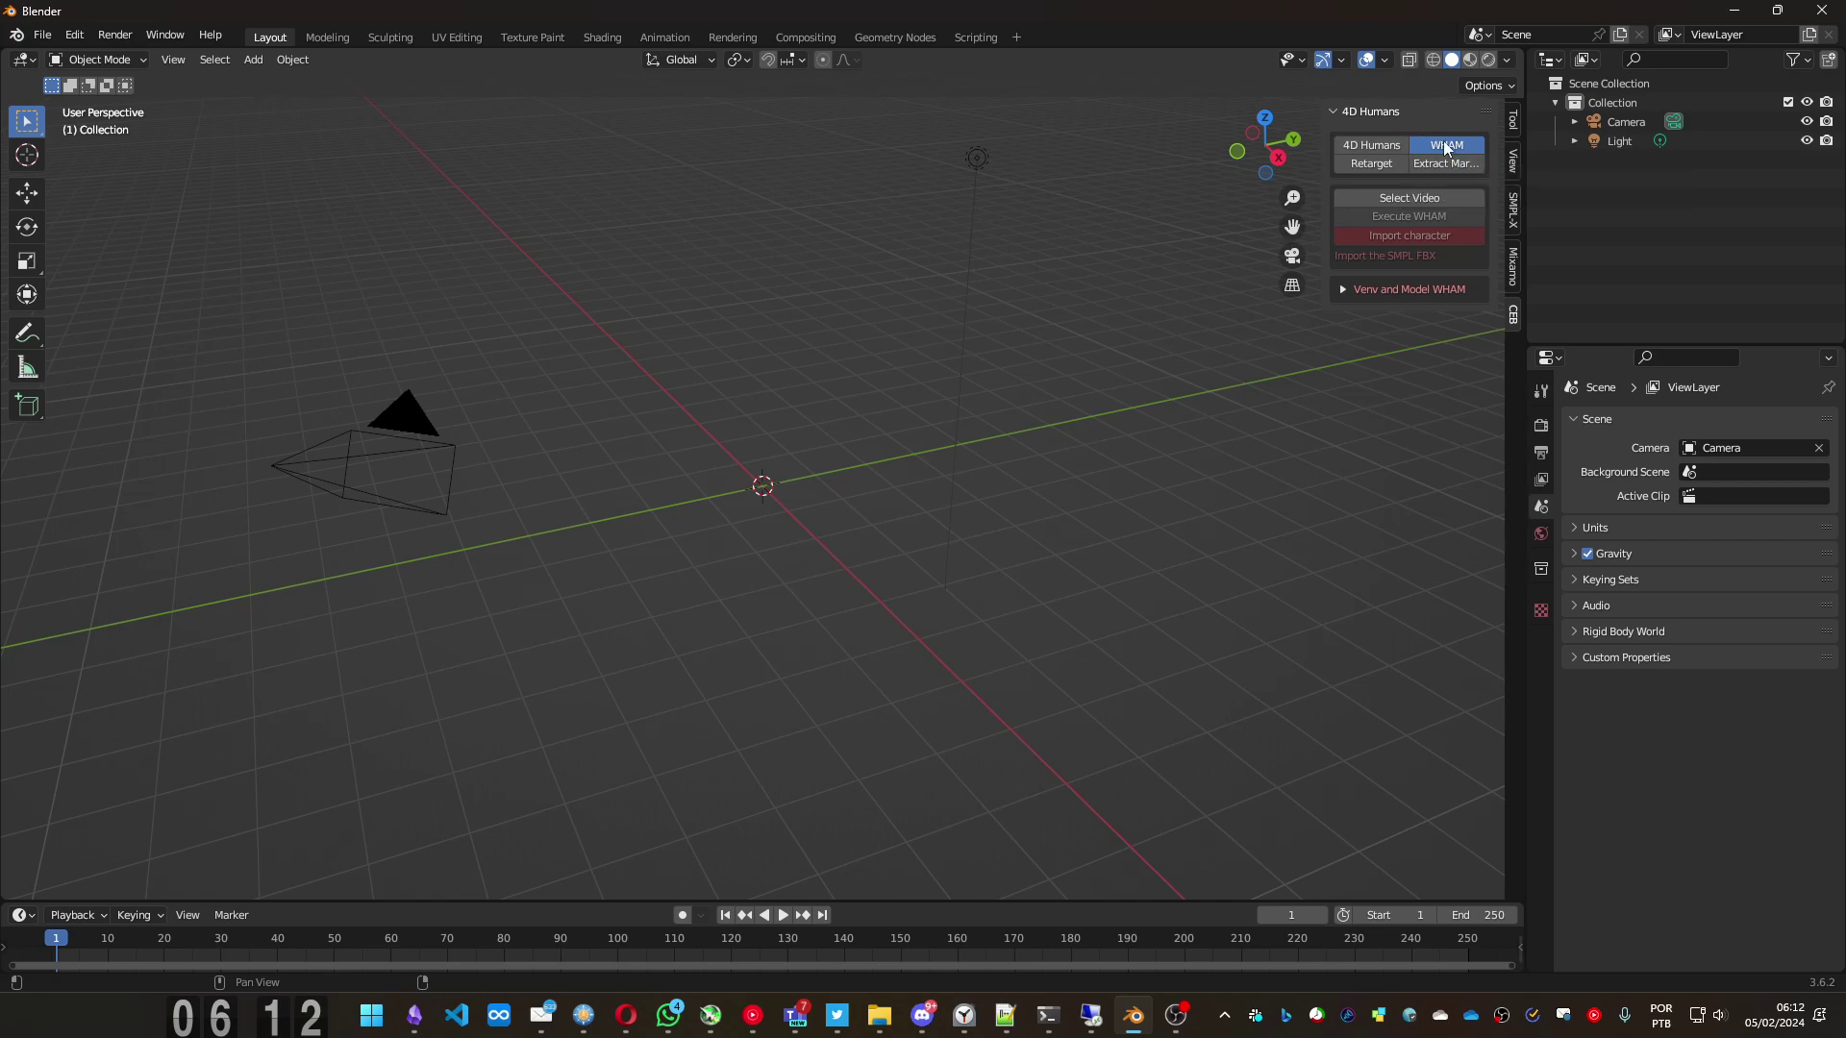
- Expand the WHAM venv settings and point the venv path to a new D:\AI_VENV_WHAM folder
{"action": "left_click", "coordinate": [1344, 290]}
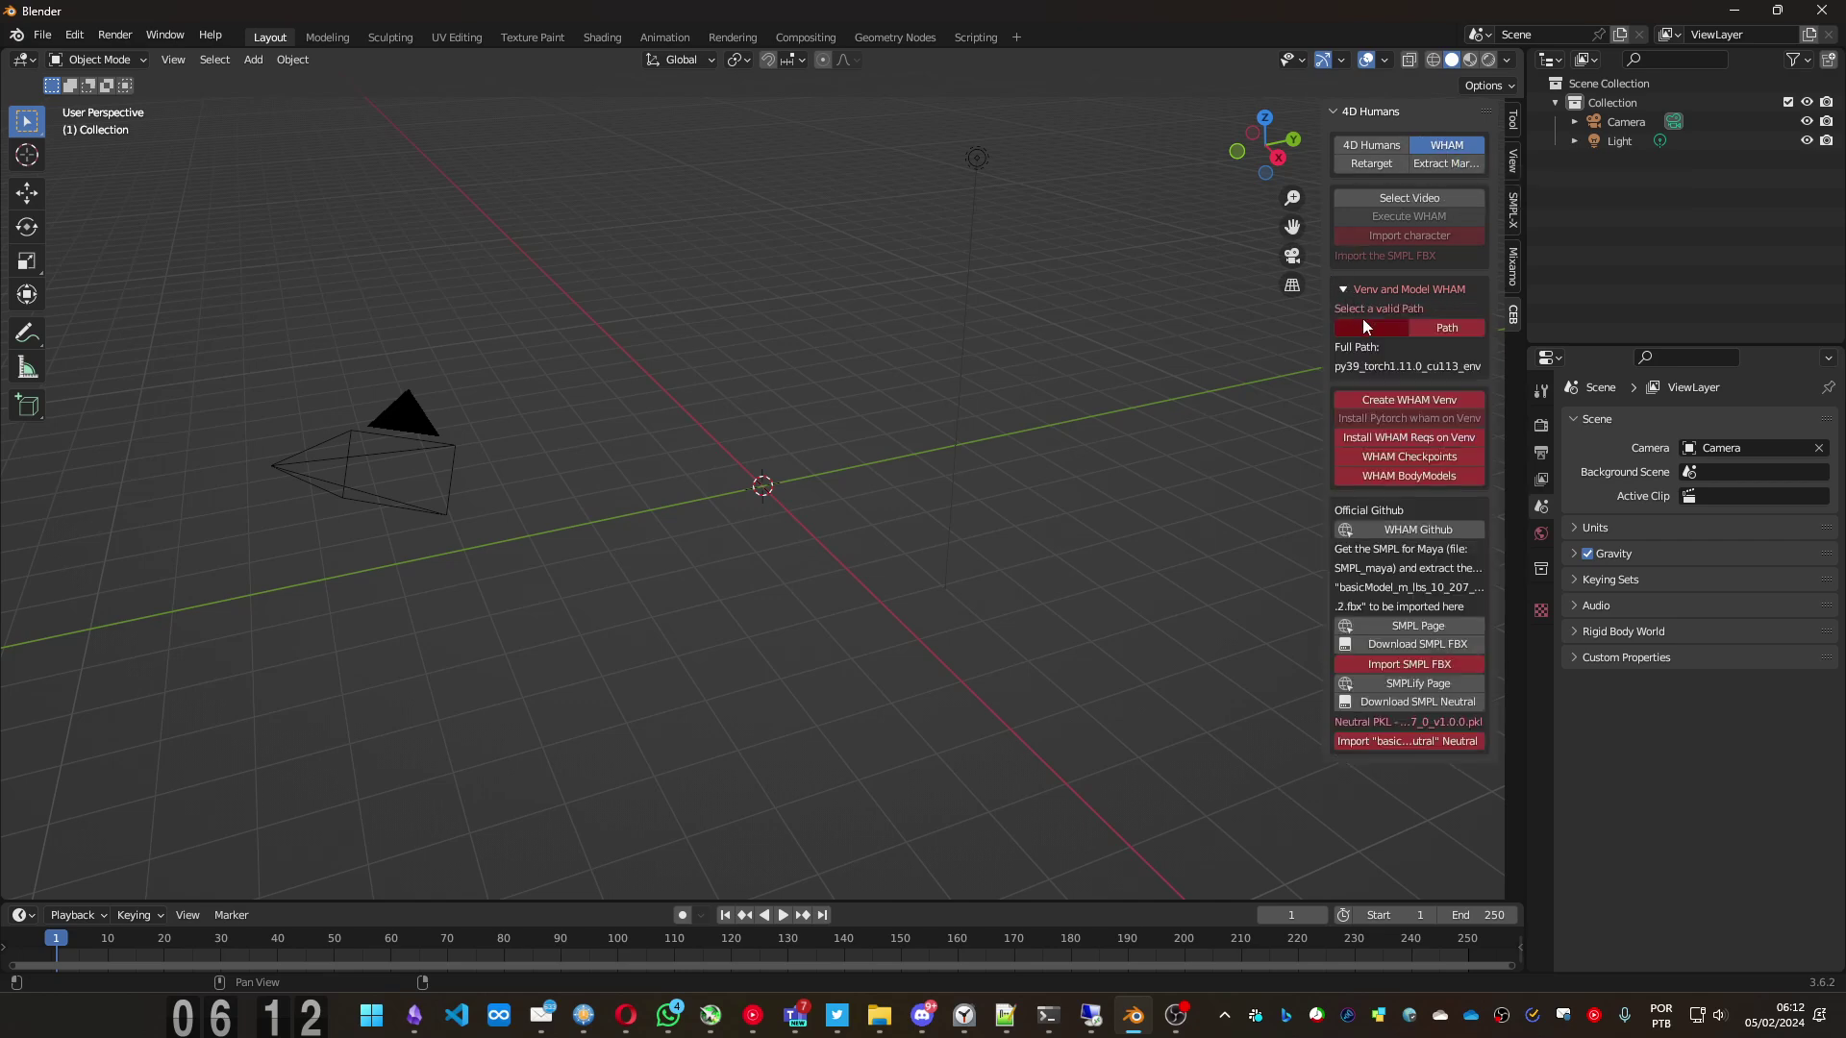
{"action": "left_click", "coordinate": [1452, 329]}
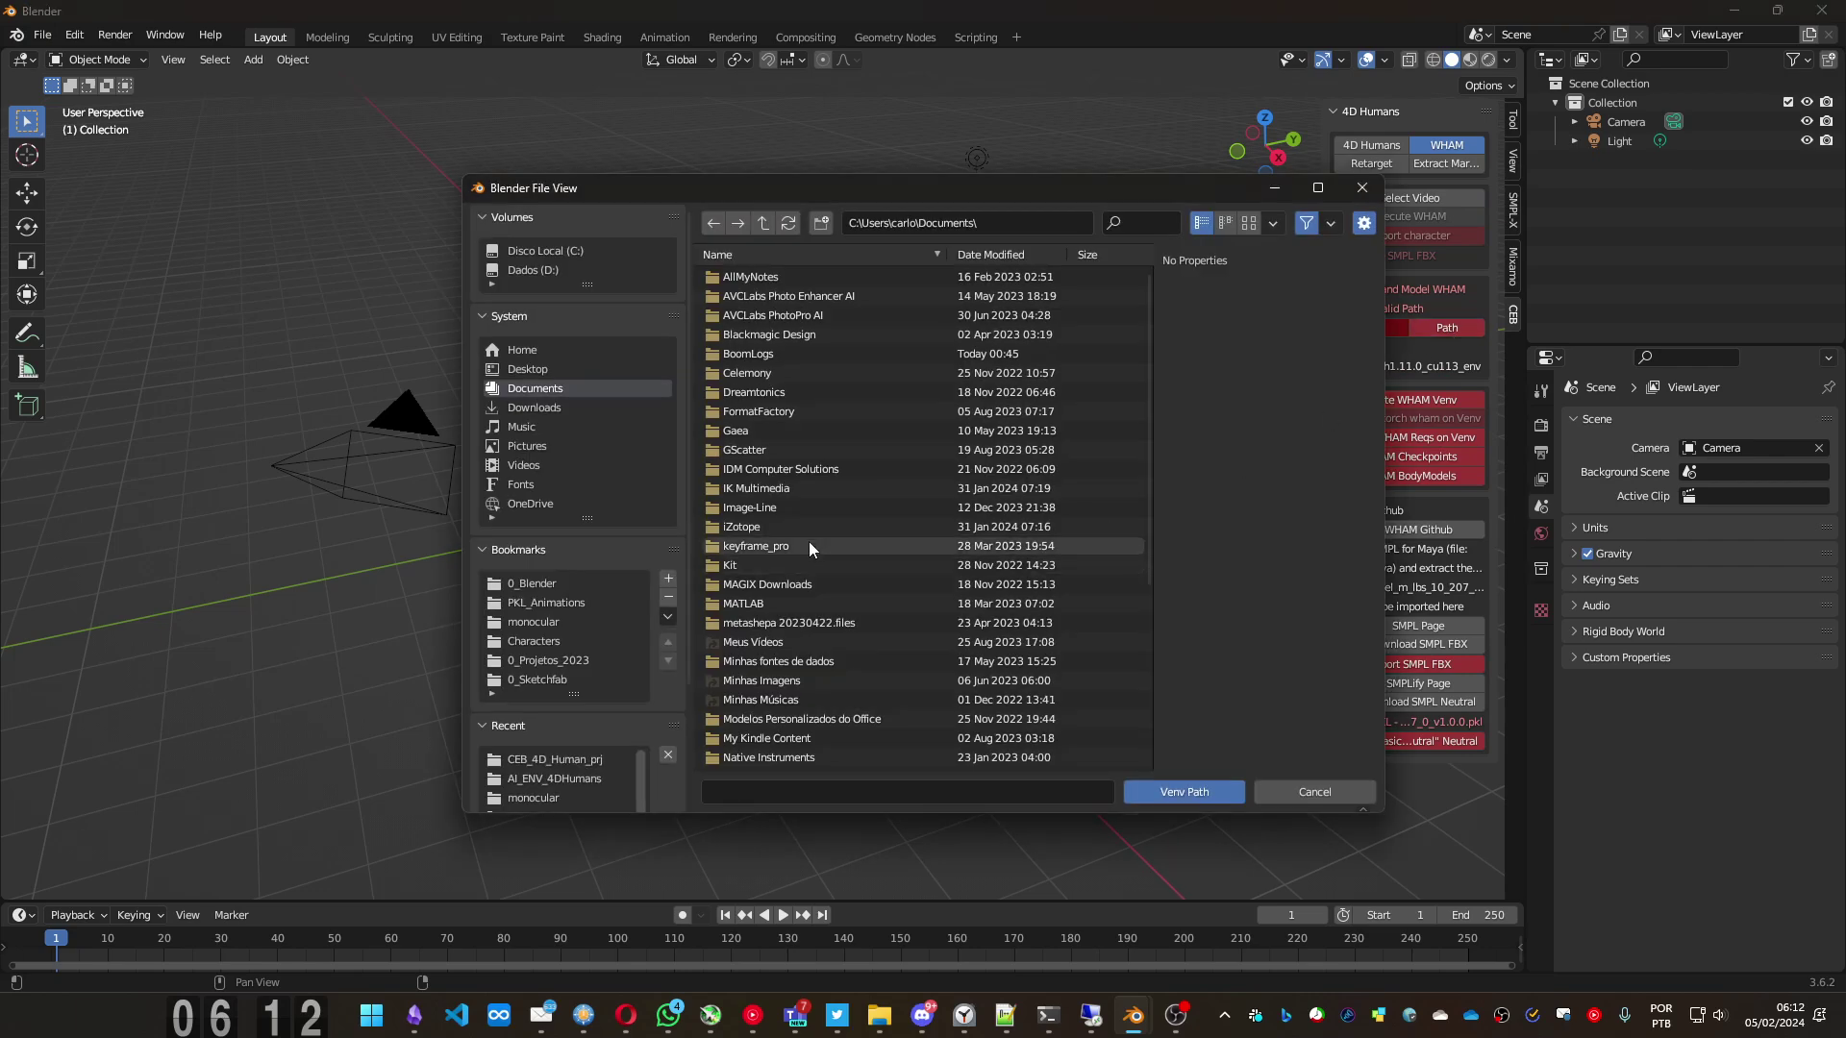
{"action": "left_click", "coordinate": [616, 270]}
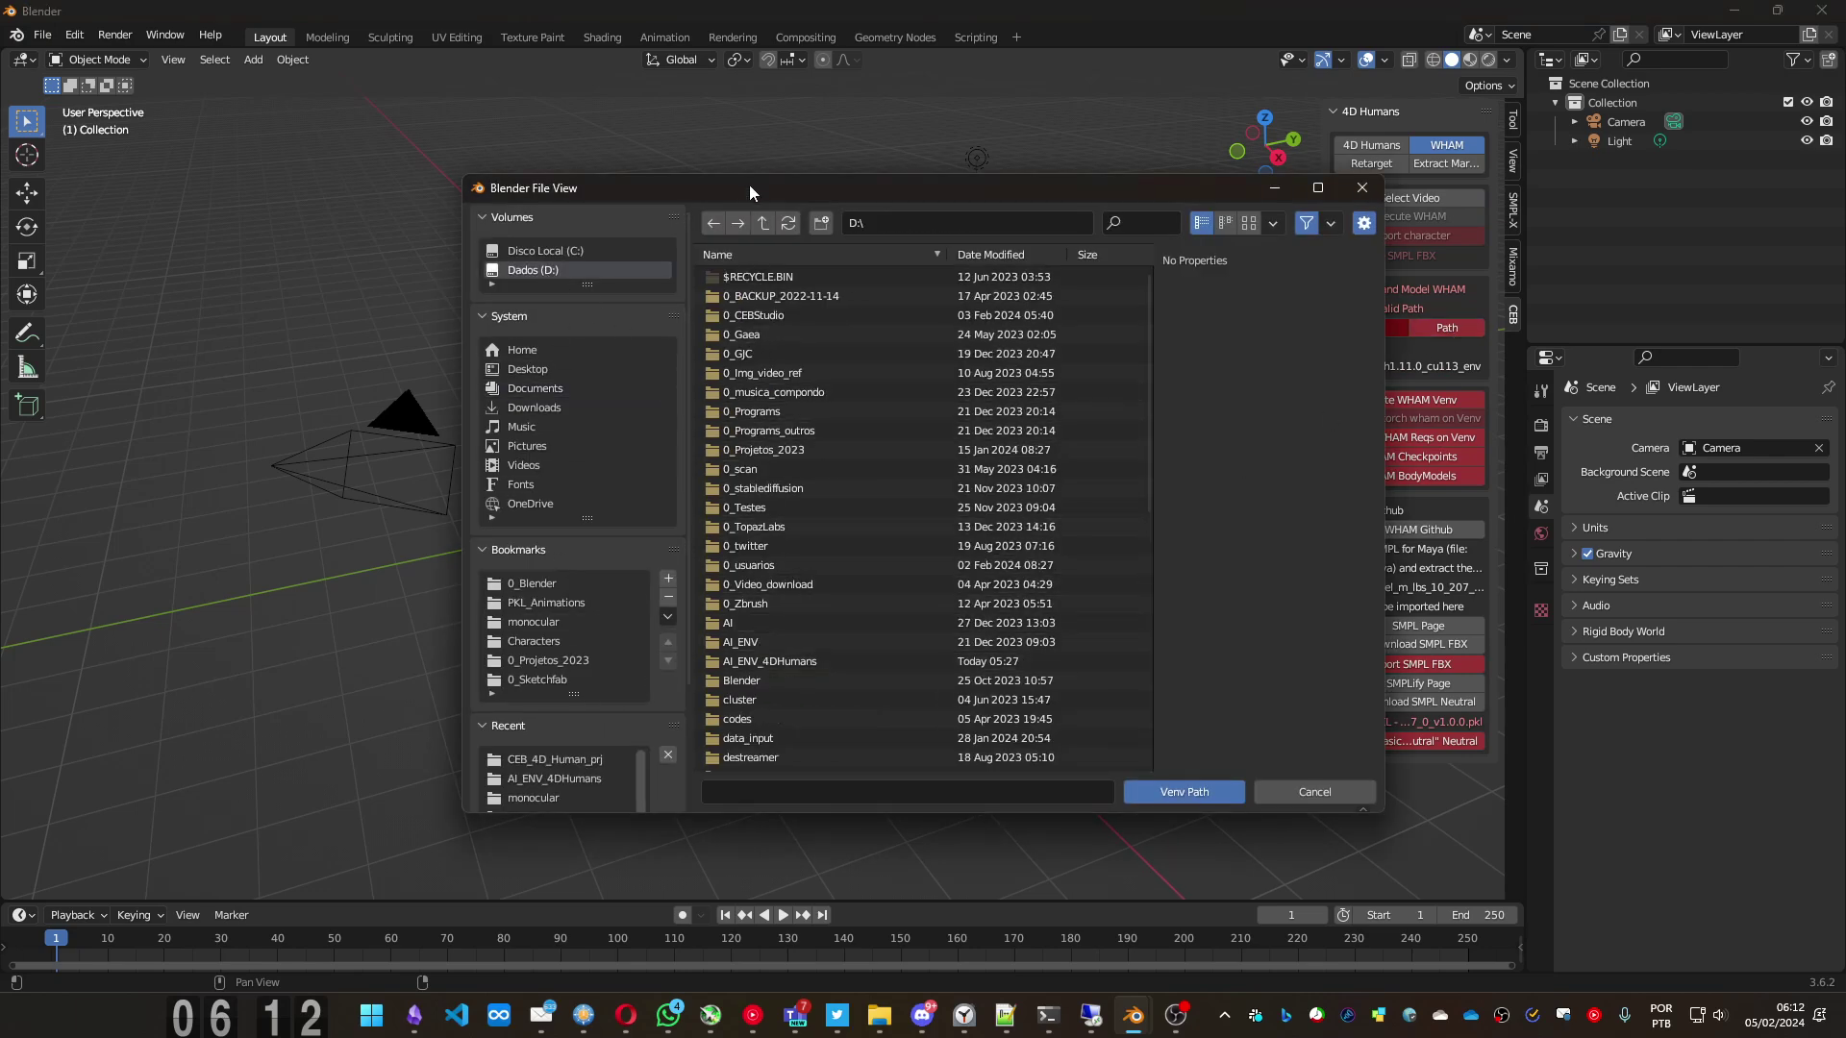
{"action": "left_click", "coordinate": [821, 223]}
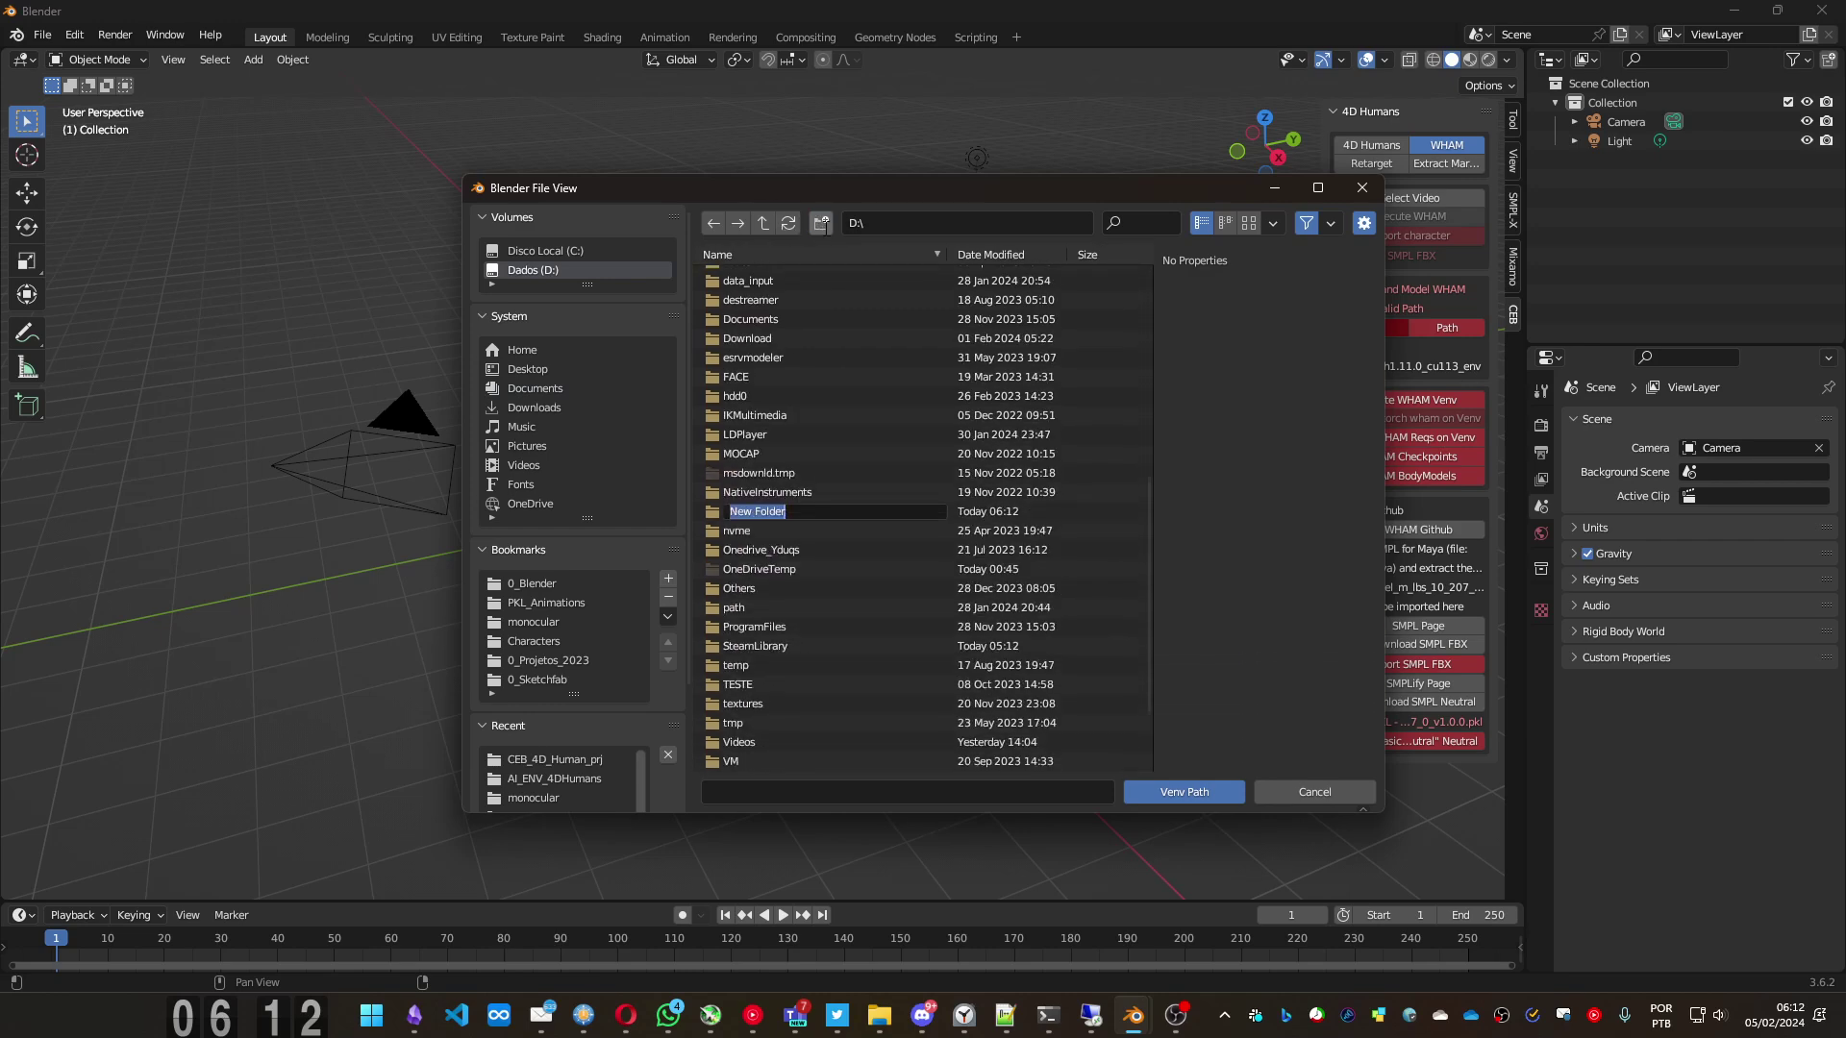
{"action": "type", "text": "AI"}
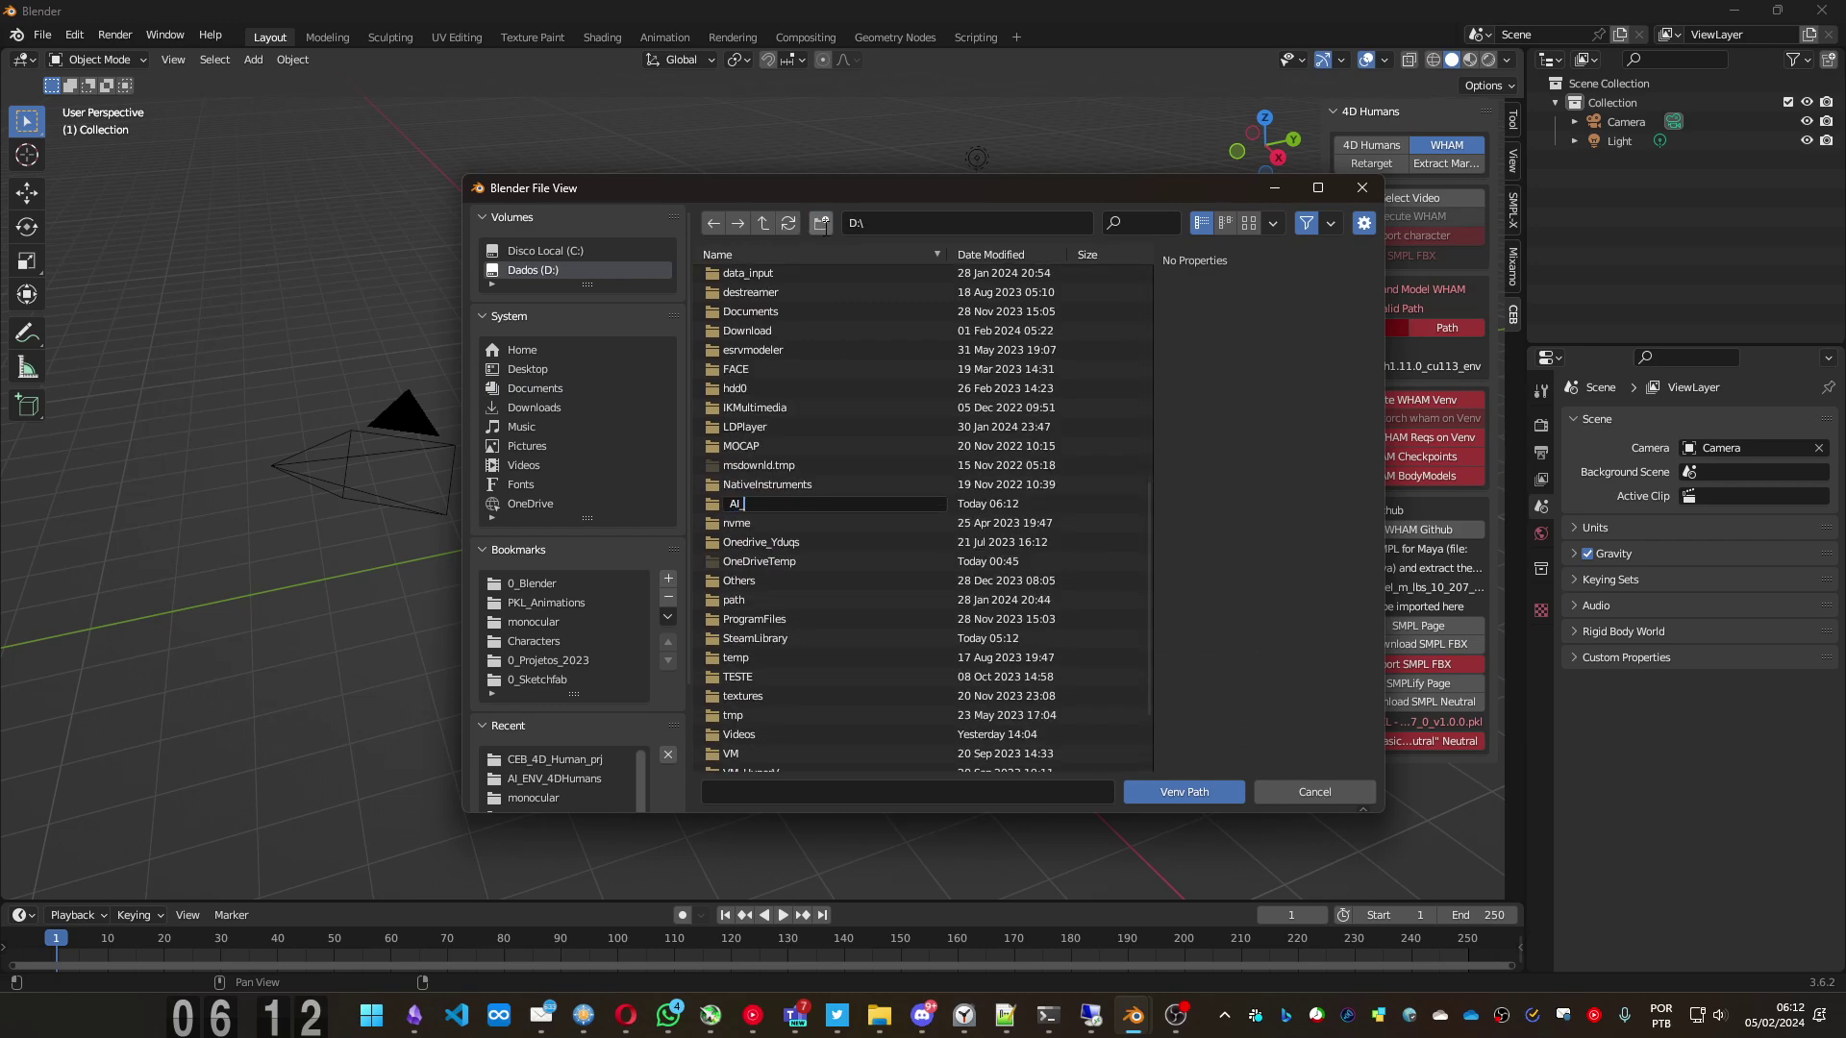
{"action": "type", "text": "_VENV_WHAM"}
{"action": "key", "text": "Return"}
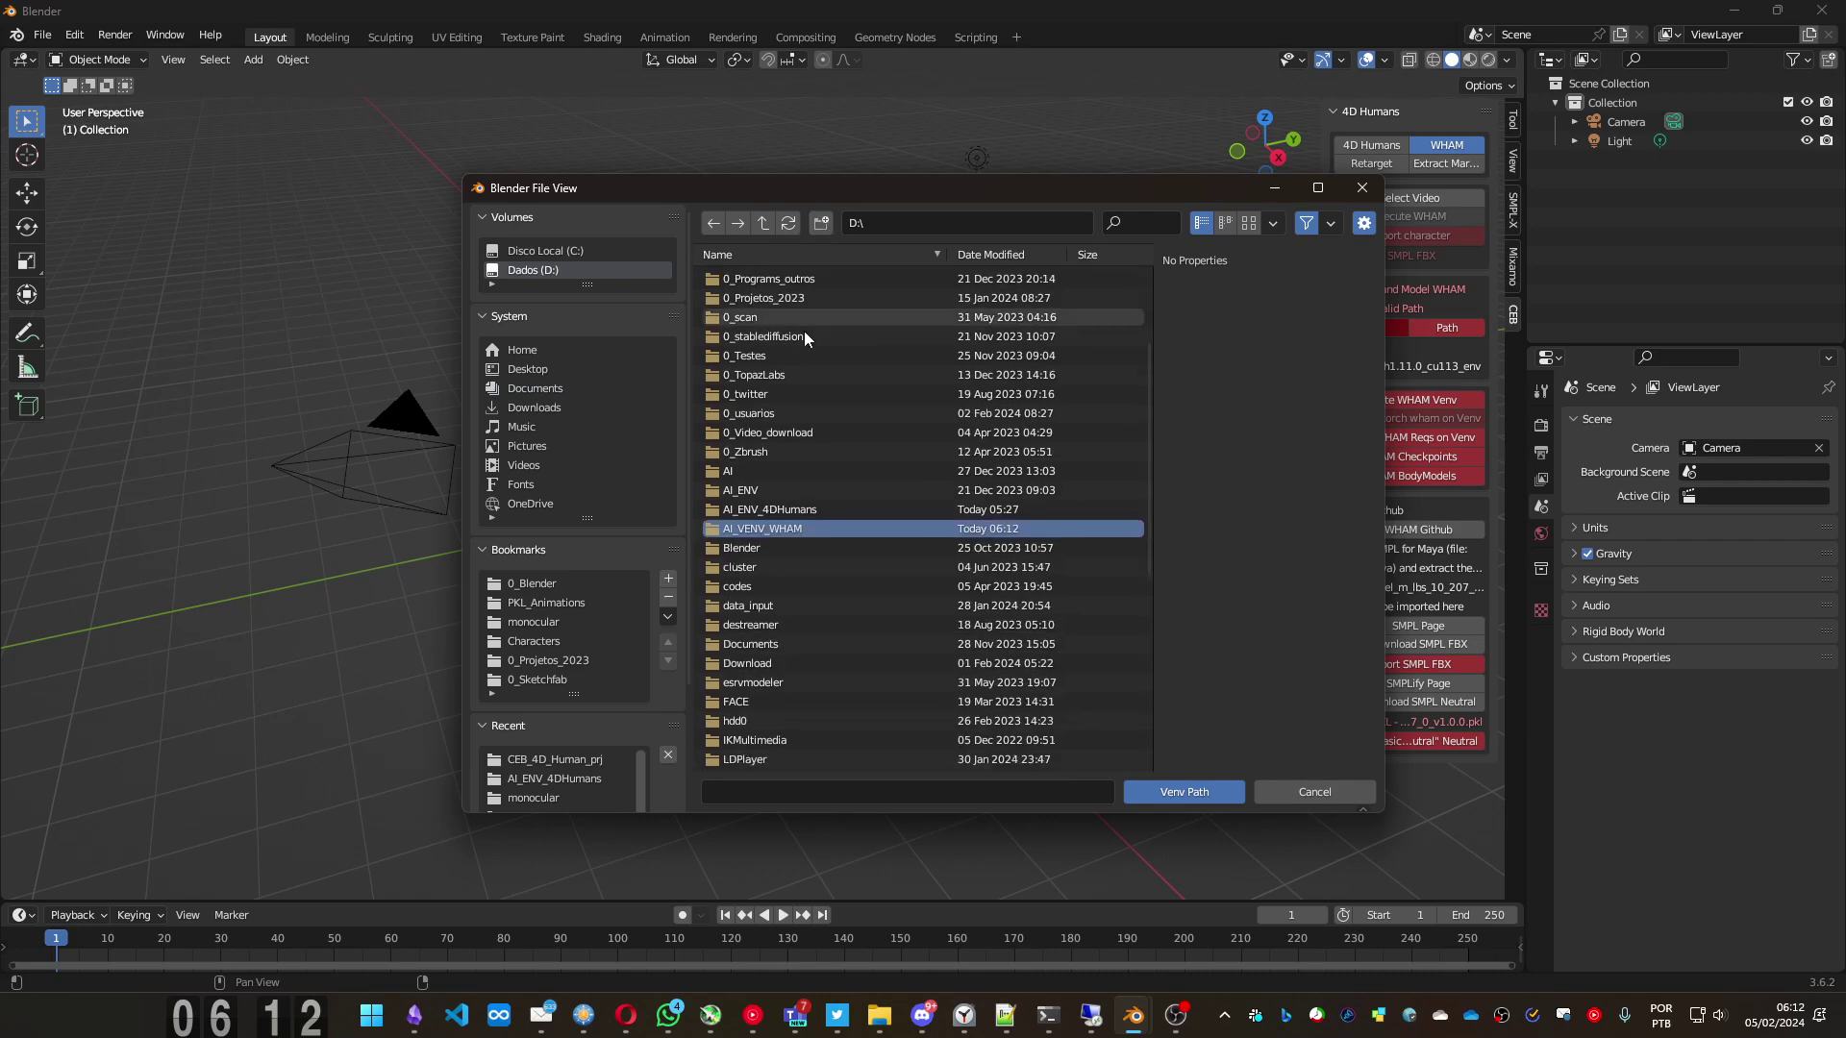
{"action": "double_click", "coordinate": [758, 507]}
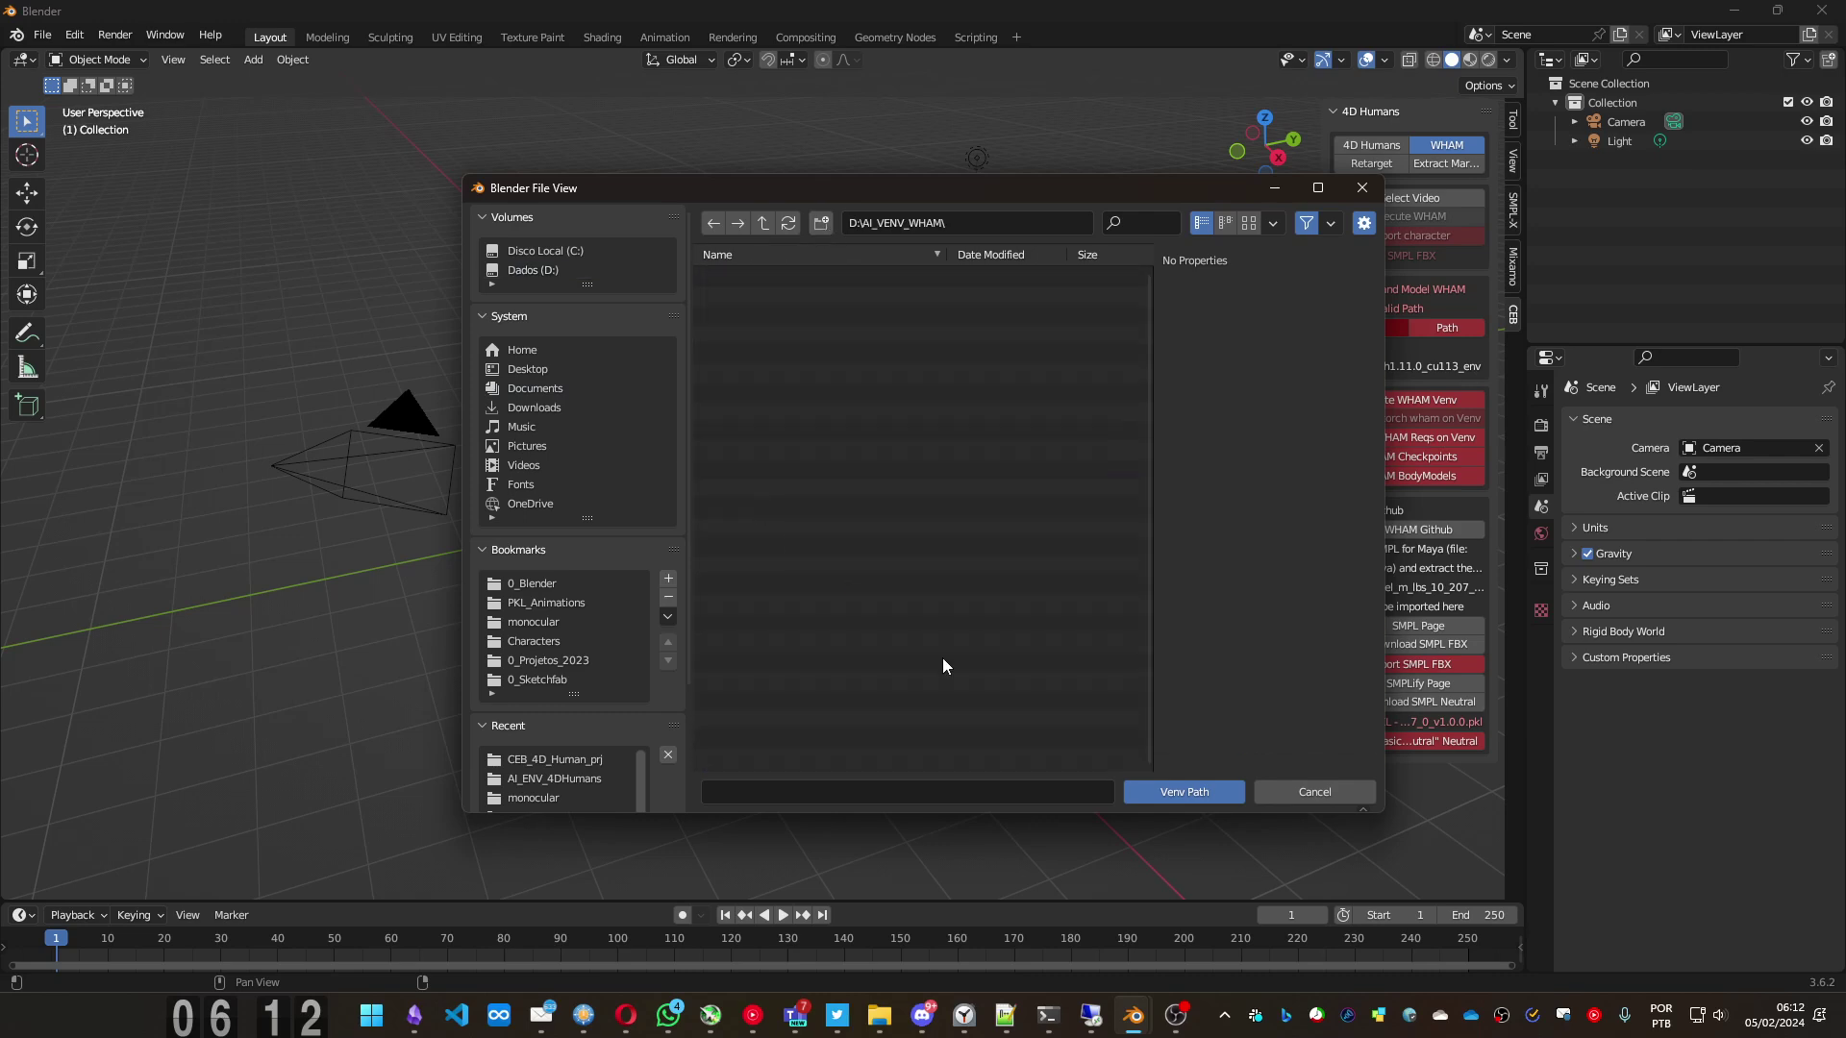
{"action": "left_click", "coordinate": [1179, 794]}
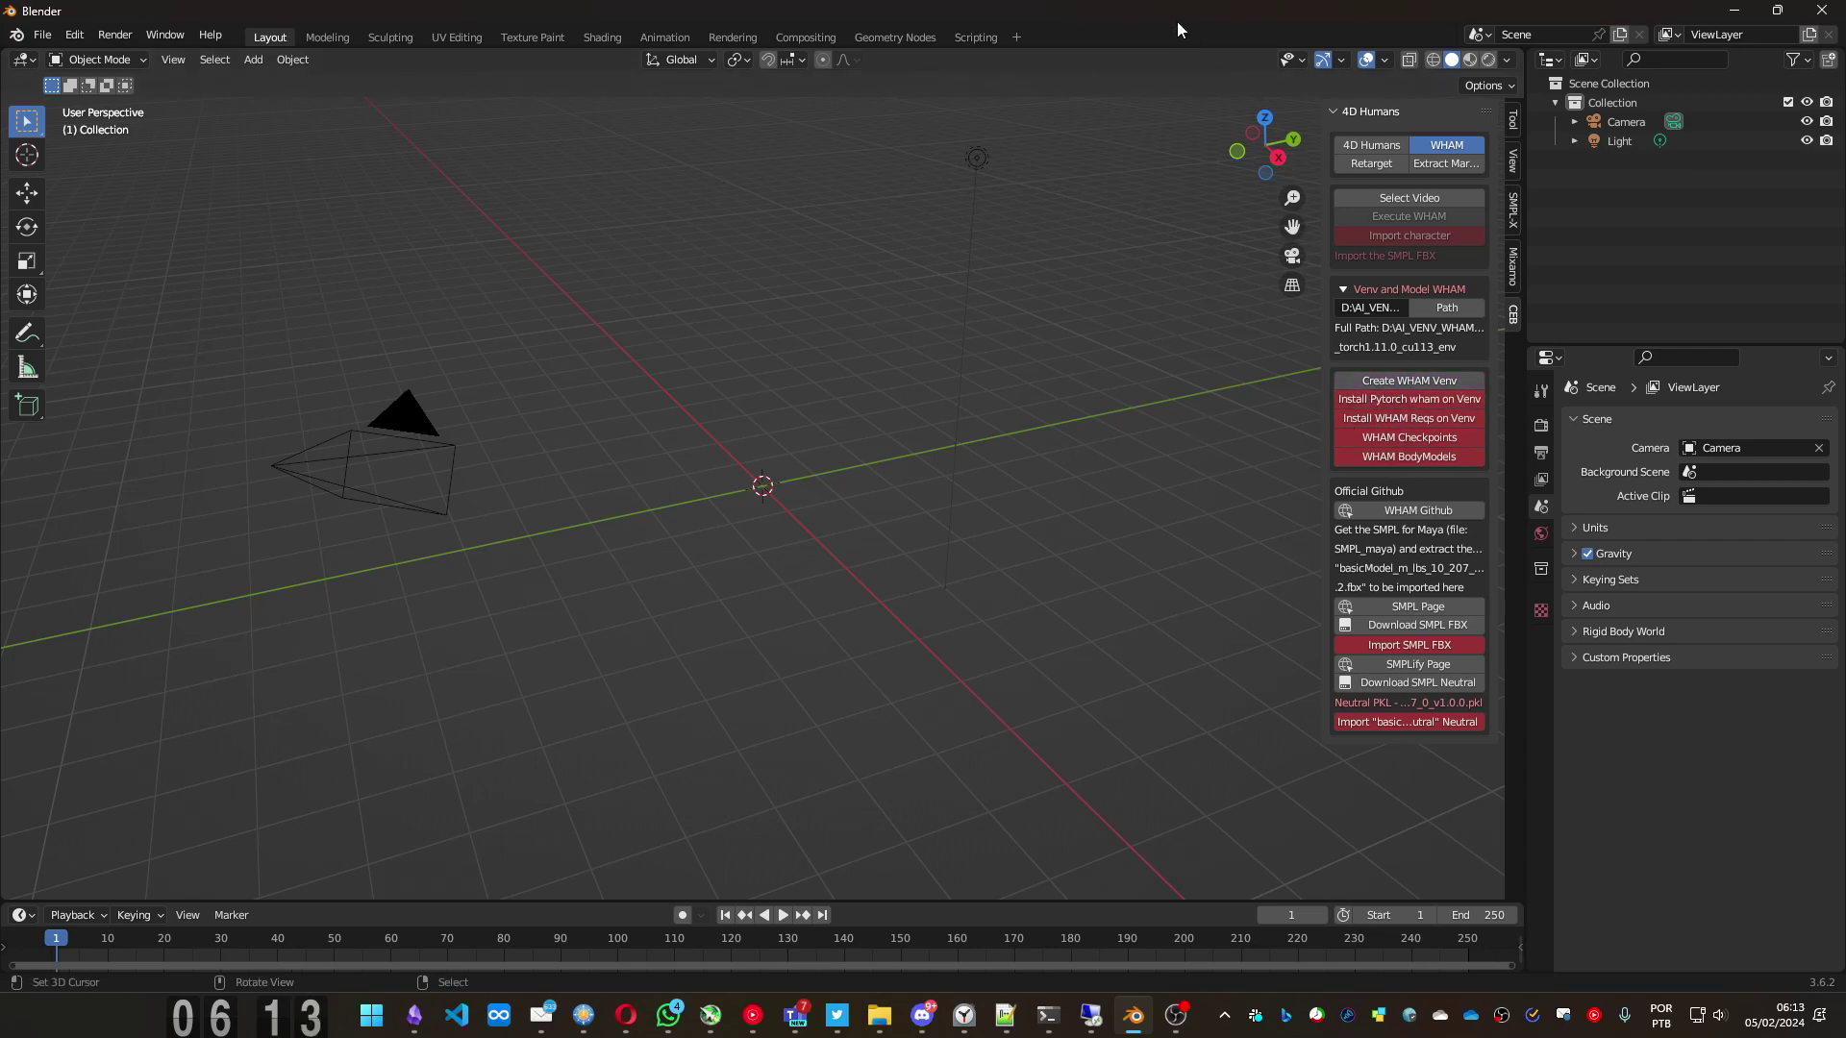
- Arrange the windows: Blender top-left, terminal lower right, overlay and YouTube Music out of the way
{"action": "mouse_move", "coordinate": [1048, 1015]}
{"action": "left_click", "coordinate": [1014, 892]}
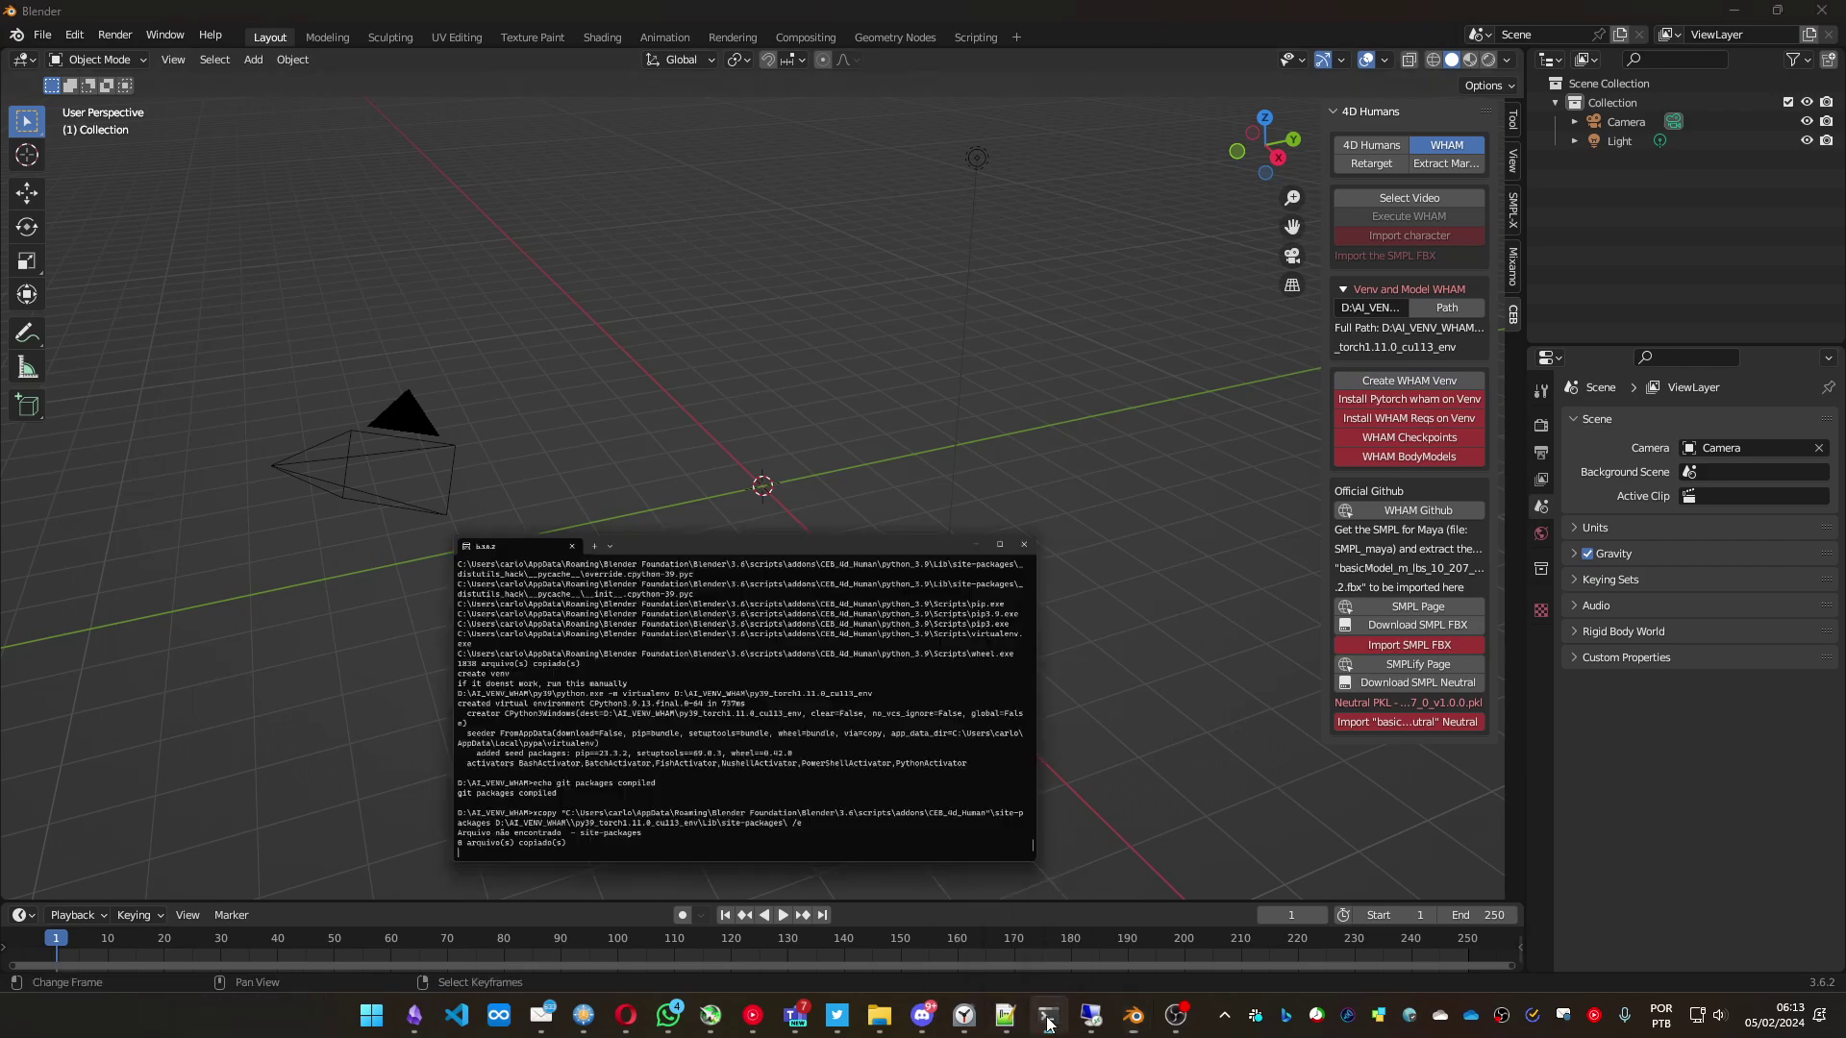
{"action": "left_click_drag", "start_coordinate": [884, 165], "coordinate": [746, 362]}
{"action": "double_click", "coordinate": [485, 10]}
{"action": "left_click_drag", "start_coordinate": [512, 90], "coordinate": [972, 777]}
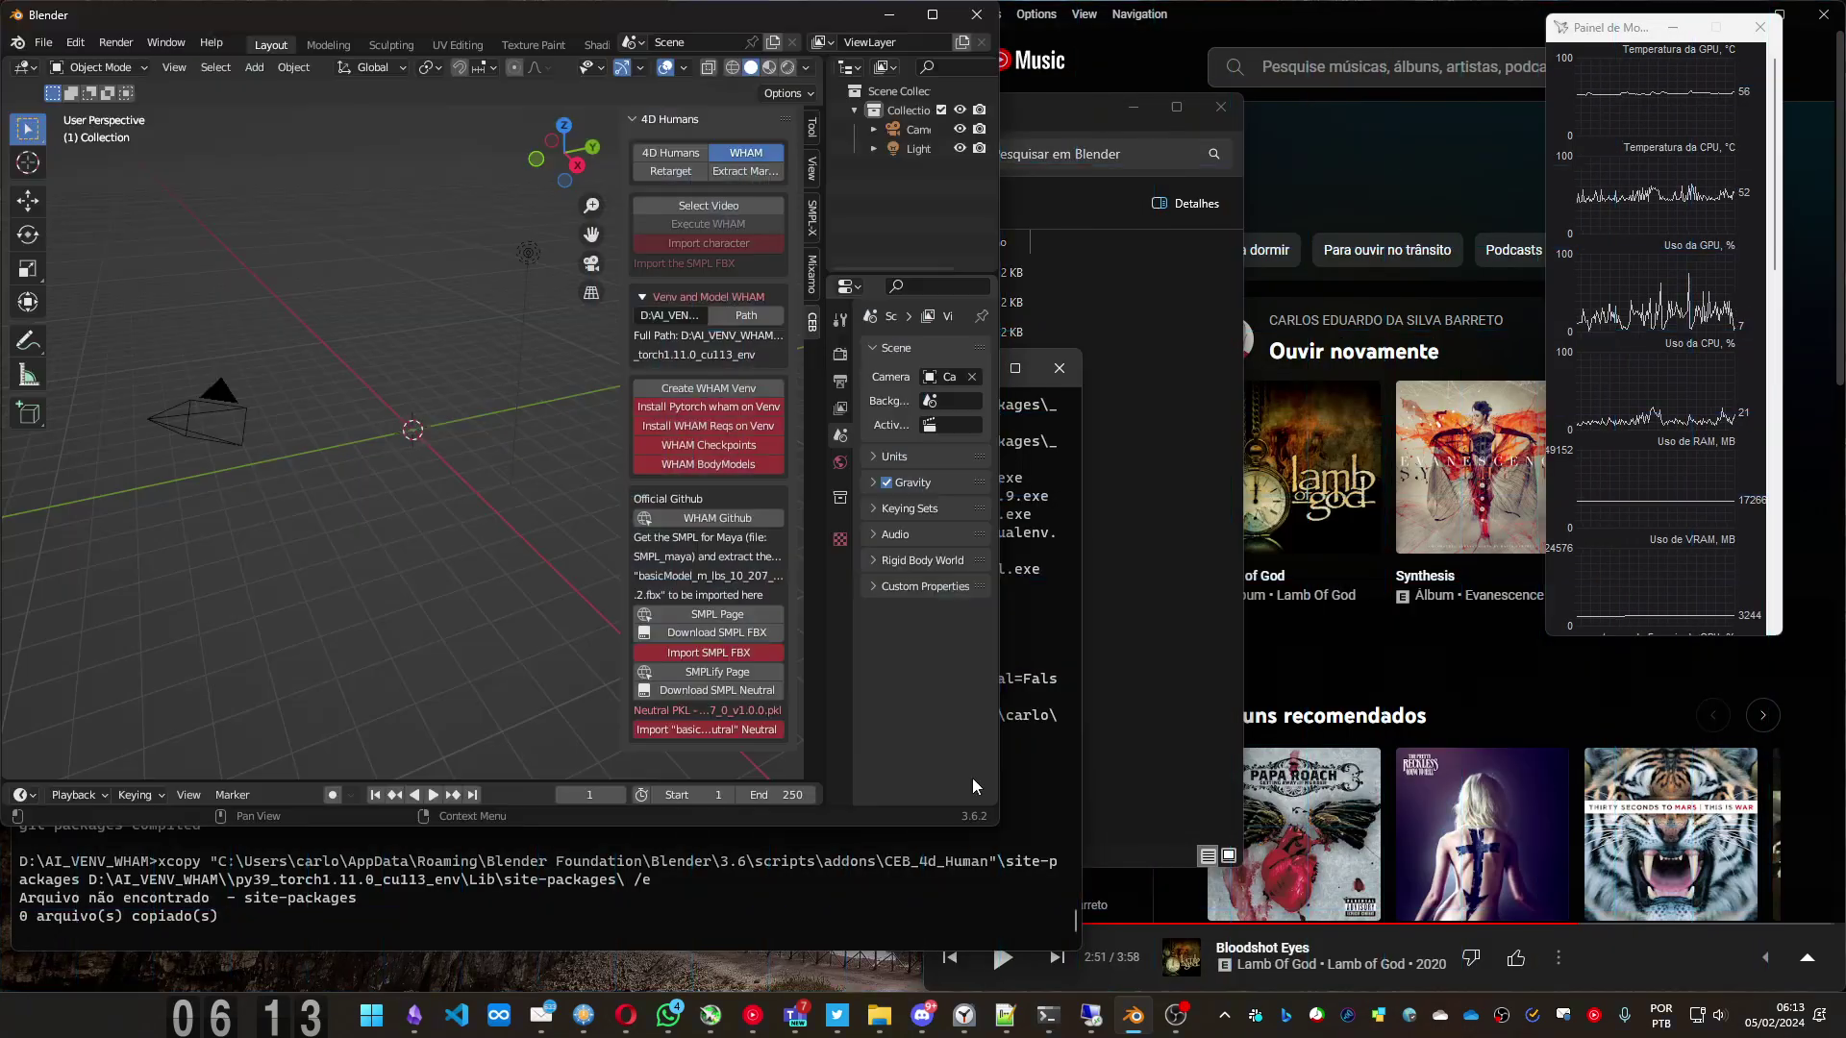
{"action": "left_click", "coordinate": [1673, 27]}
{"action": "left_click", "coordinate": [1736, 14]}
{"action": "left_click", "coordinate": [1543, 201]}
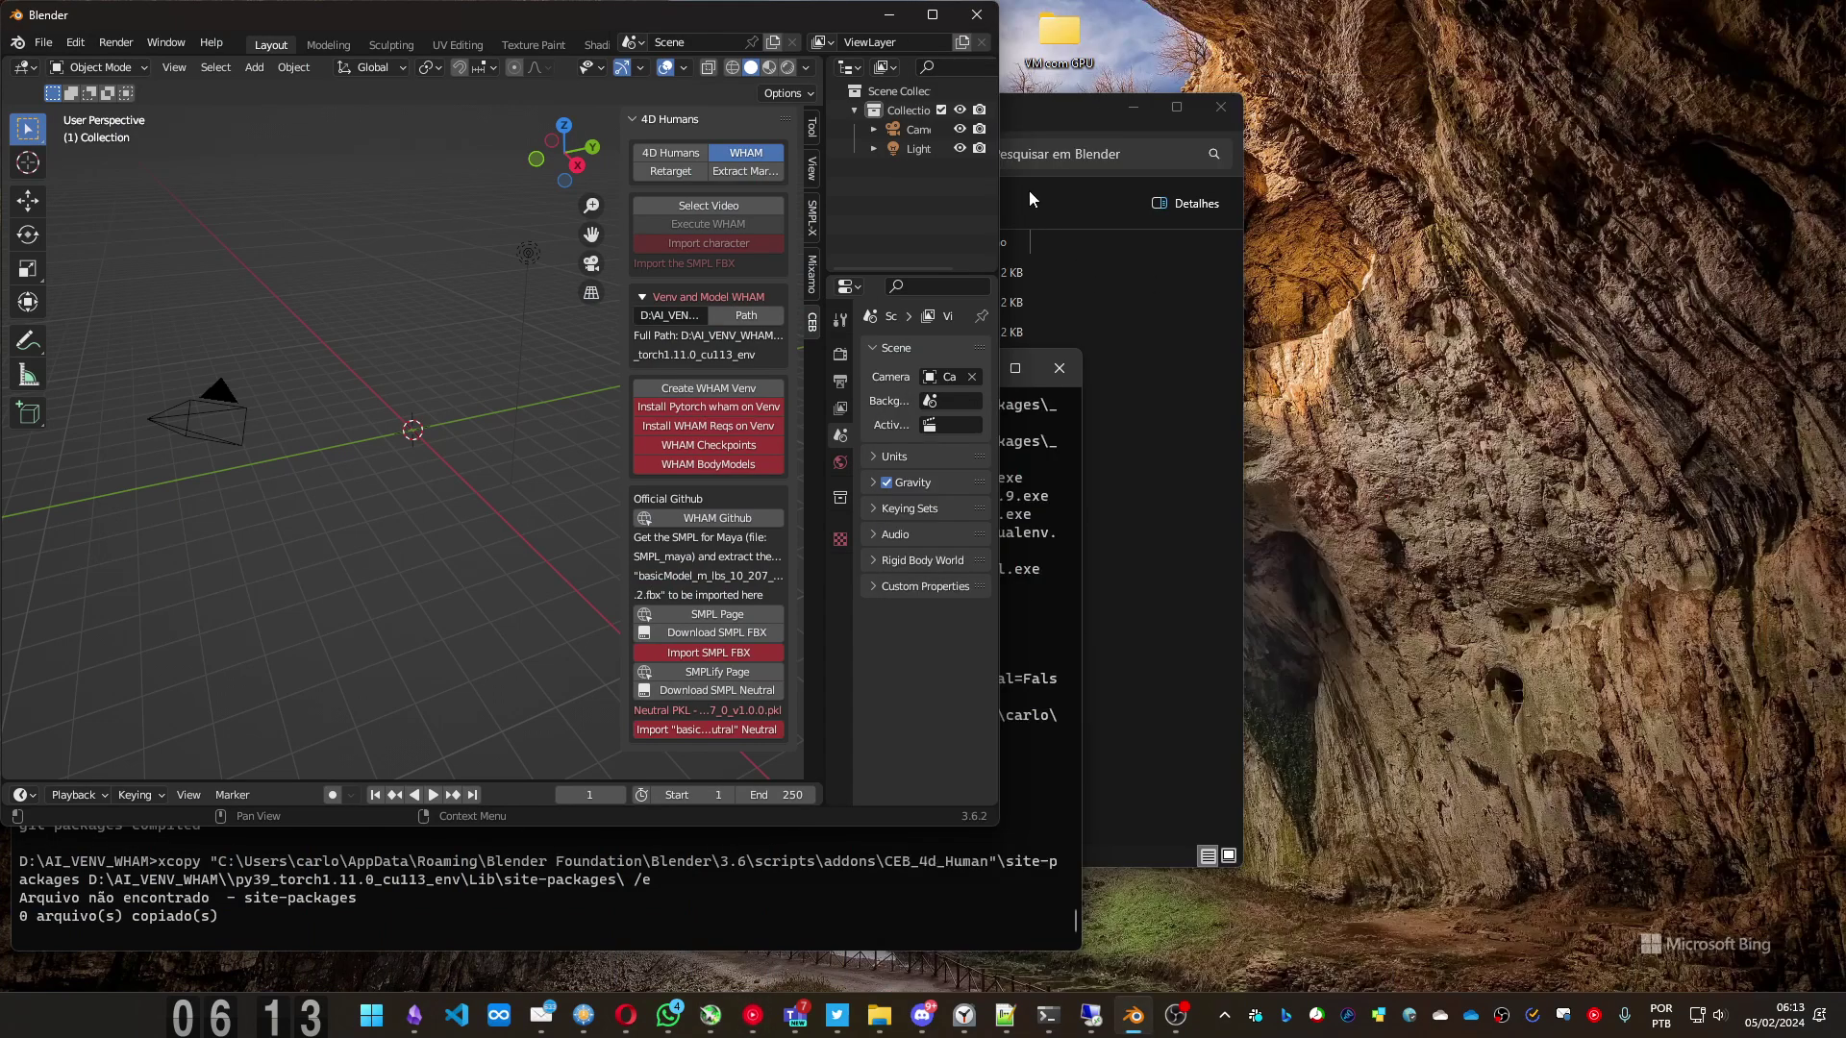
{"action": "left_click", "coordinate": [1048, 492]}
{"action": "left_click_drag", "start_coordinate": [803, 365], "coordinate": [1523, 379]}
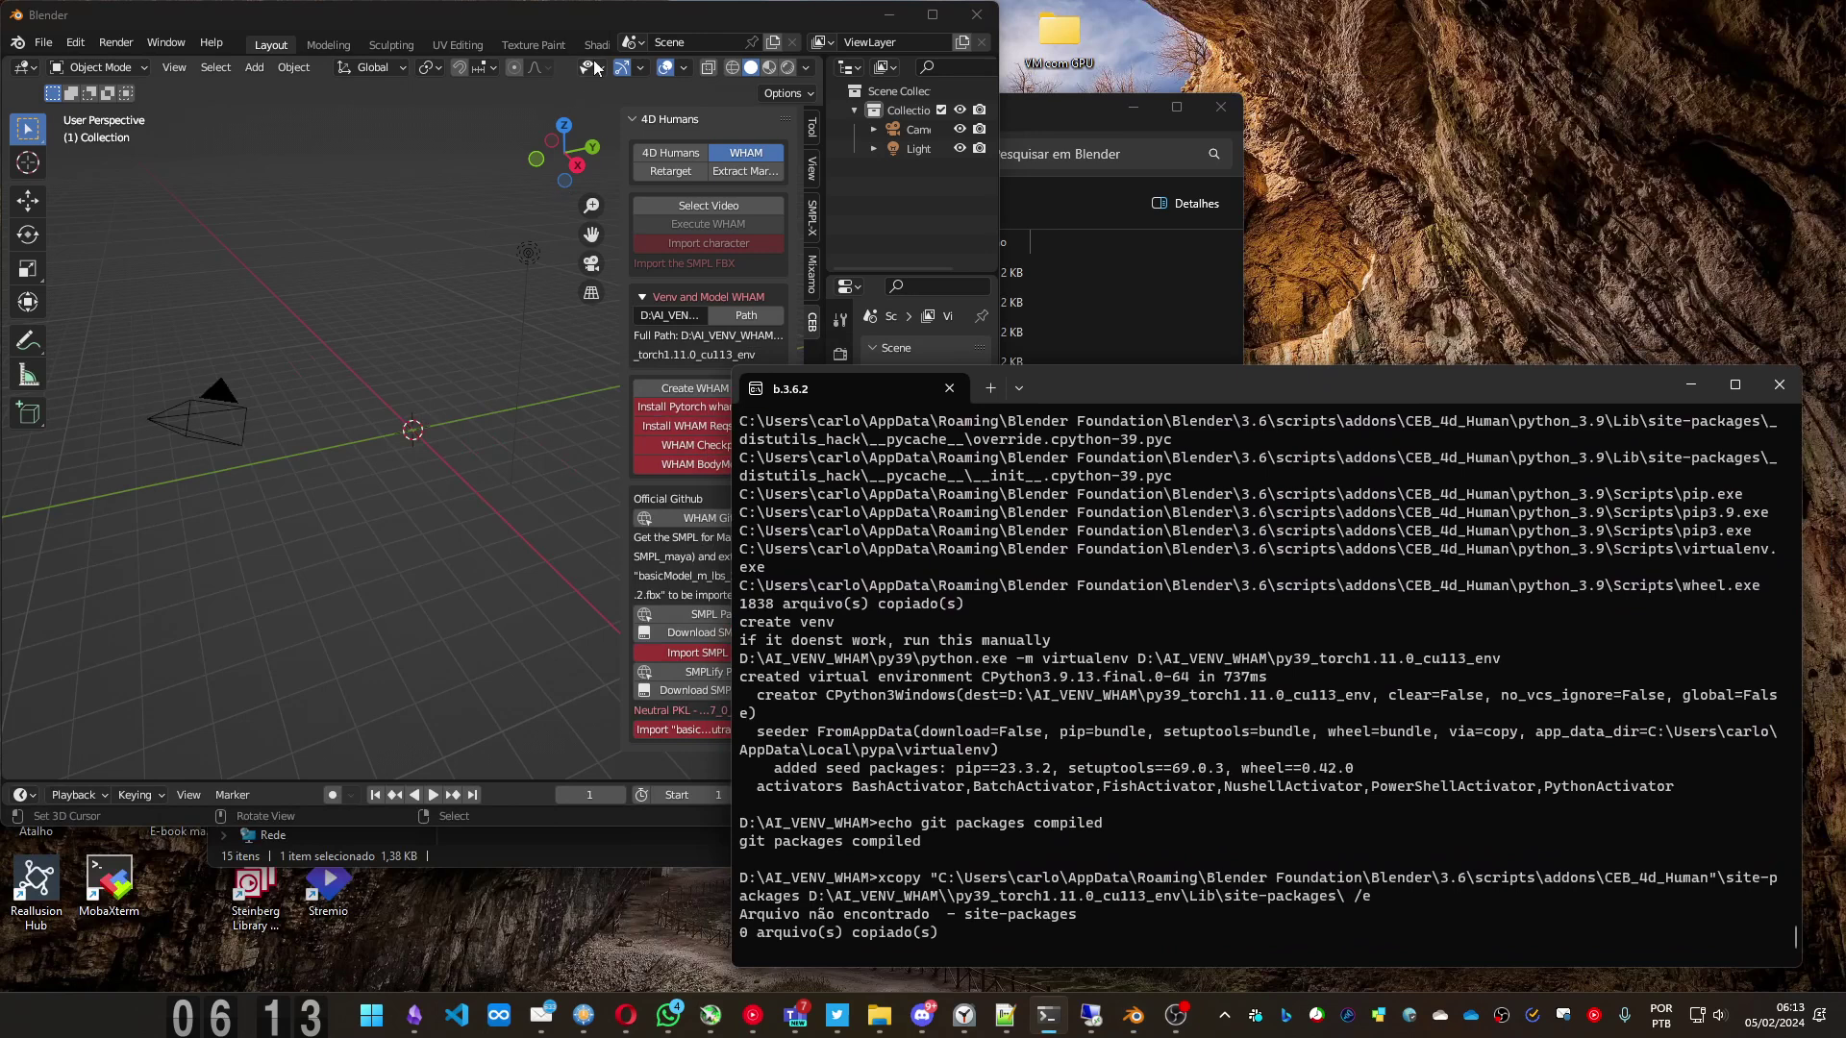
- Install PyTorch into the WHAM venv, close its window, then install the WHAM requirements
{"action": "left_click", "coordinate": [634, 134]}
{"action": "left_click", "coordinate": [678, 411]}
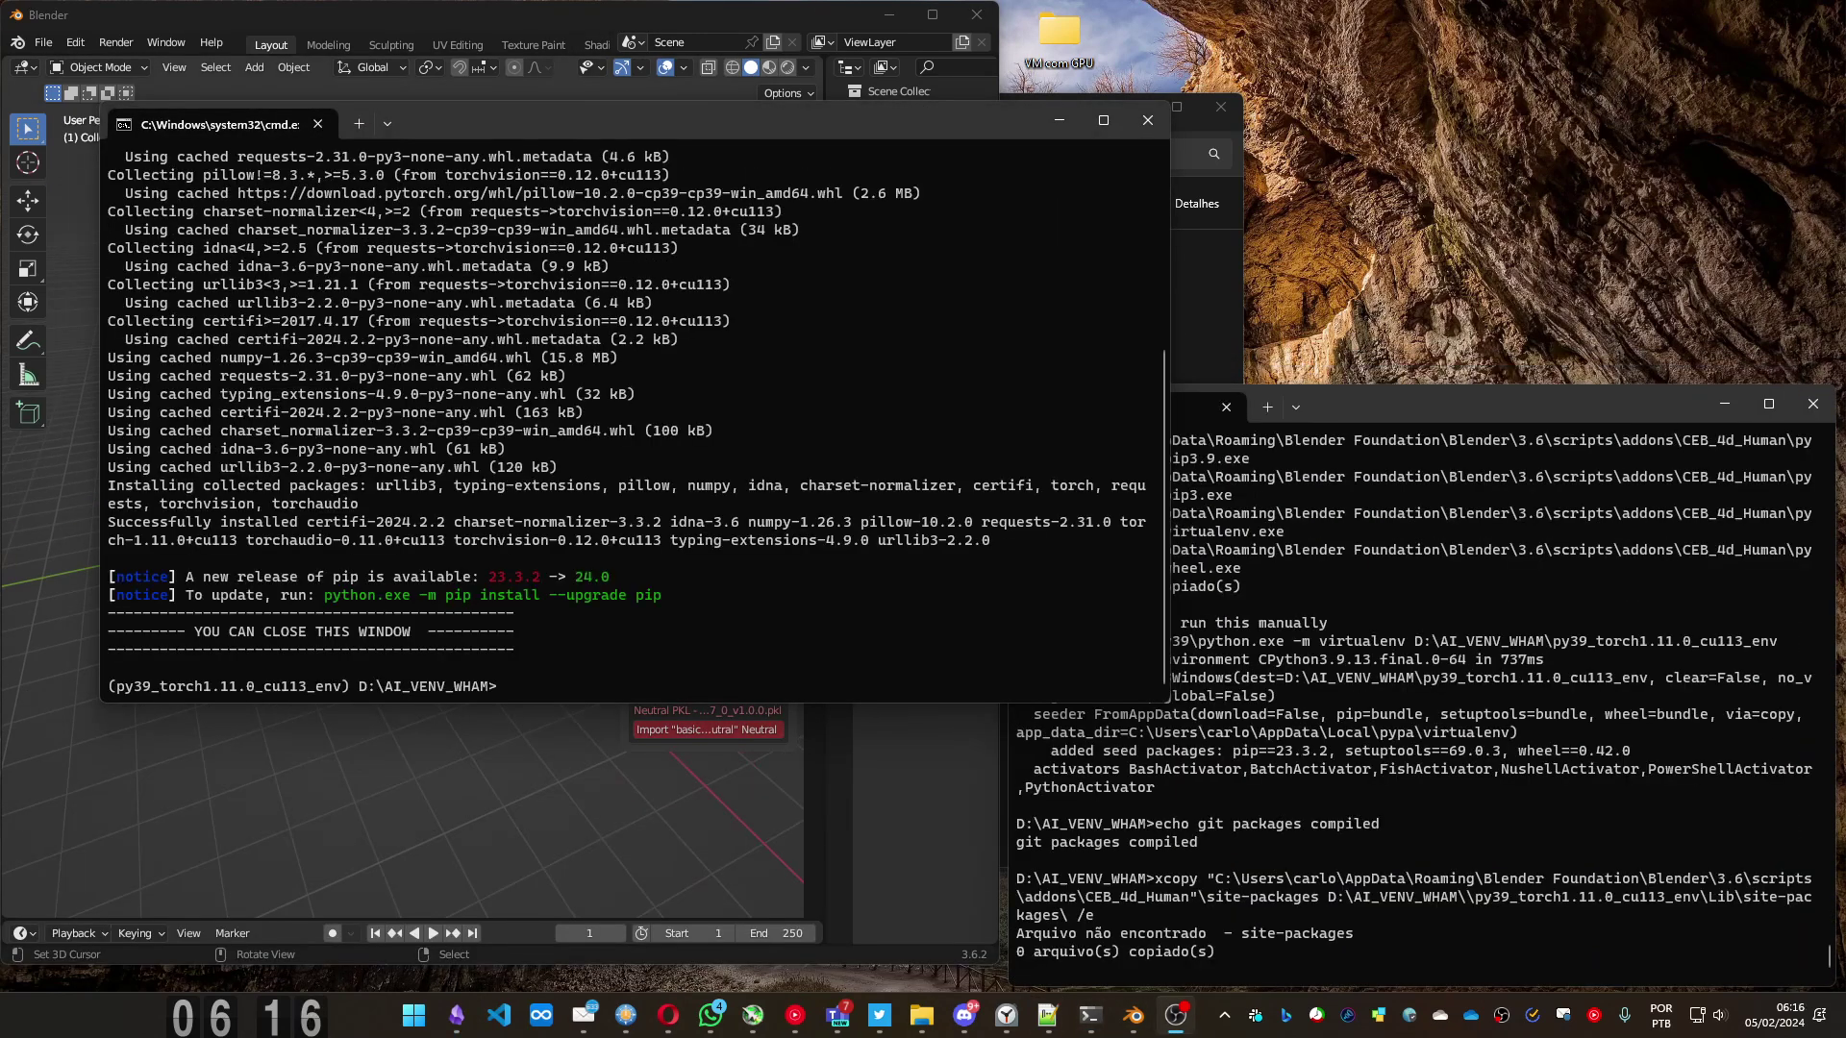
{"action": "left_click", "coordinate": [1135, 133]}
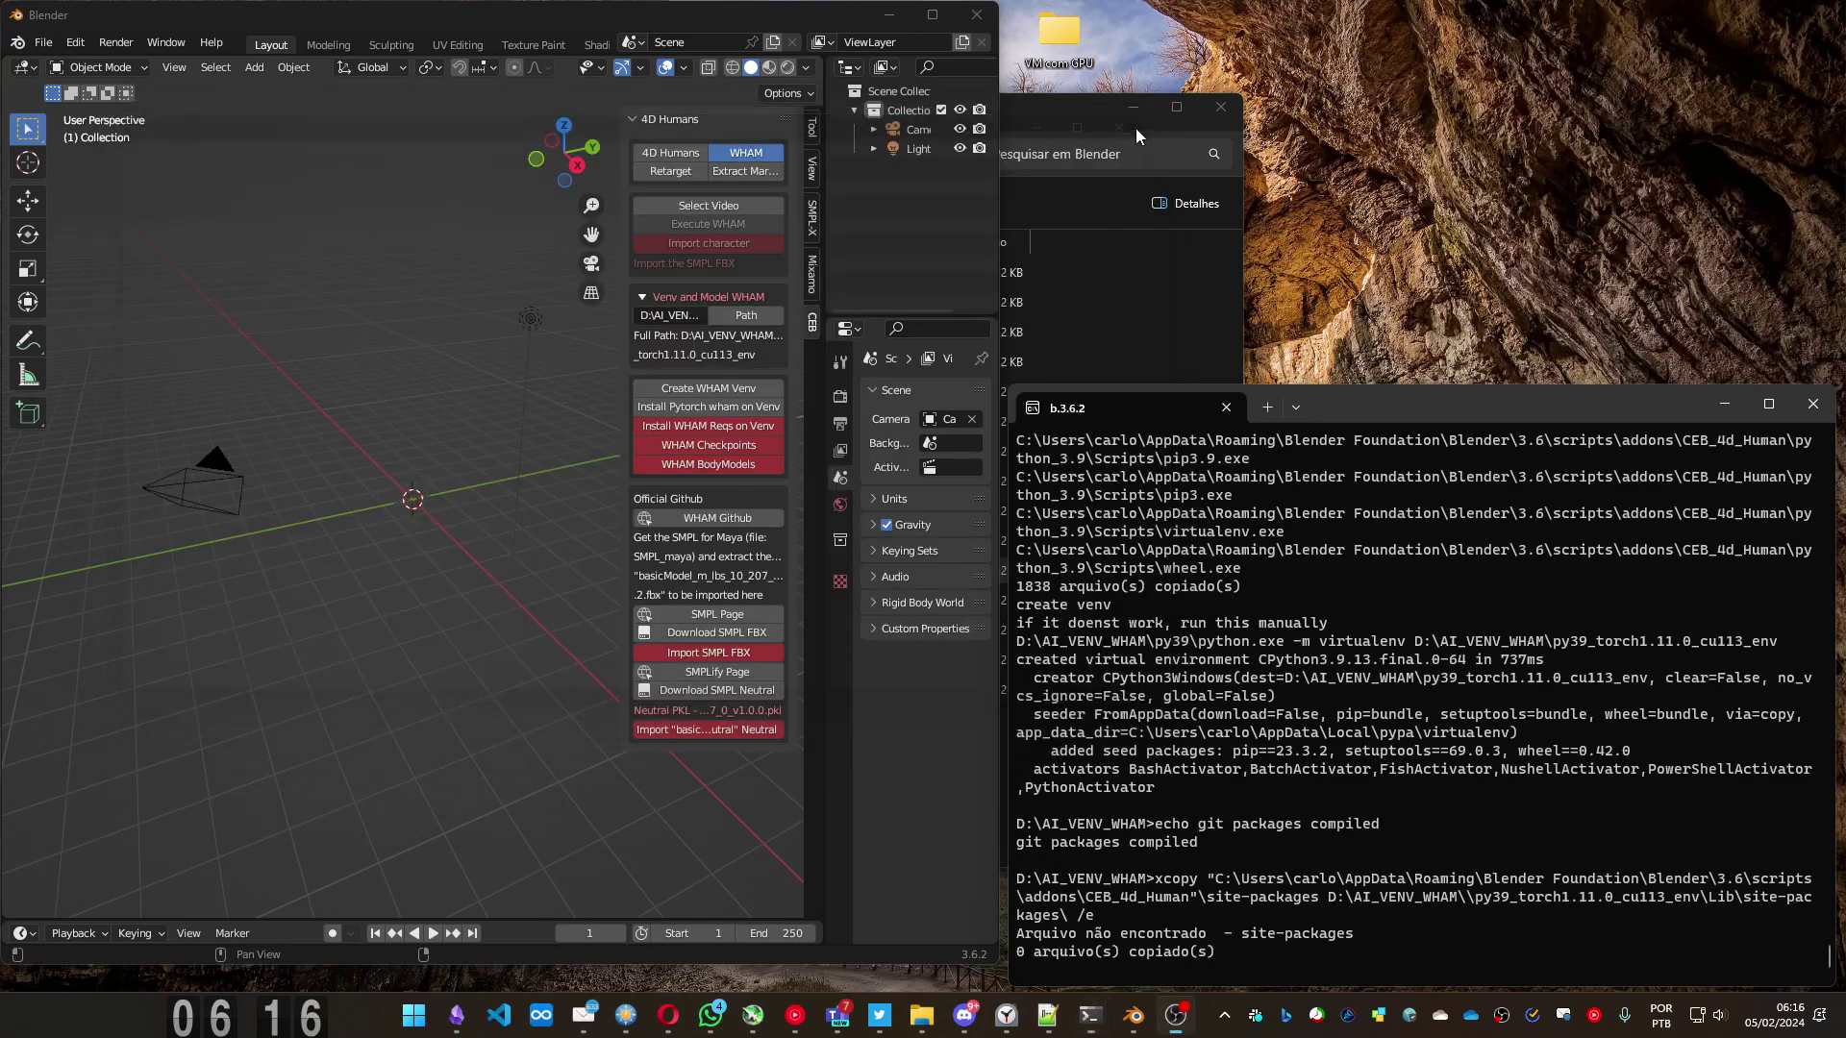
{"action": "left_click", "coordinate": [694, 427]}
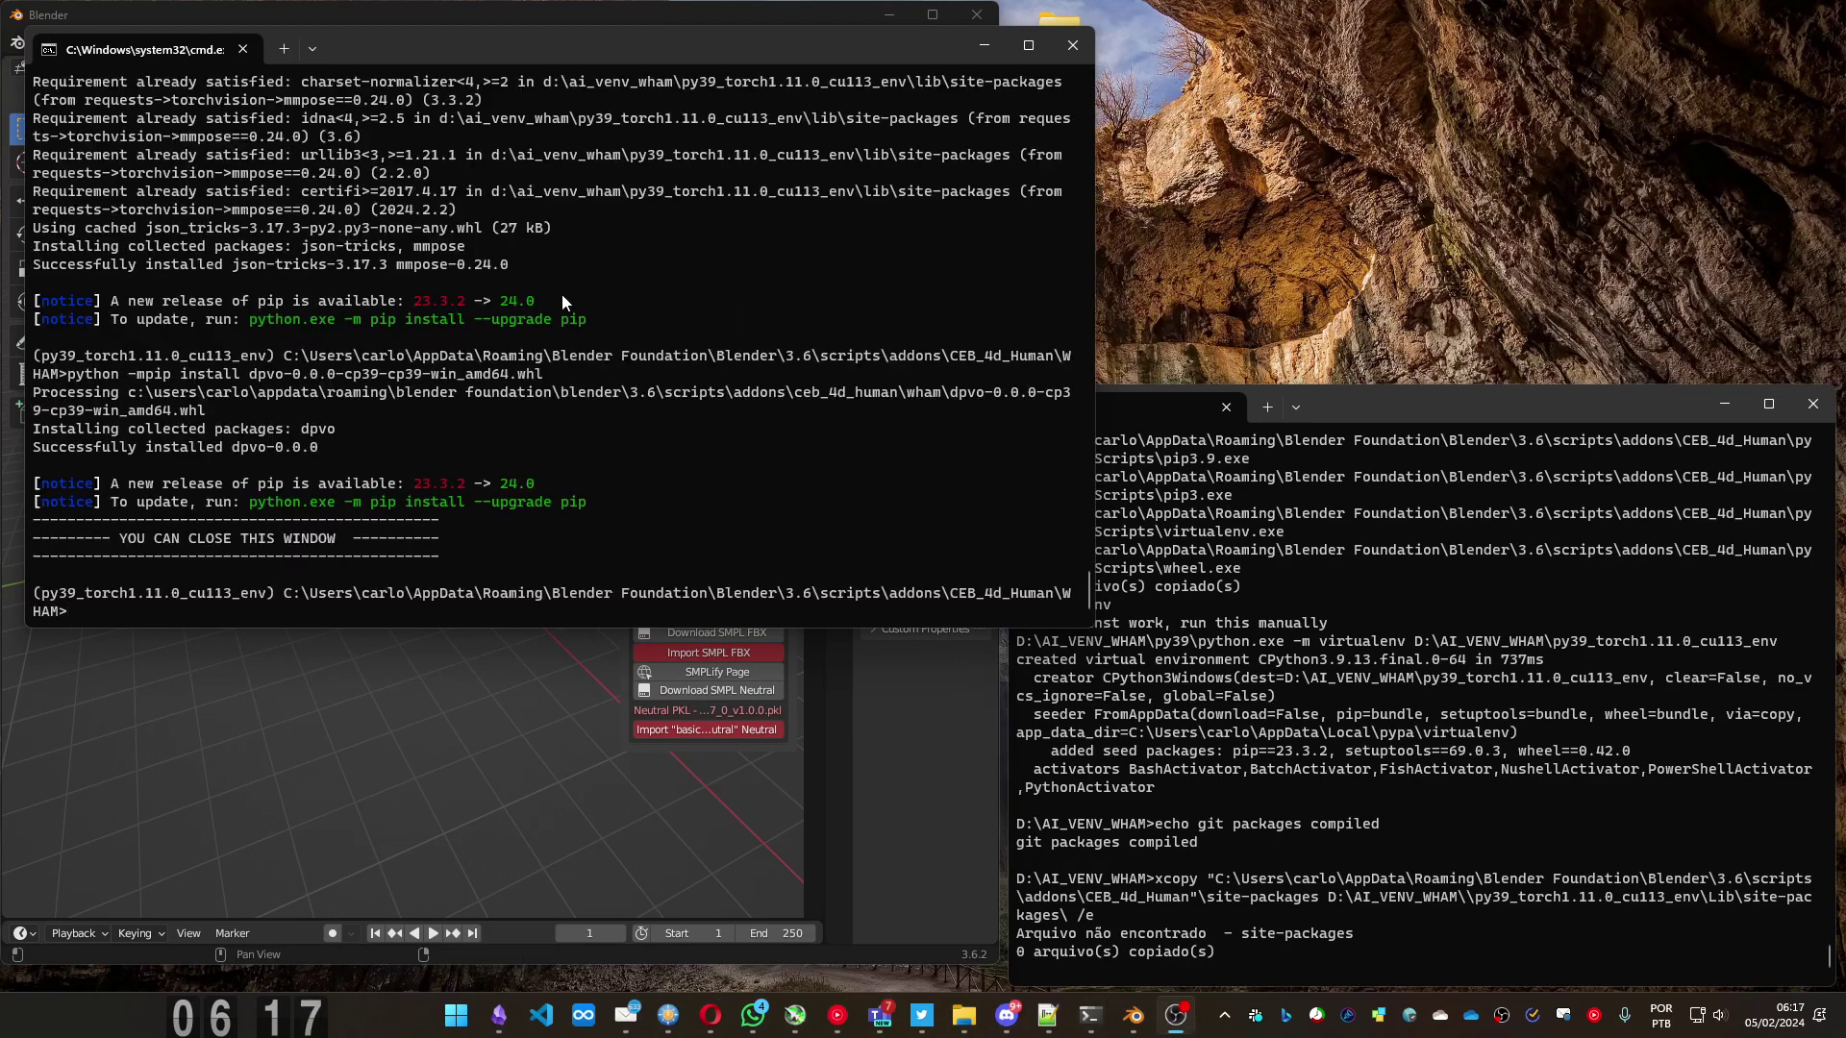
- Download the WHAM checkpoints and extract the WHAM body models, closing each finished command window
{"action": "left_click", "coordinate": [1074, 46]}
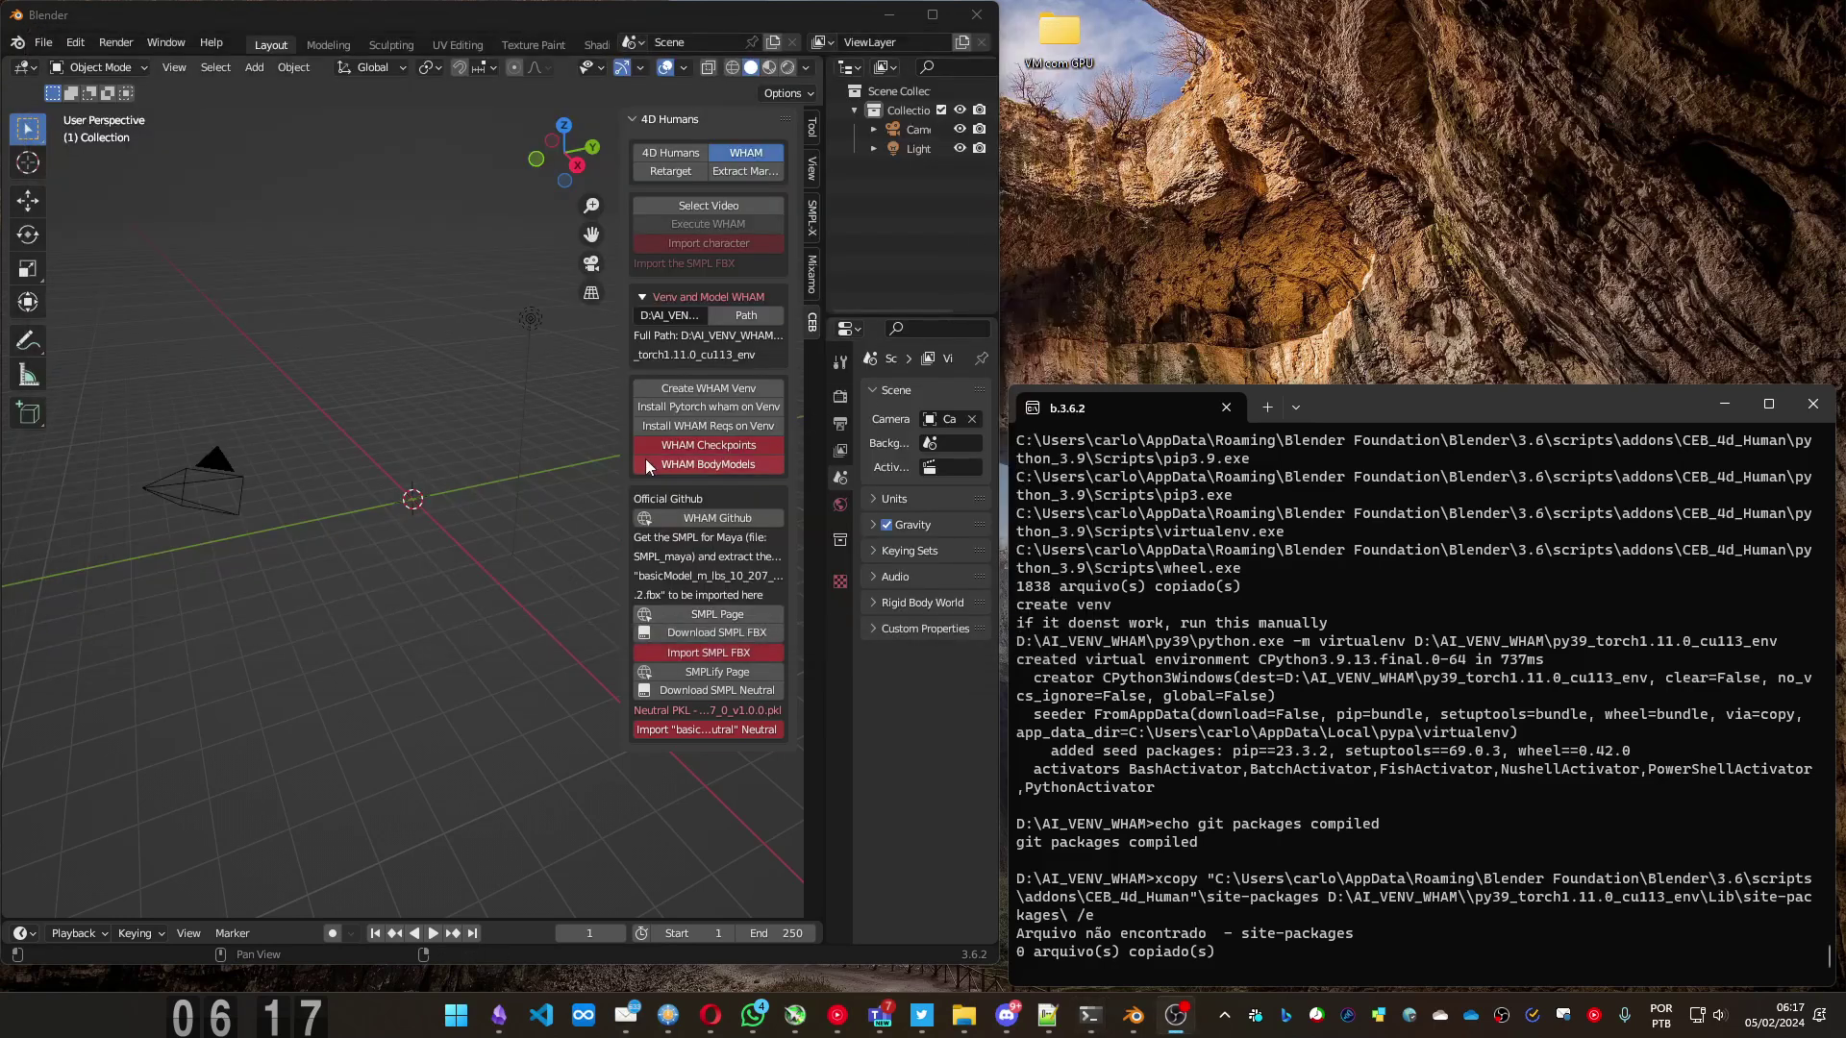
{"action": "left_click", "coordinate": [717, 441]}
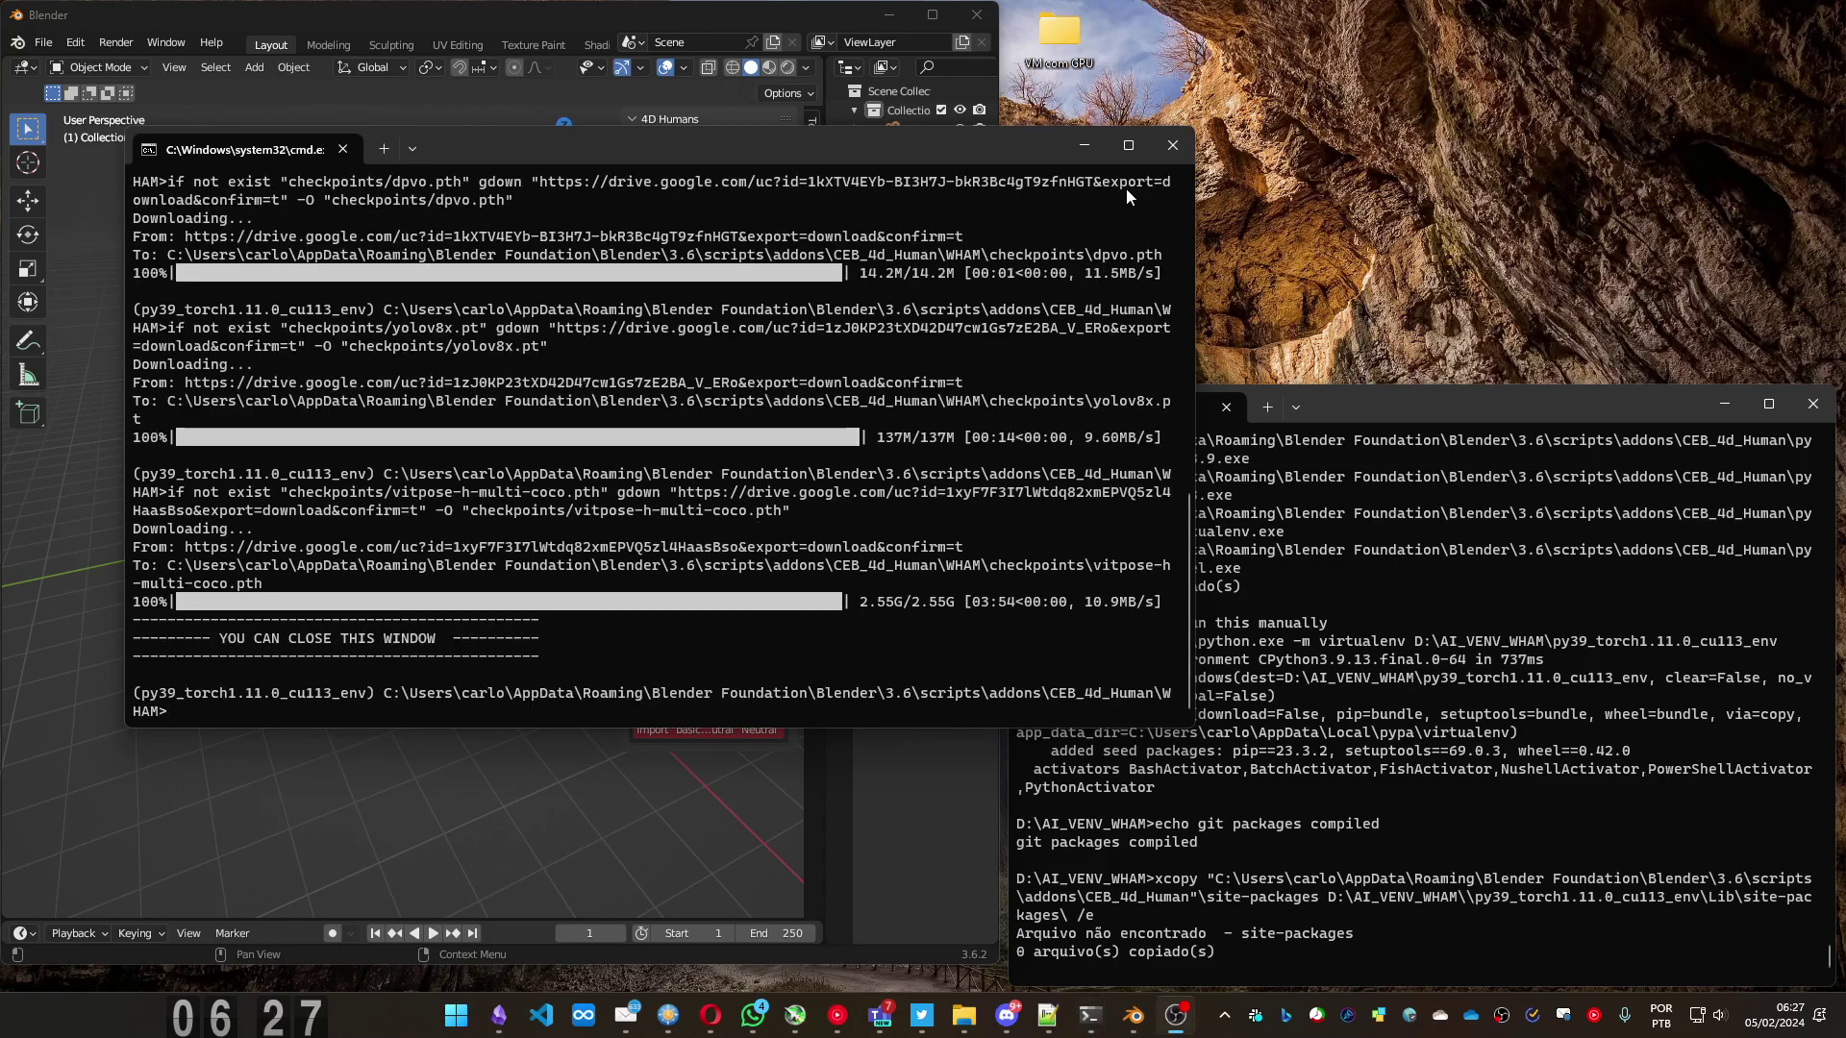
{"action": "left_click", "coordinate": [1172, 144]}
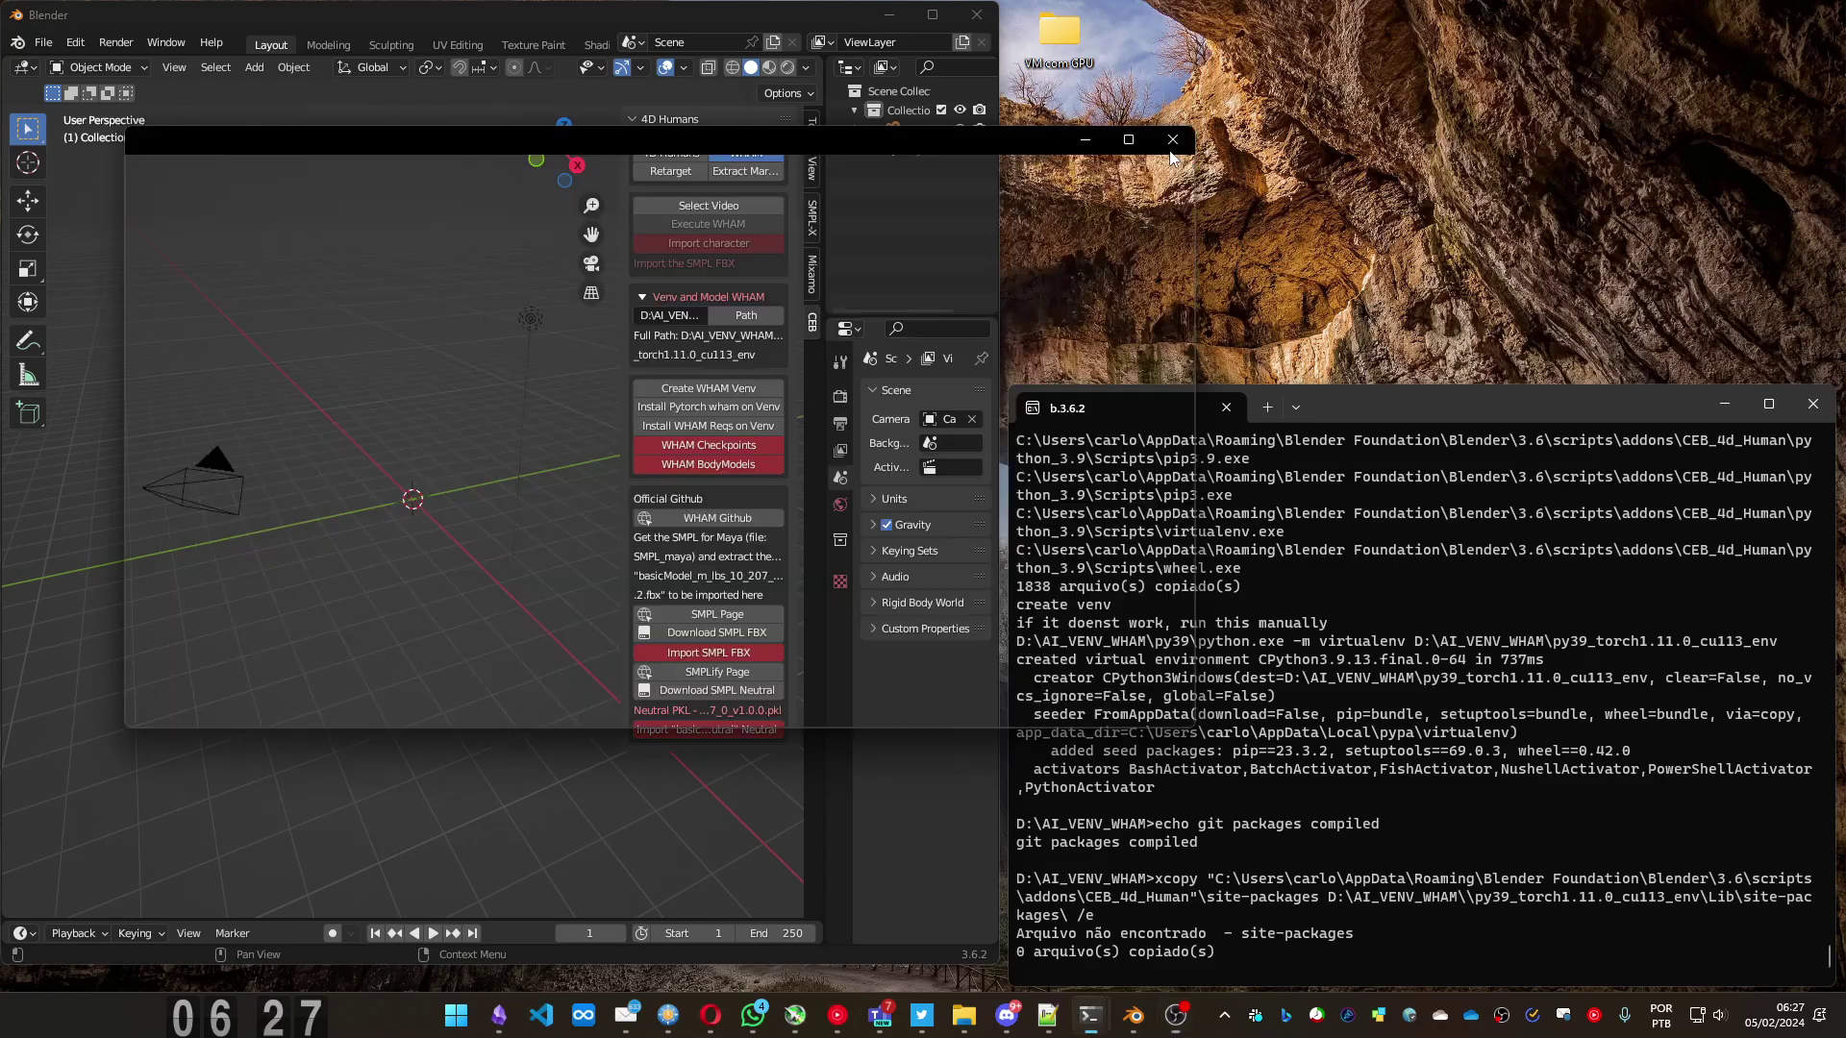
{"action": "left_click", "coordinate": [709, 465]}
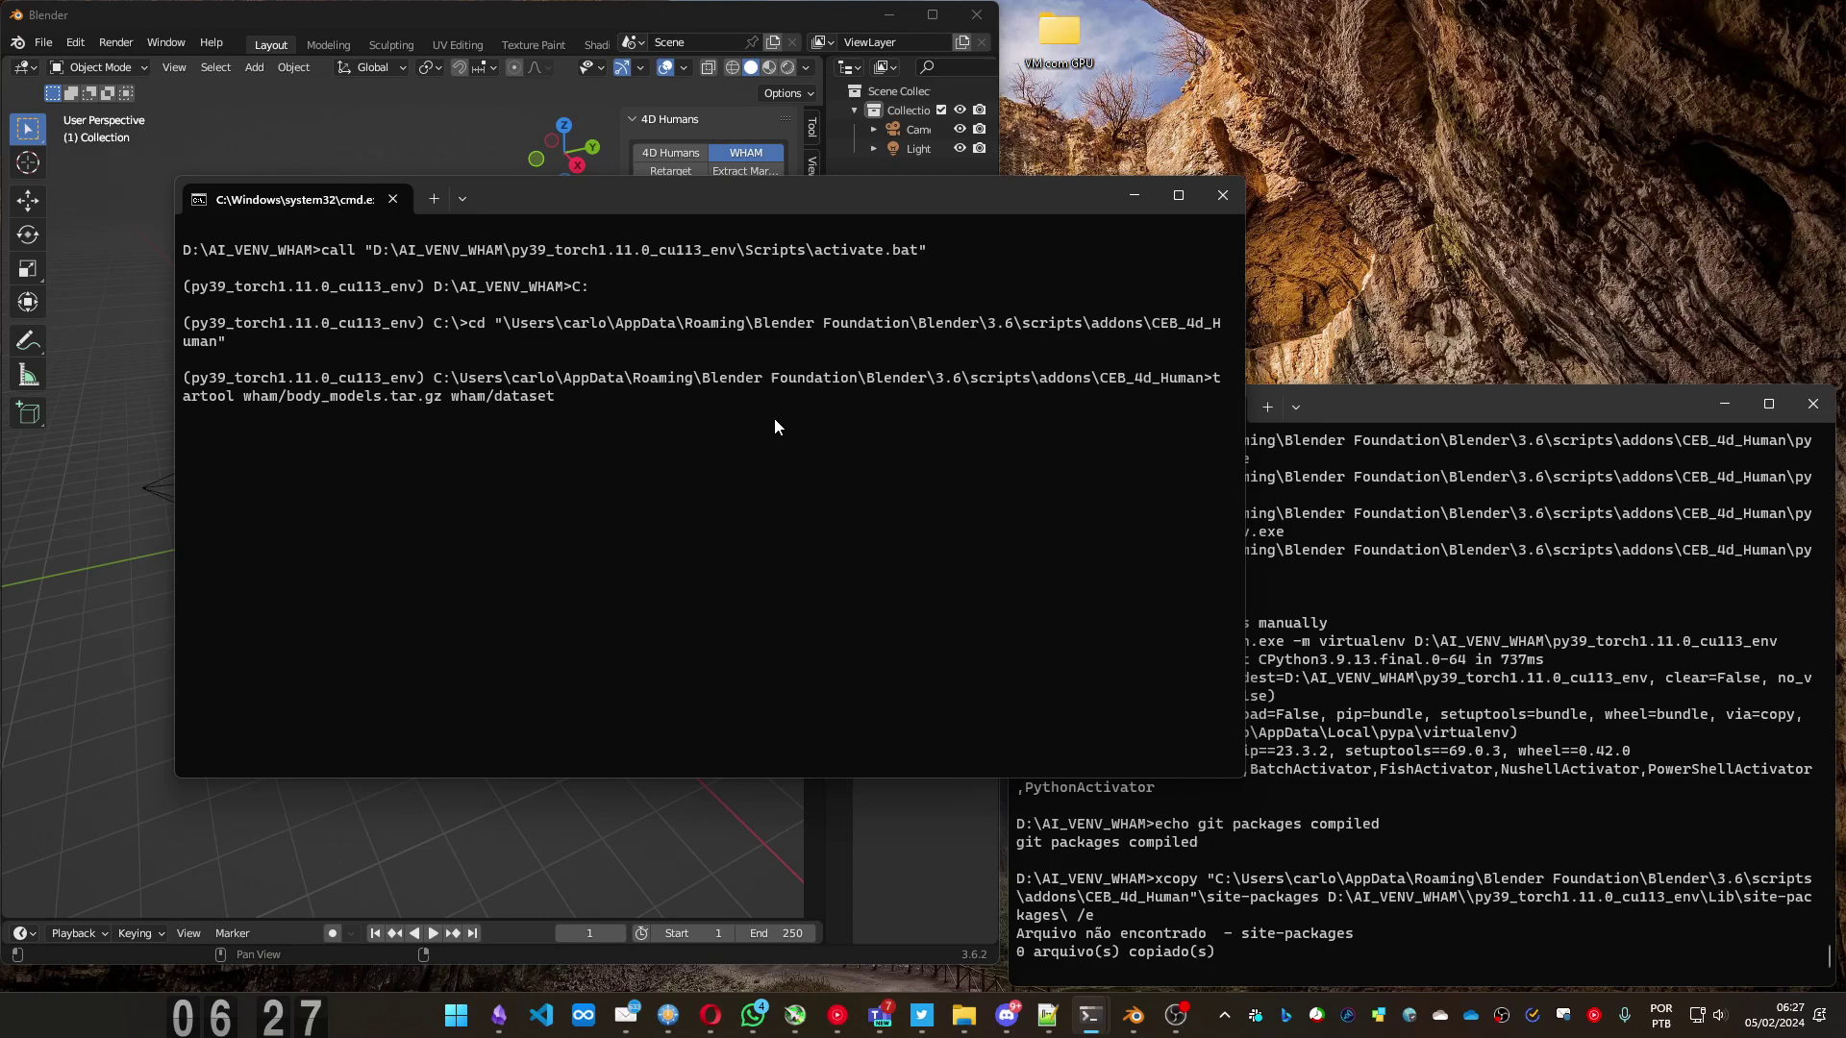
{"action": "left_click", "coordinate": [1222, 197]}
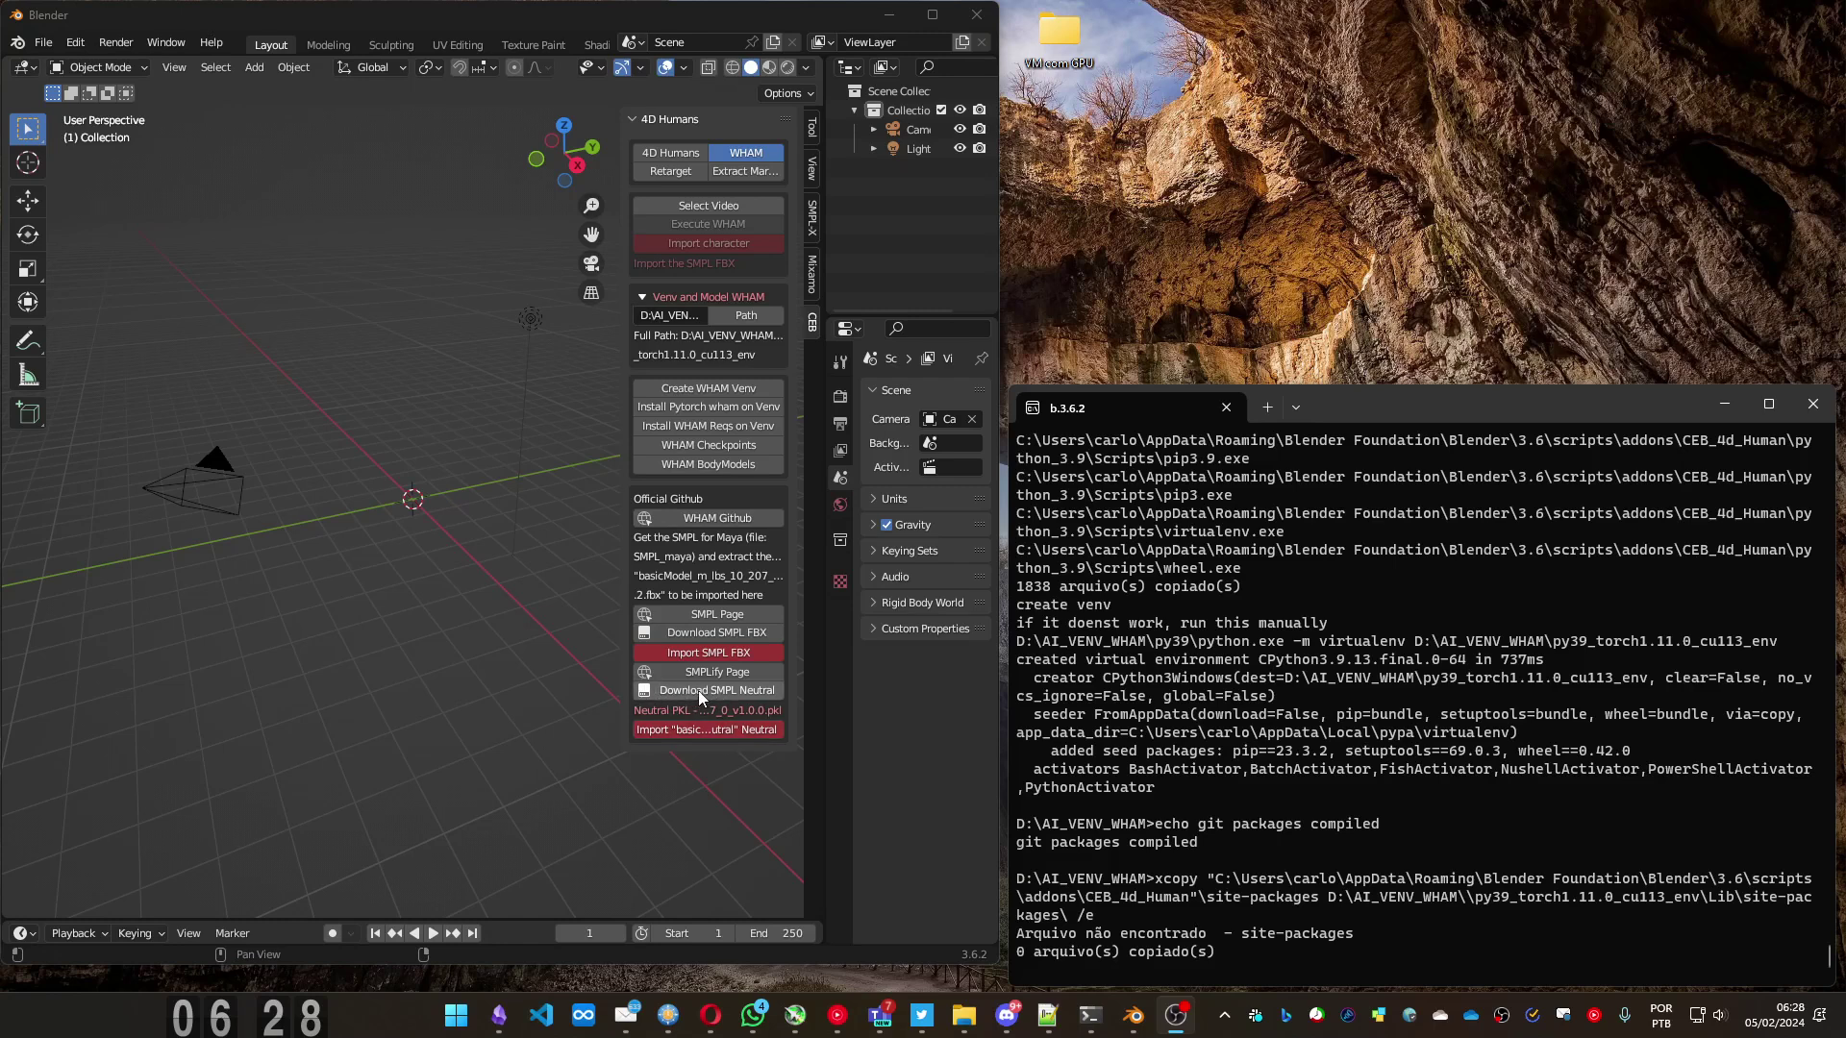
- Start the SMPL Neutral download from the 4D Humans panel
{"action": "left_click", "coordinate": [698, 691]}
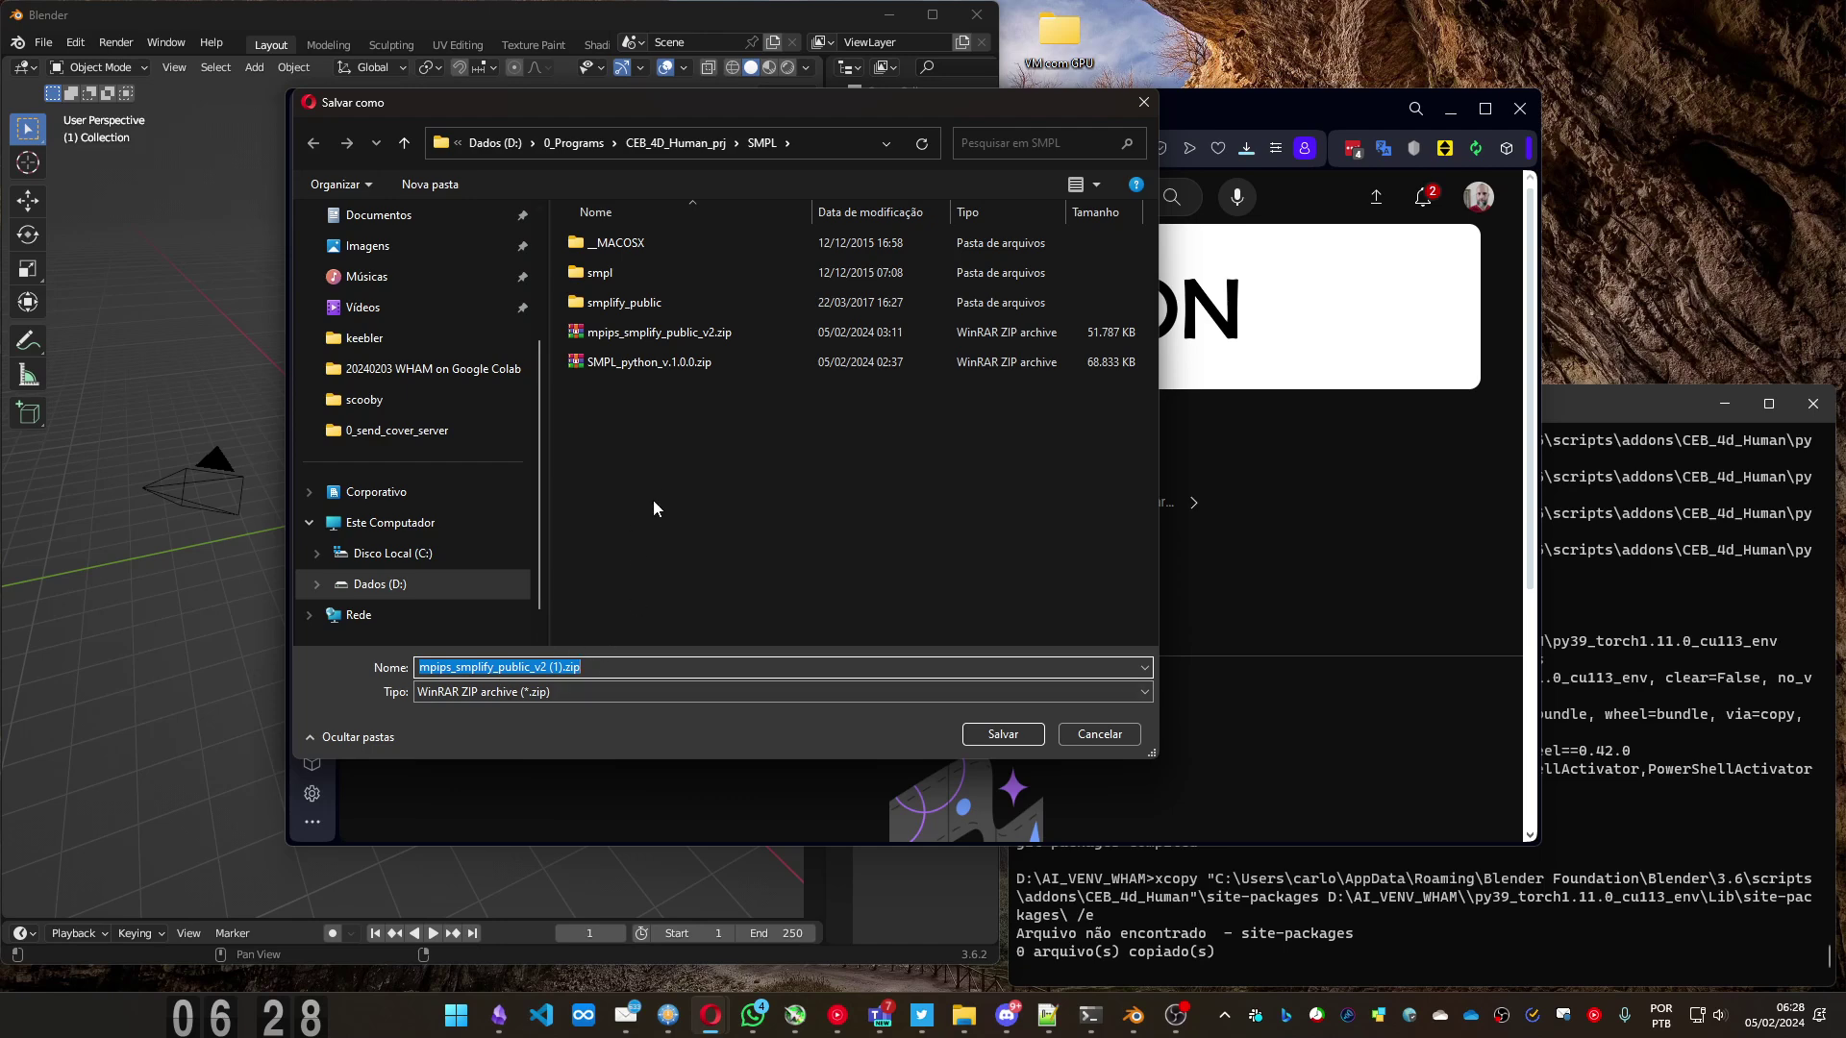
- Save the SMPLify zip, then locate basicModel_neutral_lbs_10_207_0_v1.0.0.pkl under smplify_public\code\models in WinRAR
{"action": "left_click", "coordinate": [995, 736]}
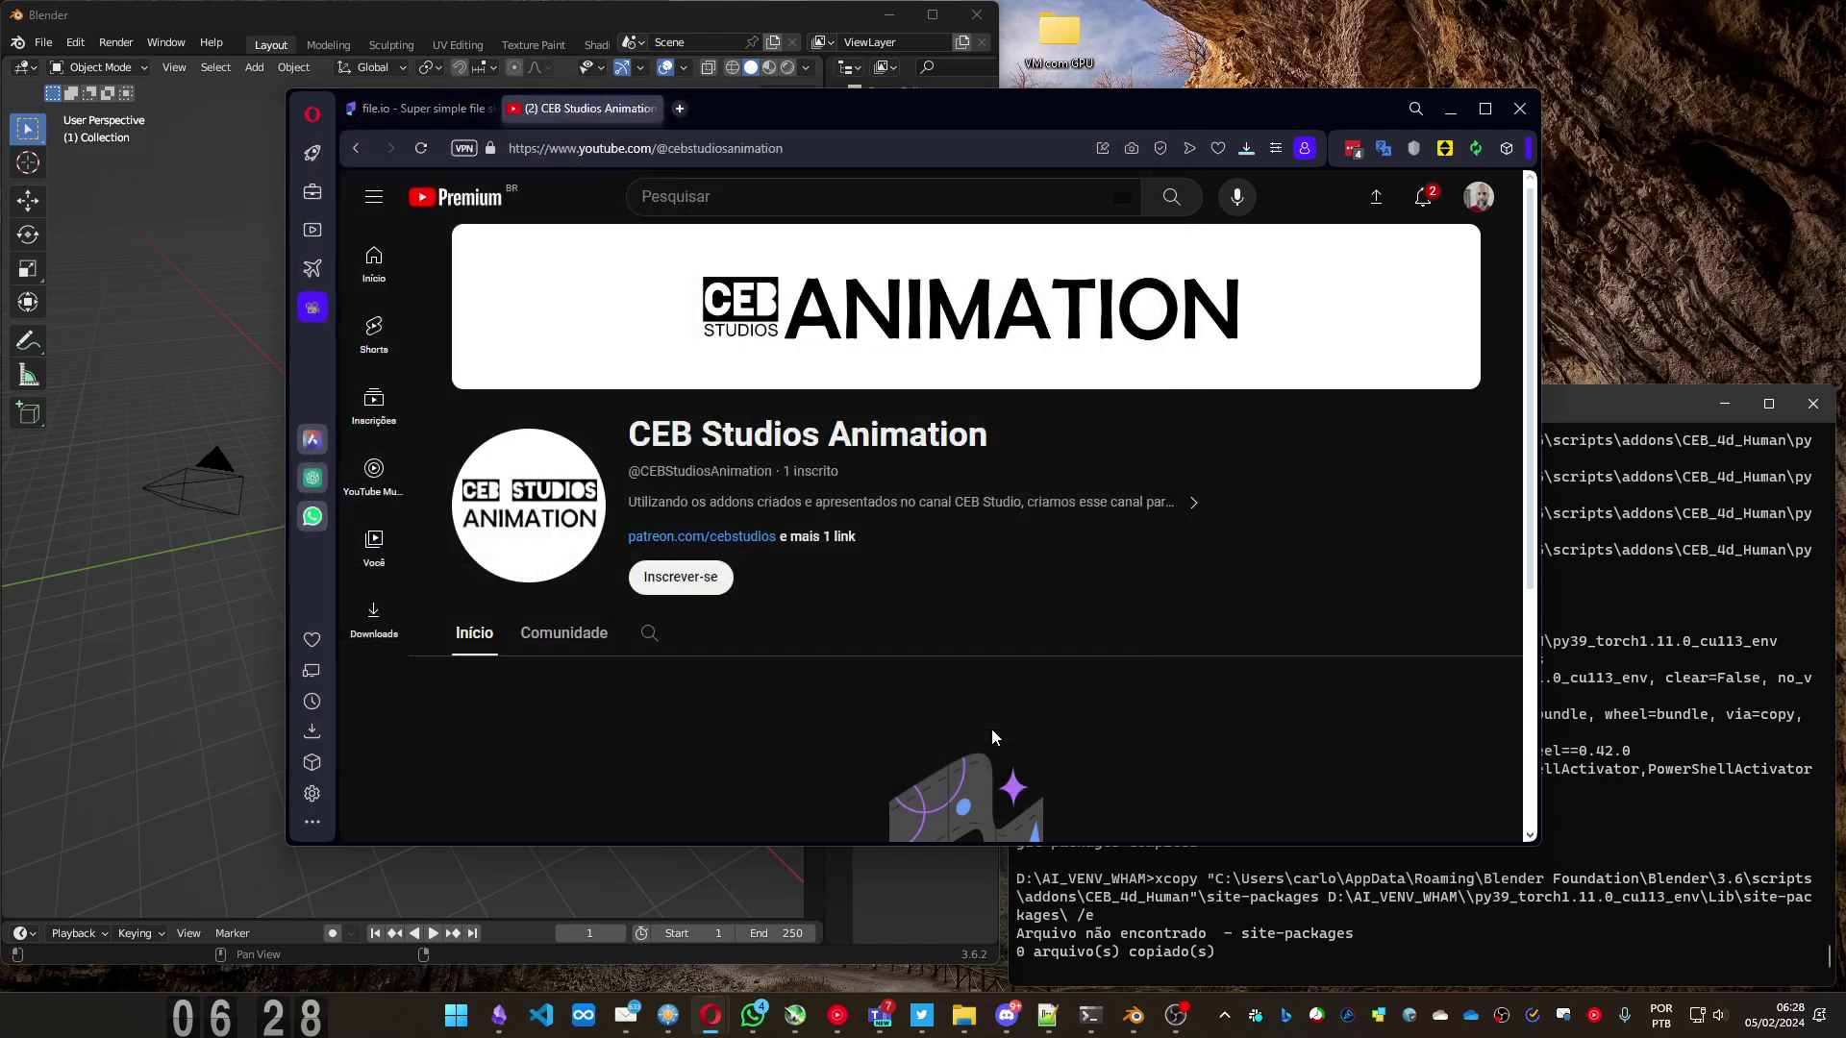
{"action": "left_click", "coordinate": [1128, 216]}
{"action": "left_click", "coordinate": [265, 421]}
{"action": "double_click", "coordinate": [265, 421]}
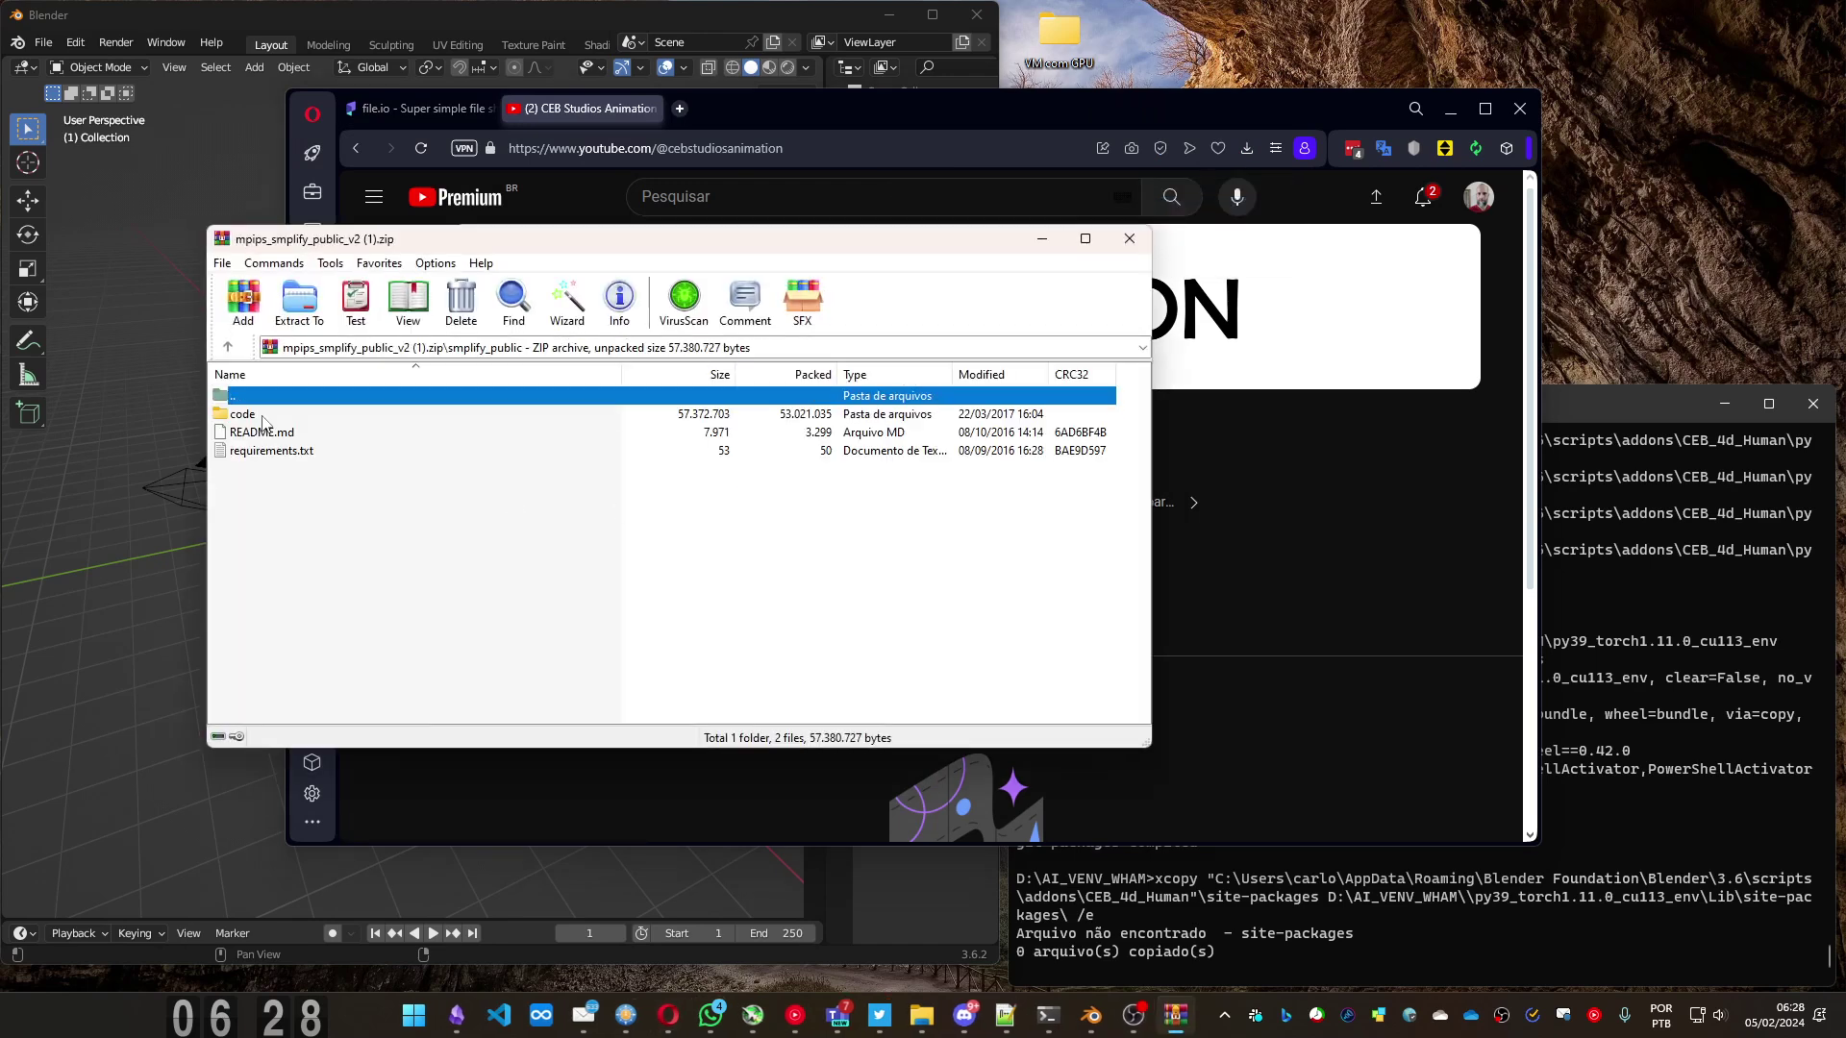
{"action": "double_click", "coordinate": [248, 419]}
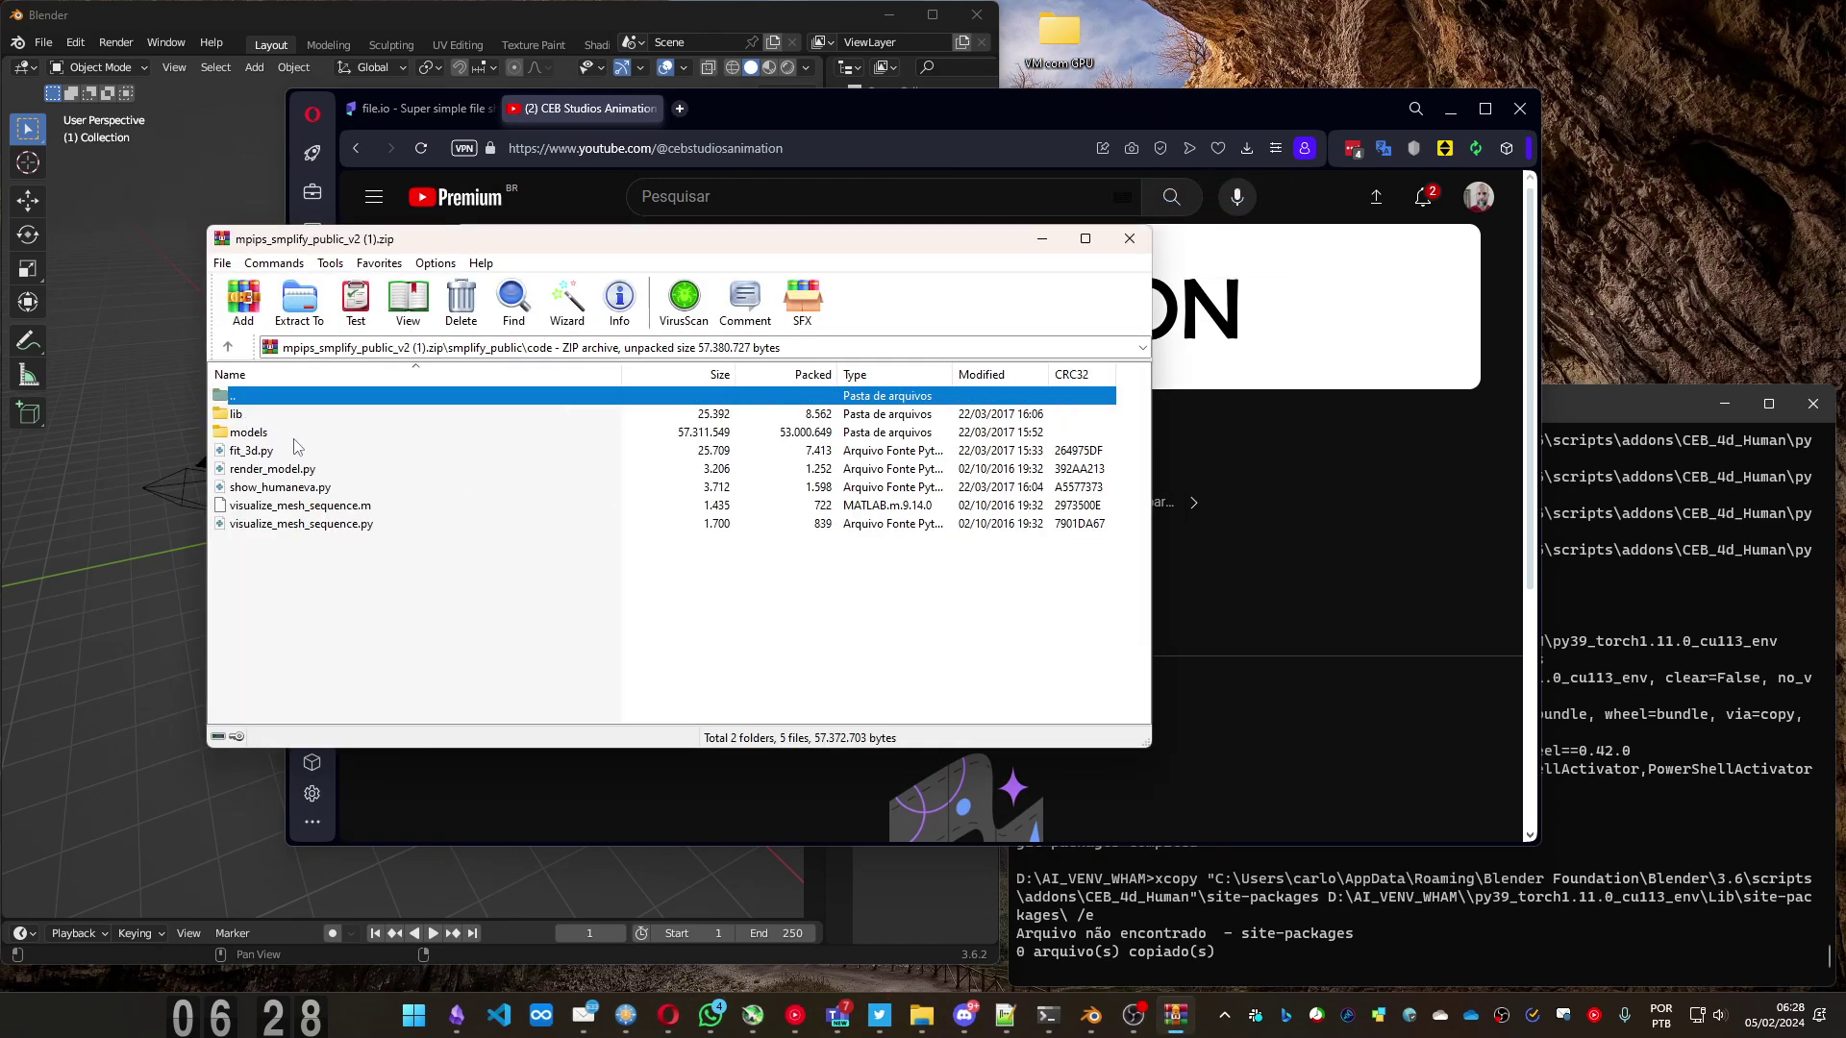
{"action": "double_click", "coordinate": [273, 434]}
{"action": "left_click", "coordinate": [320, 415]}
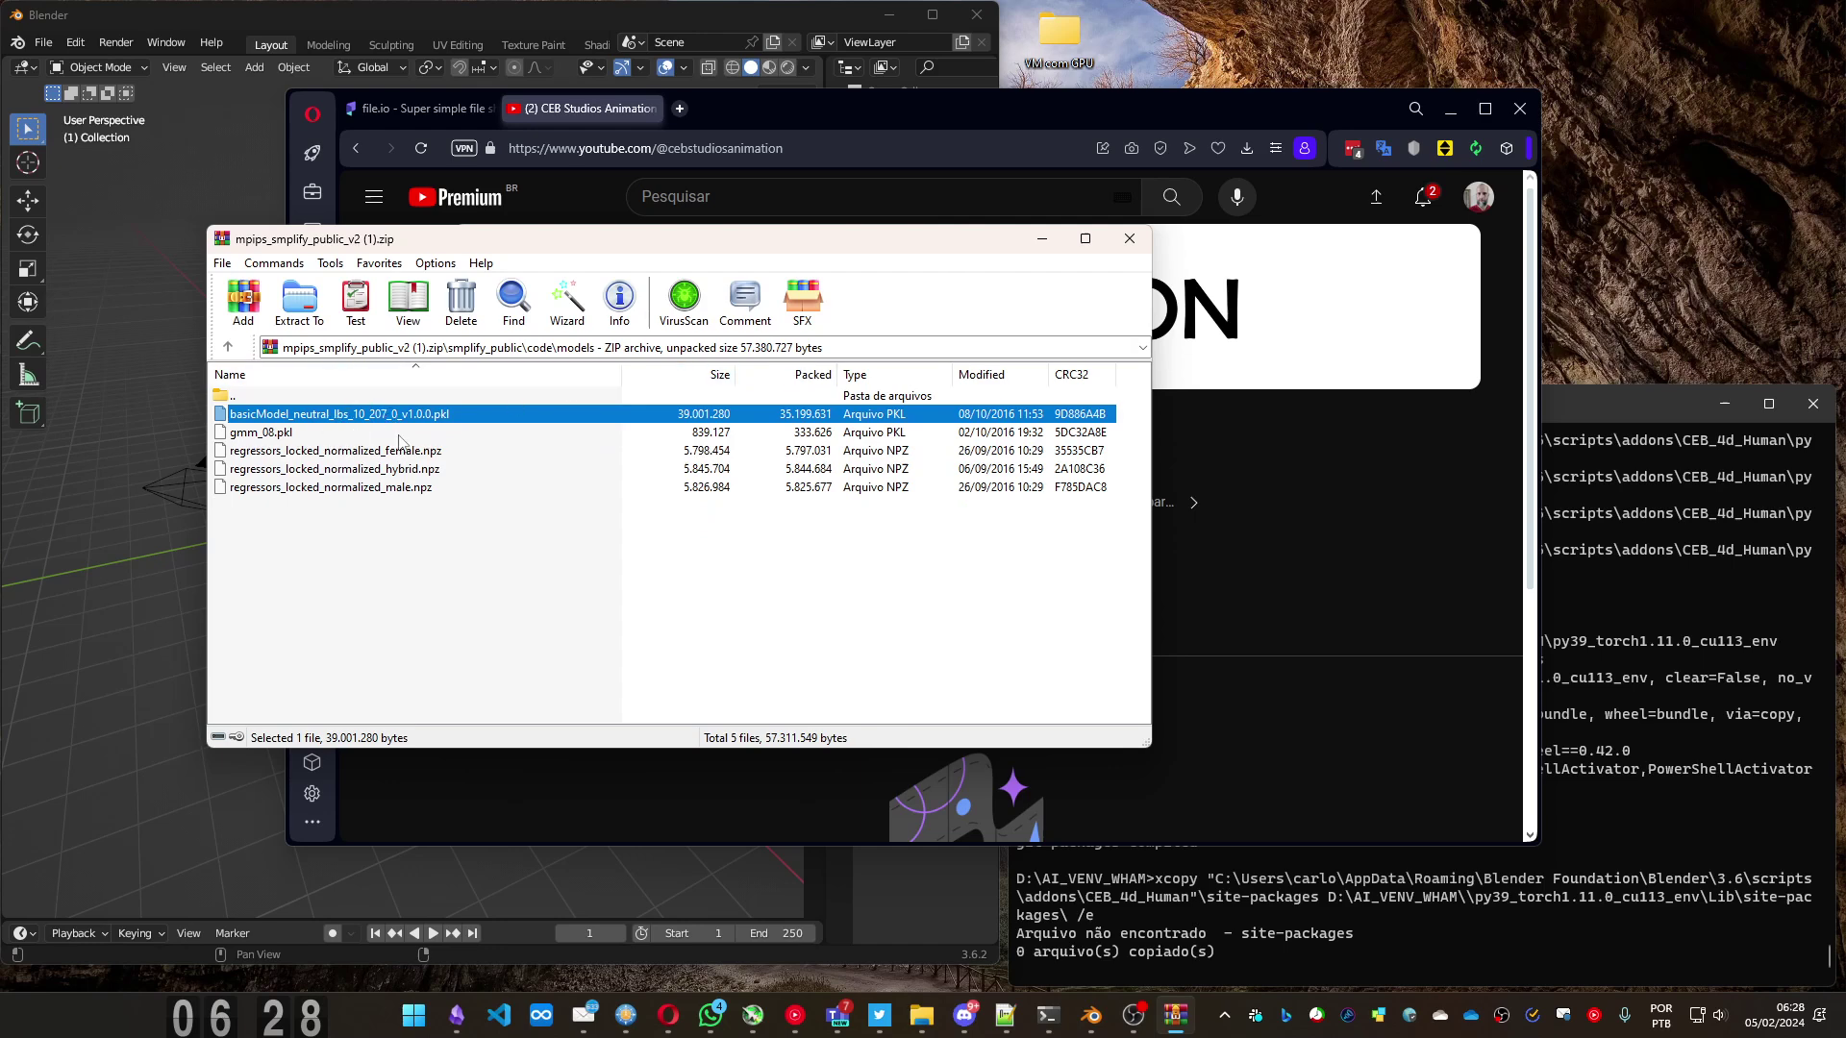
{"action": "left_click", "coordinate": [1126, 241]}
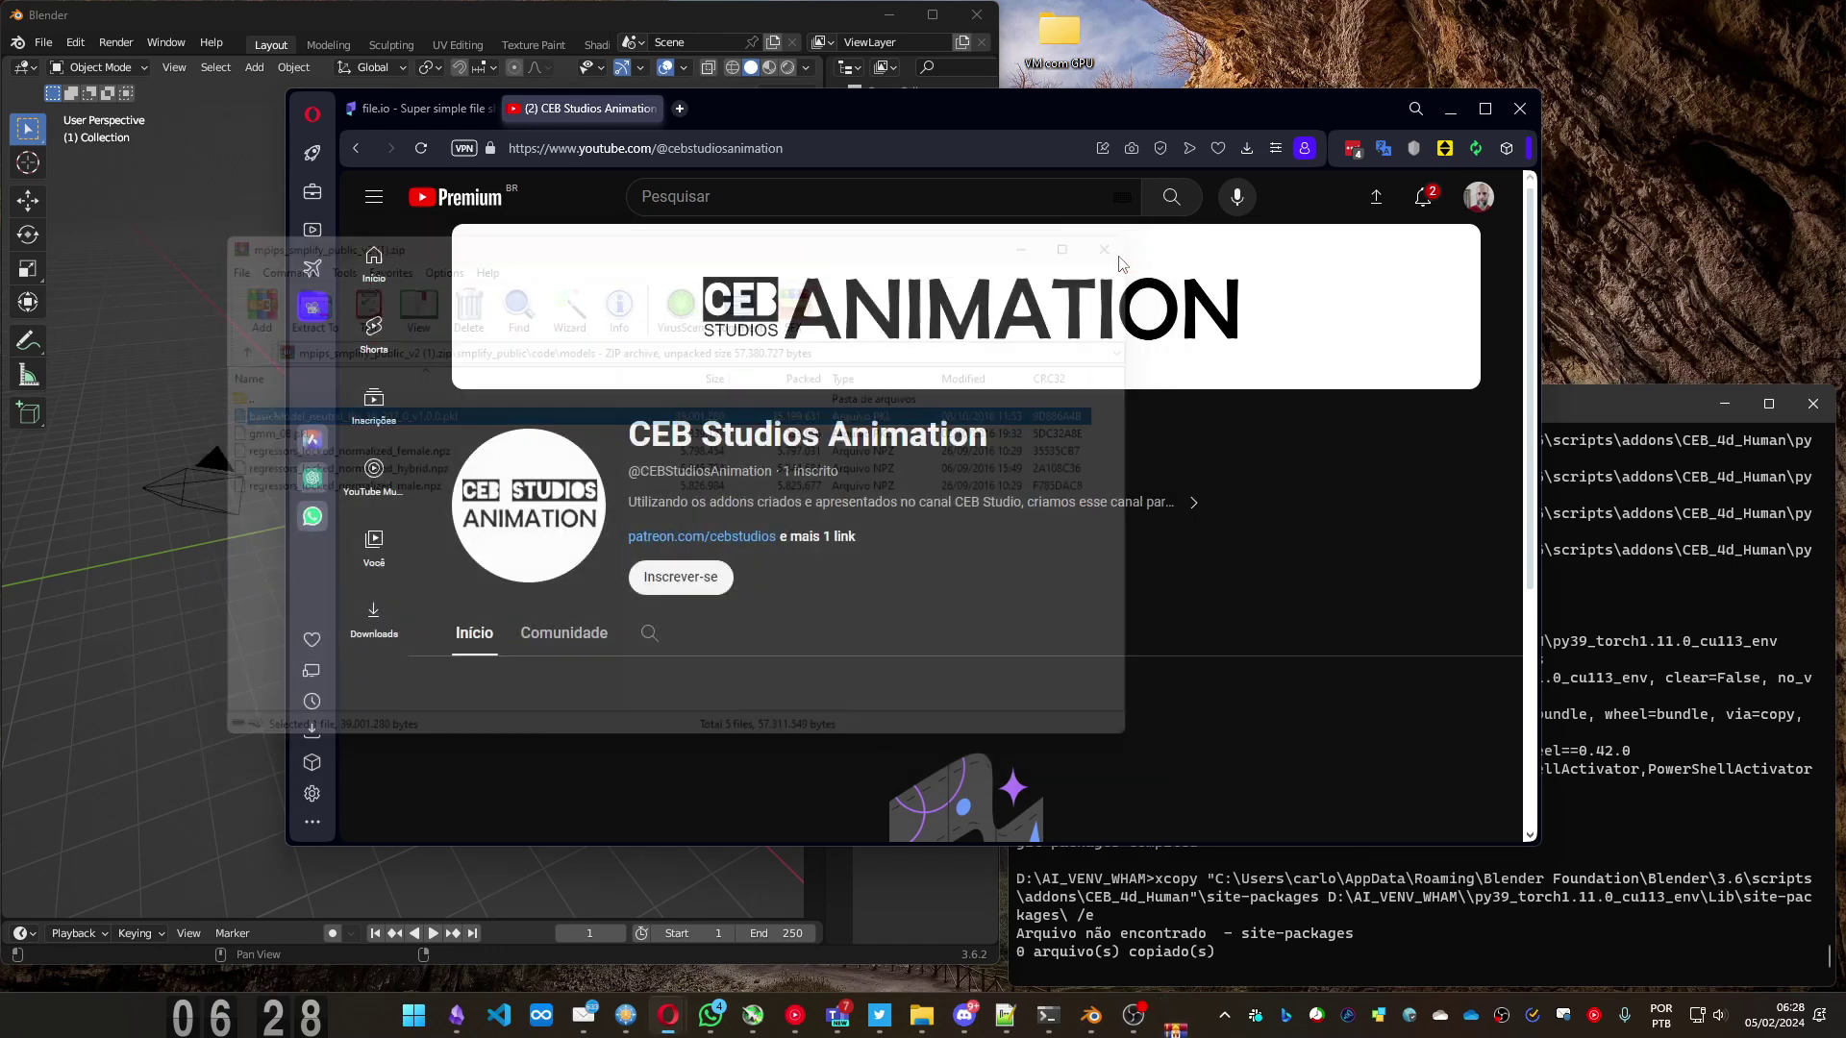
- Import basicModel_neutral_lbs_10_207_0_v1.0.0.pkl from SMPL\smplify_public\code\models as the neutral SMPL model
{"action": "left_click", "coordinate": [642, 19]}
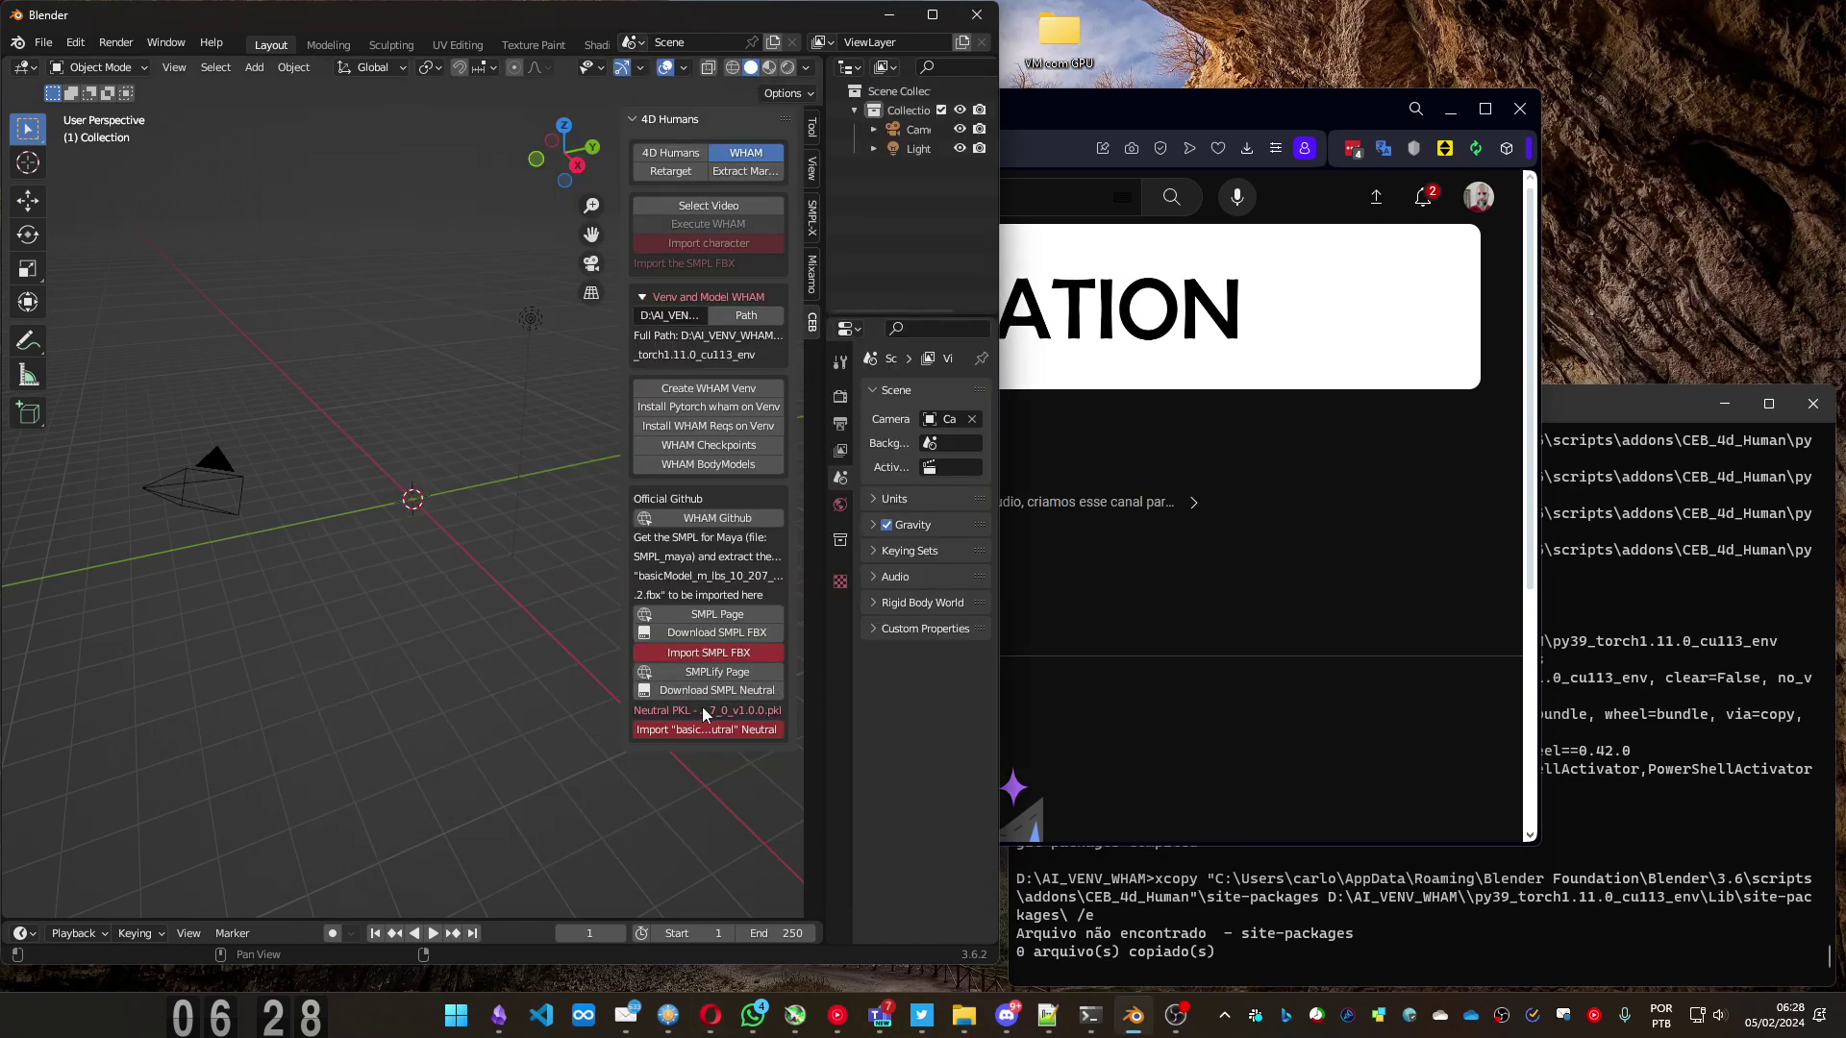
{"action": "left_click", "coordinate": [690, 730]}
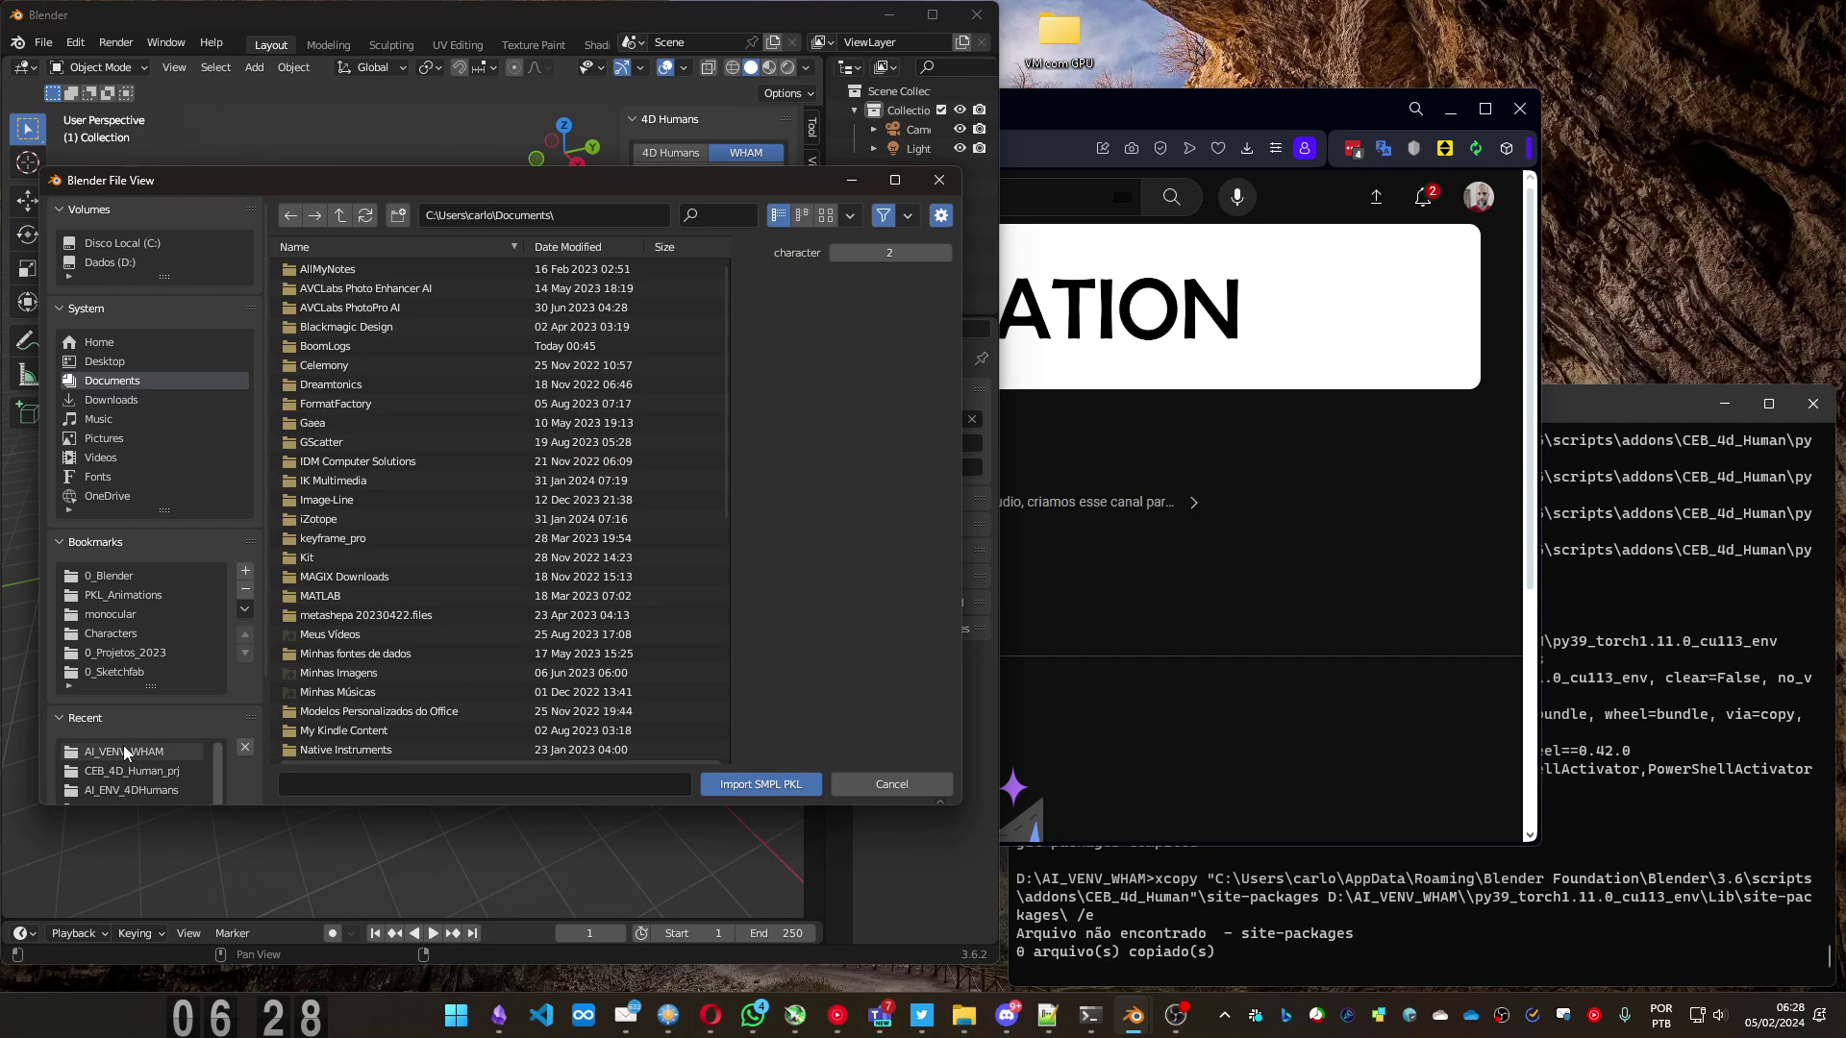
{"action": "left_click", "coordinate": [133, 769]}
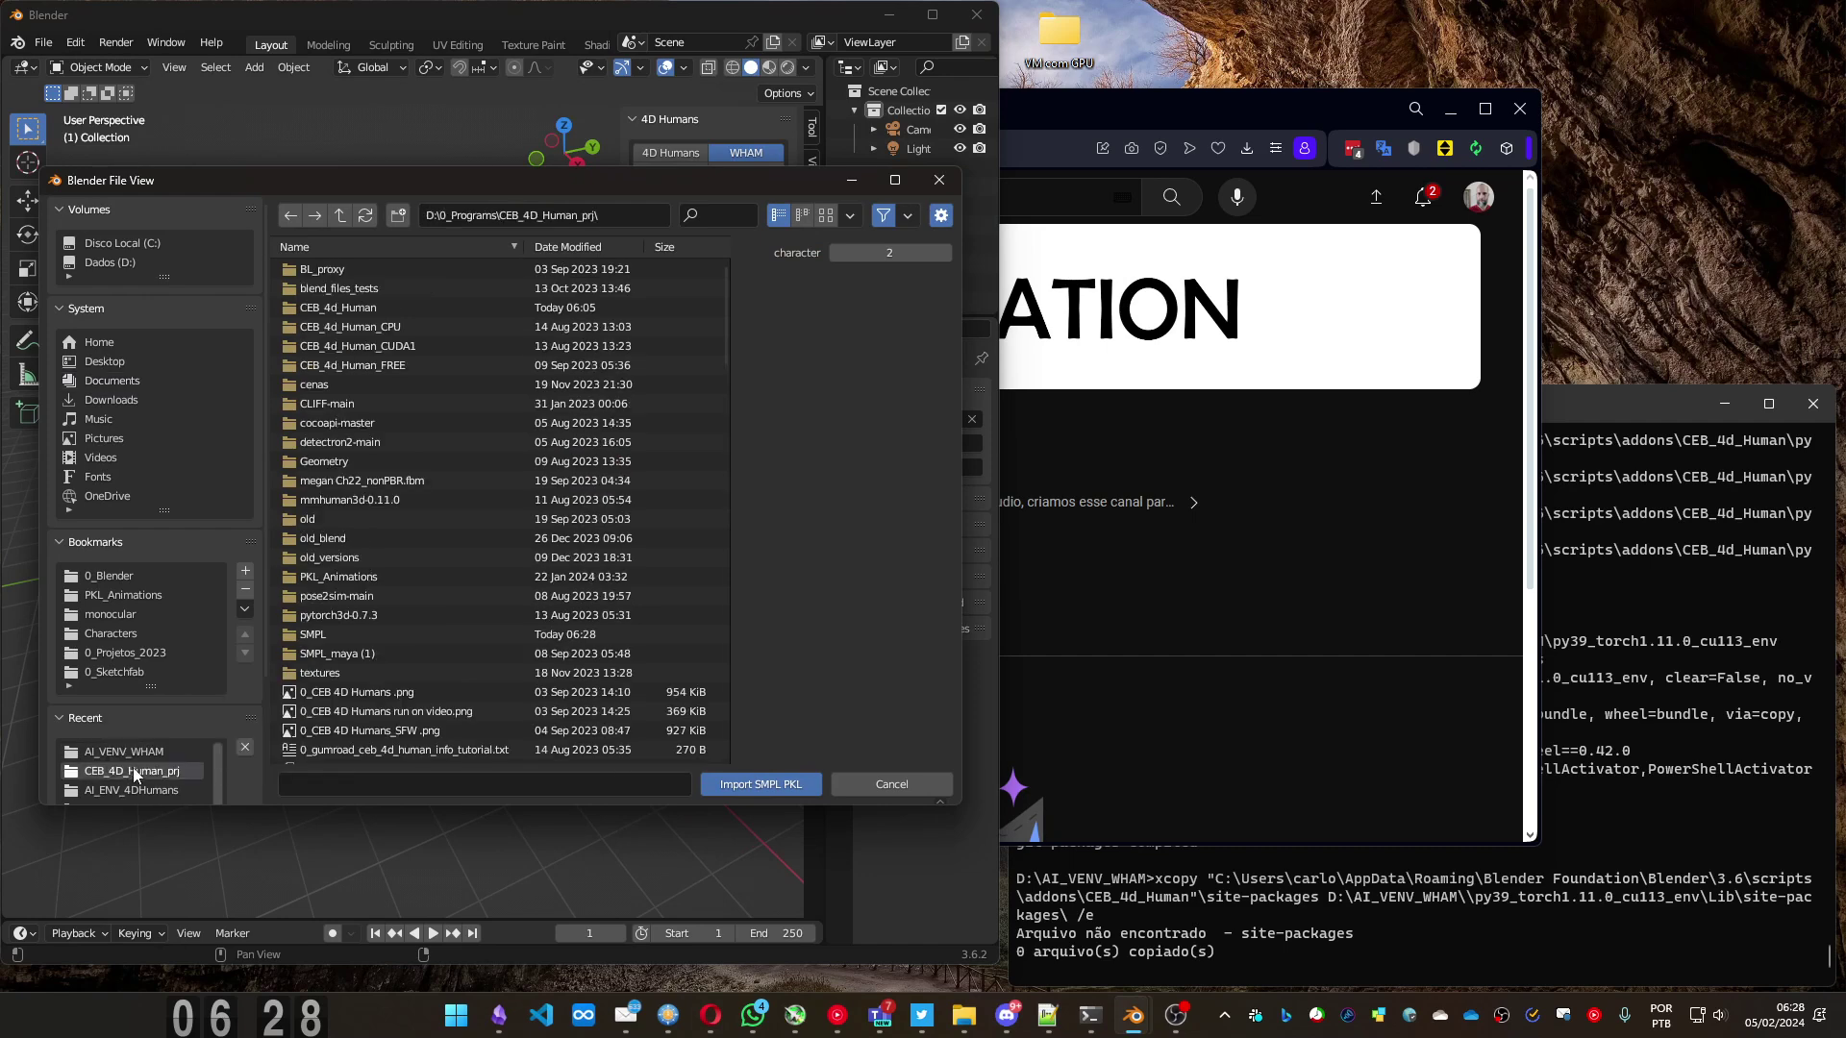
{"action": "left_click", "coordinate": [316, 635]}
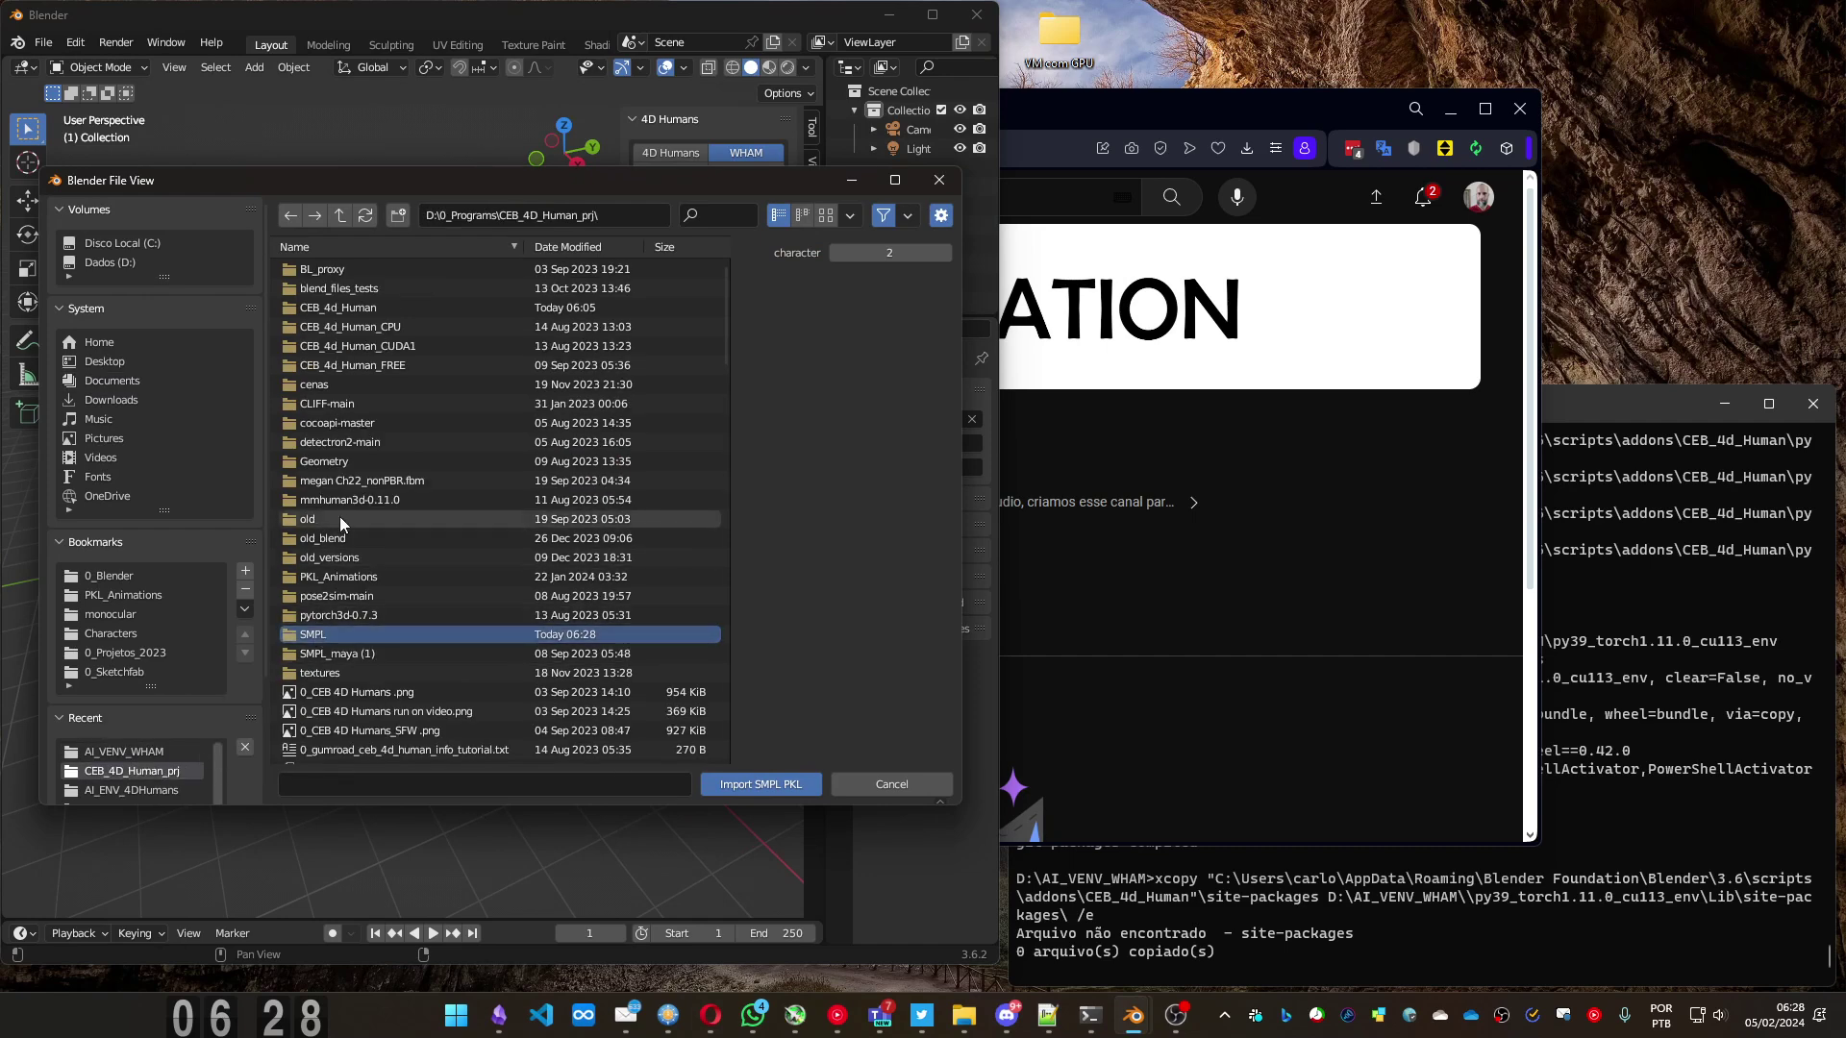
{"action": "double_click", "coordinate": [321, 637]}
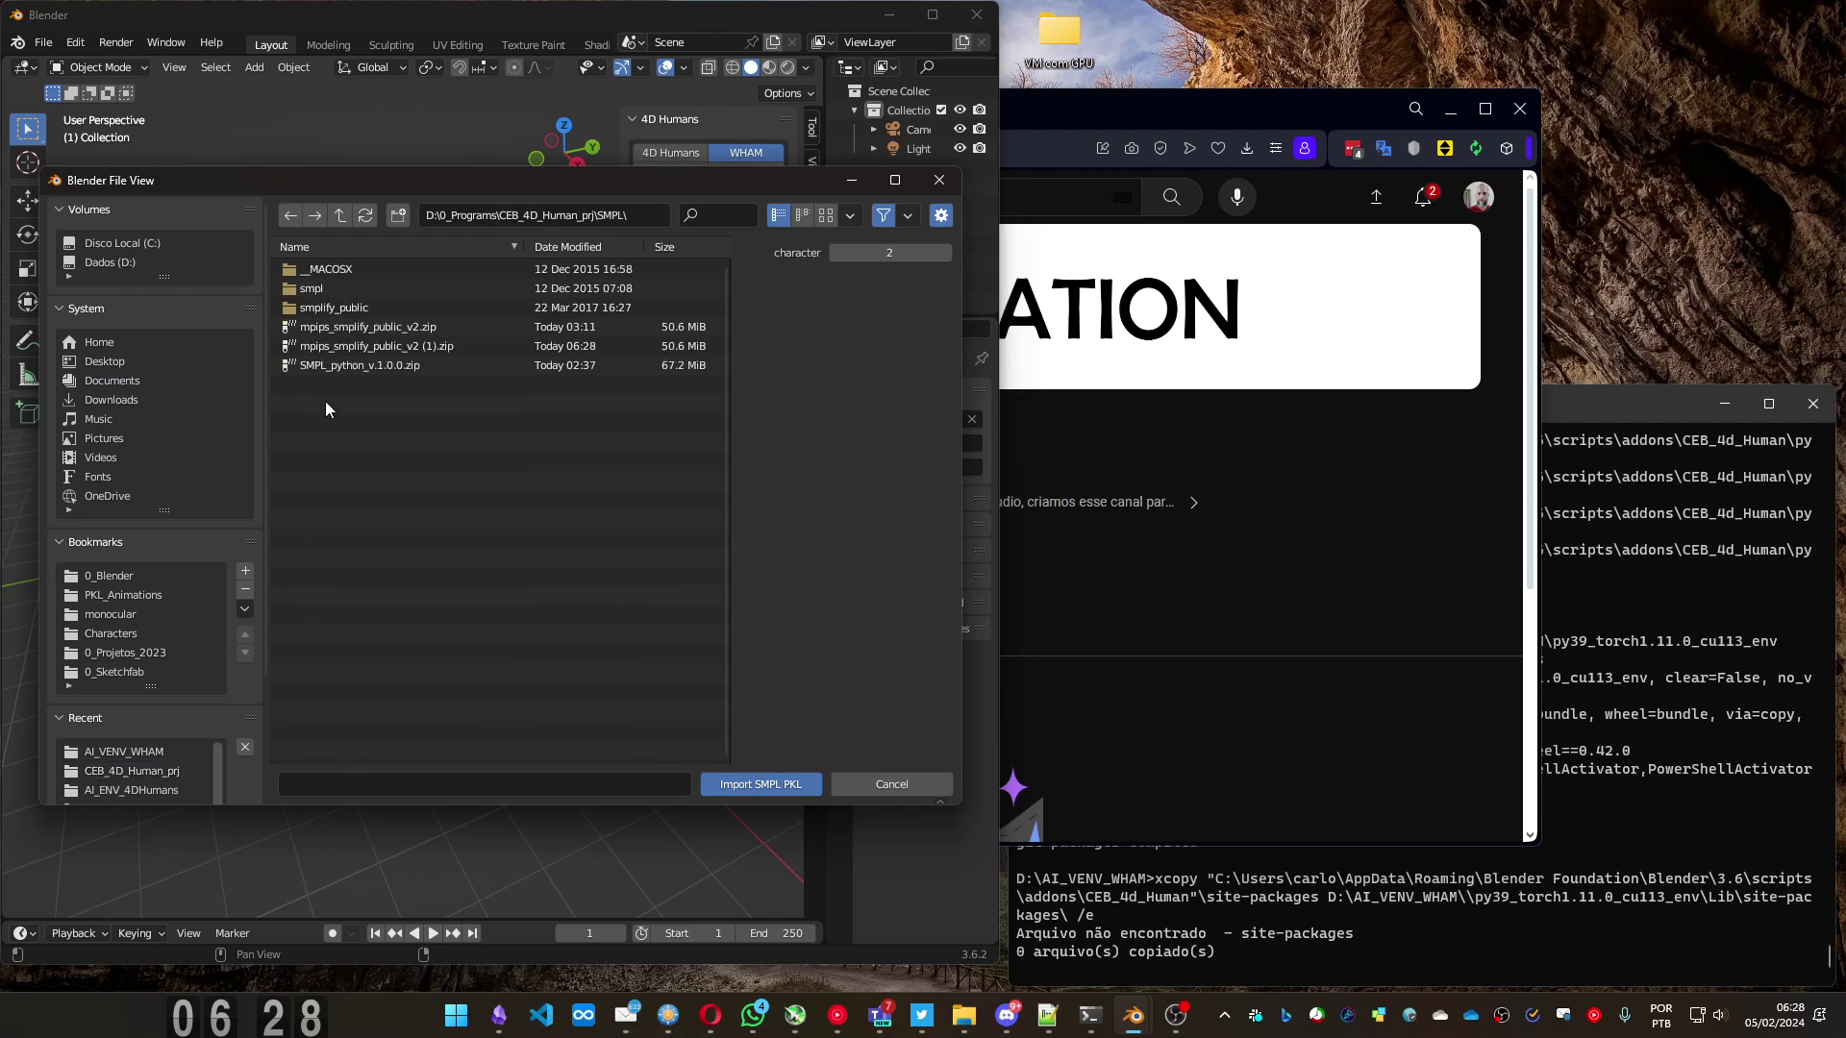
{"action": "double_click", "coordinate": [338, 308]}
{"action": "left_click", "coordinate": [333, 269]}
{"action": "double_click", "coordinate": [333, 269]}
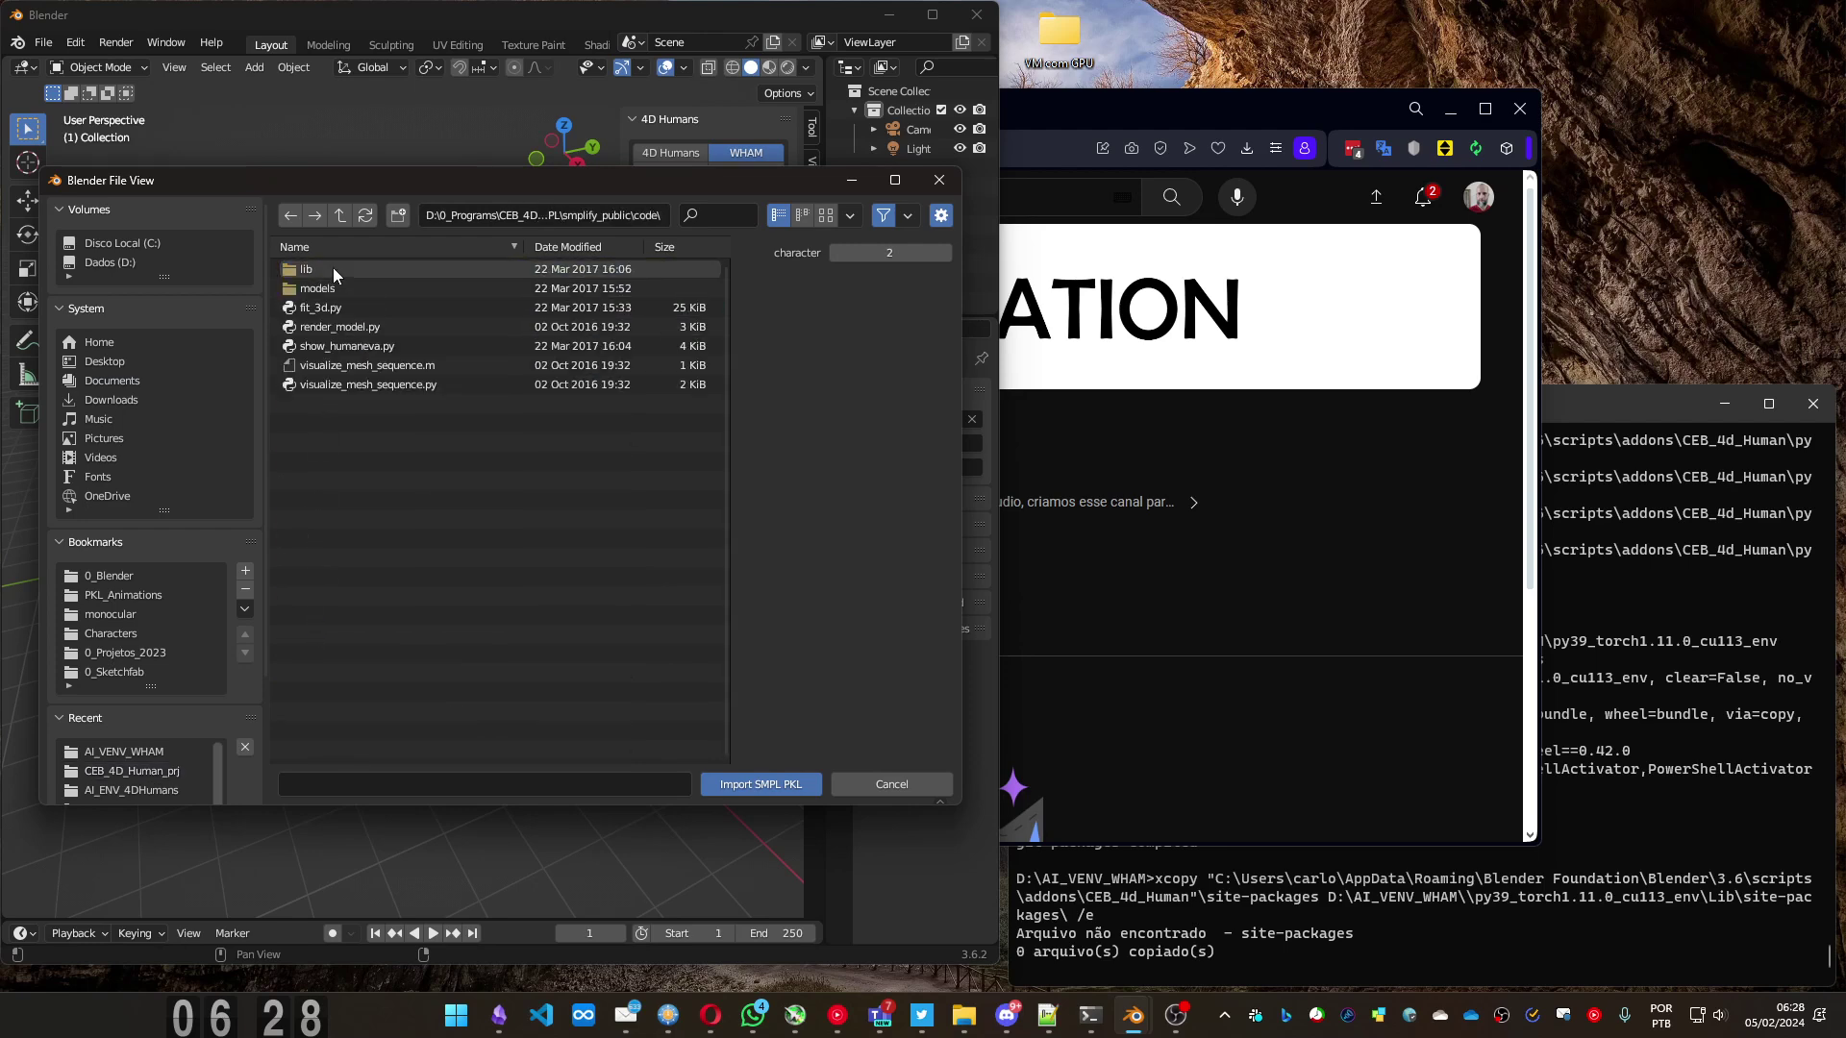
{"action": "double_click", "coordinate": [321, 289]}
{"action": "left_click", "coordinate": [343, 269]}
{"action": "double_click", "coordinate": [344, 269]}
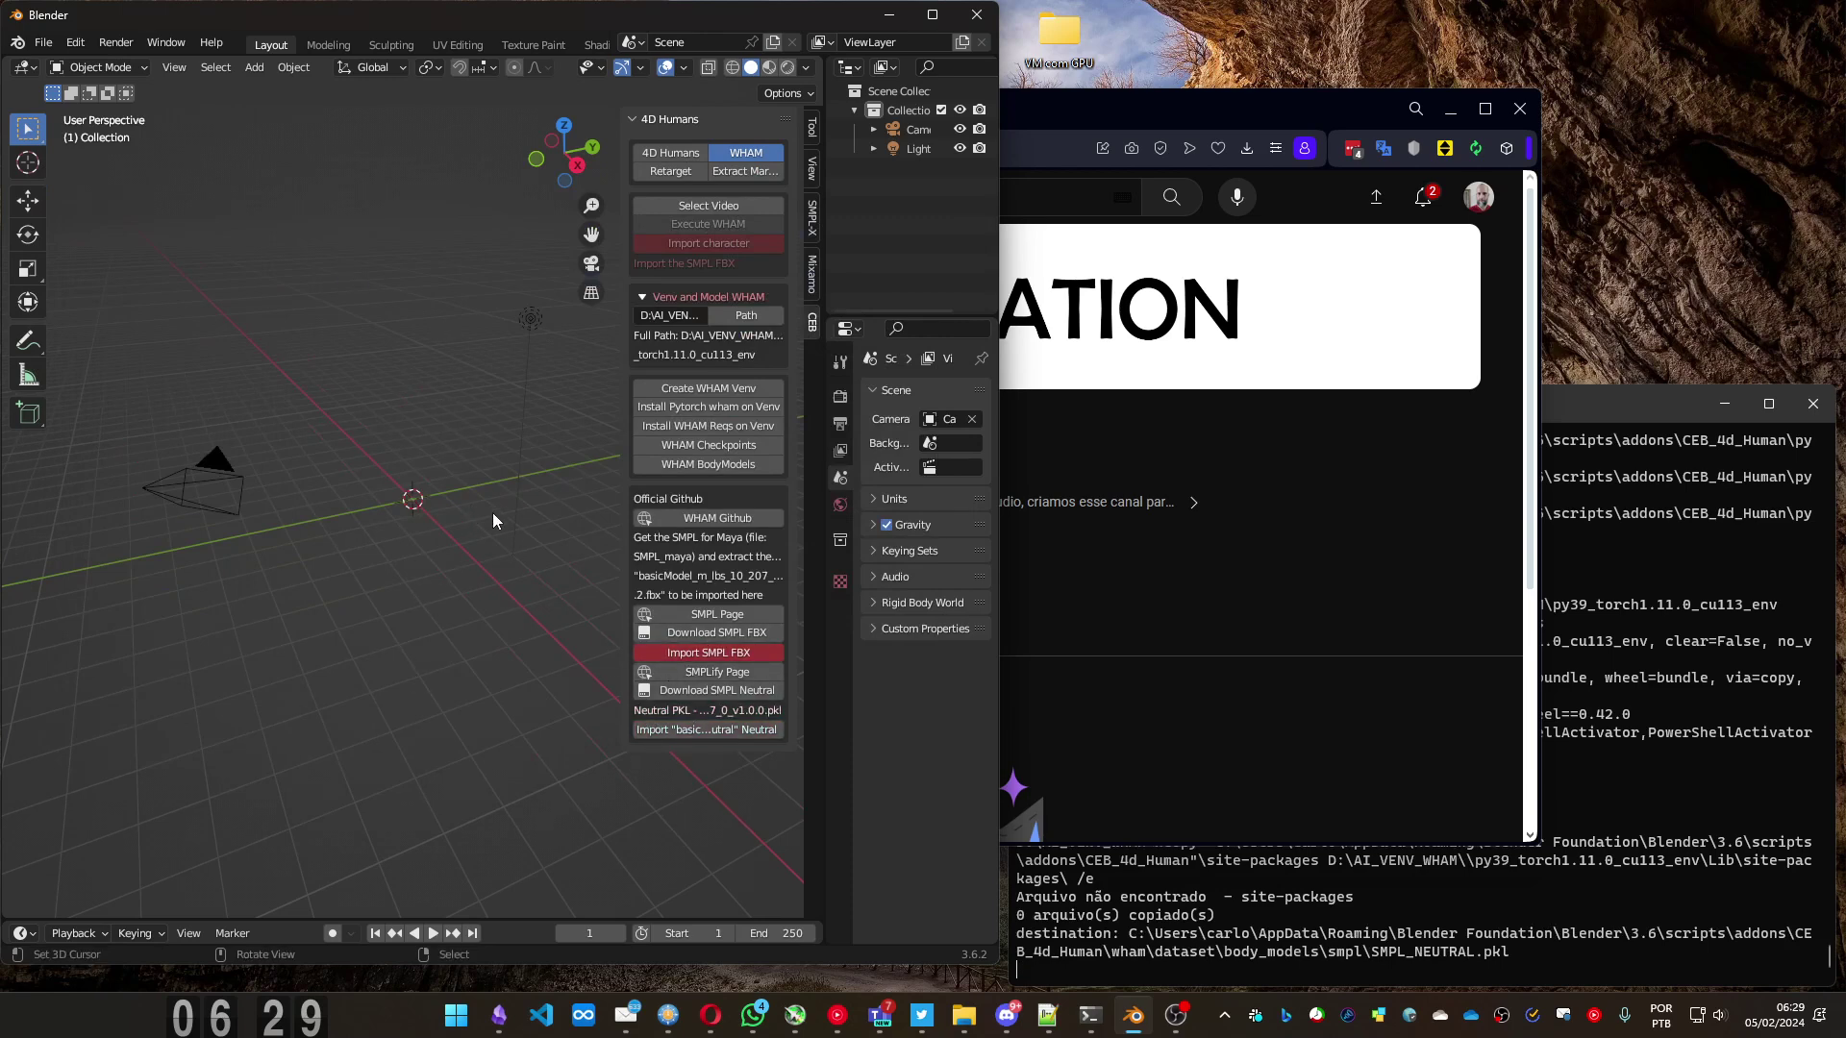
- Download the SMPL FBX model and save SMPL_maya.zip into the SMPL folder
{"action": "left_click", "coordinate": [713, 636]}
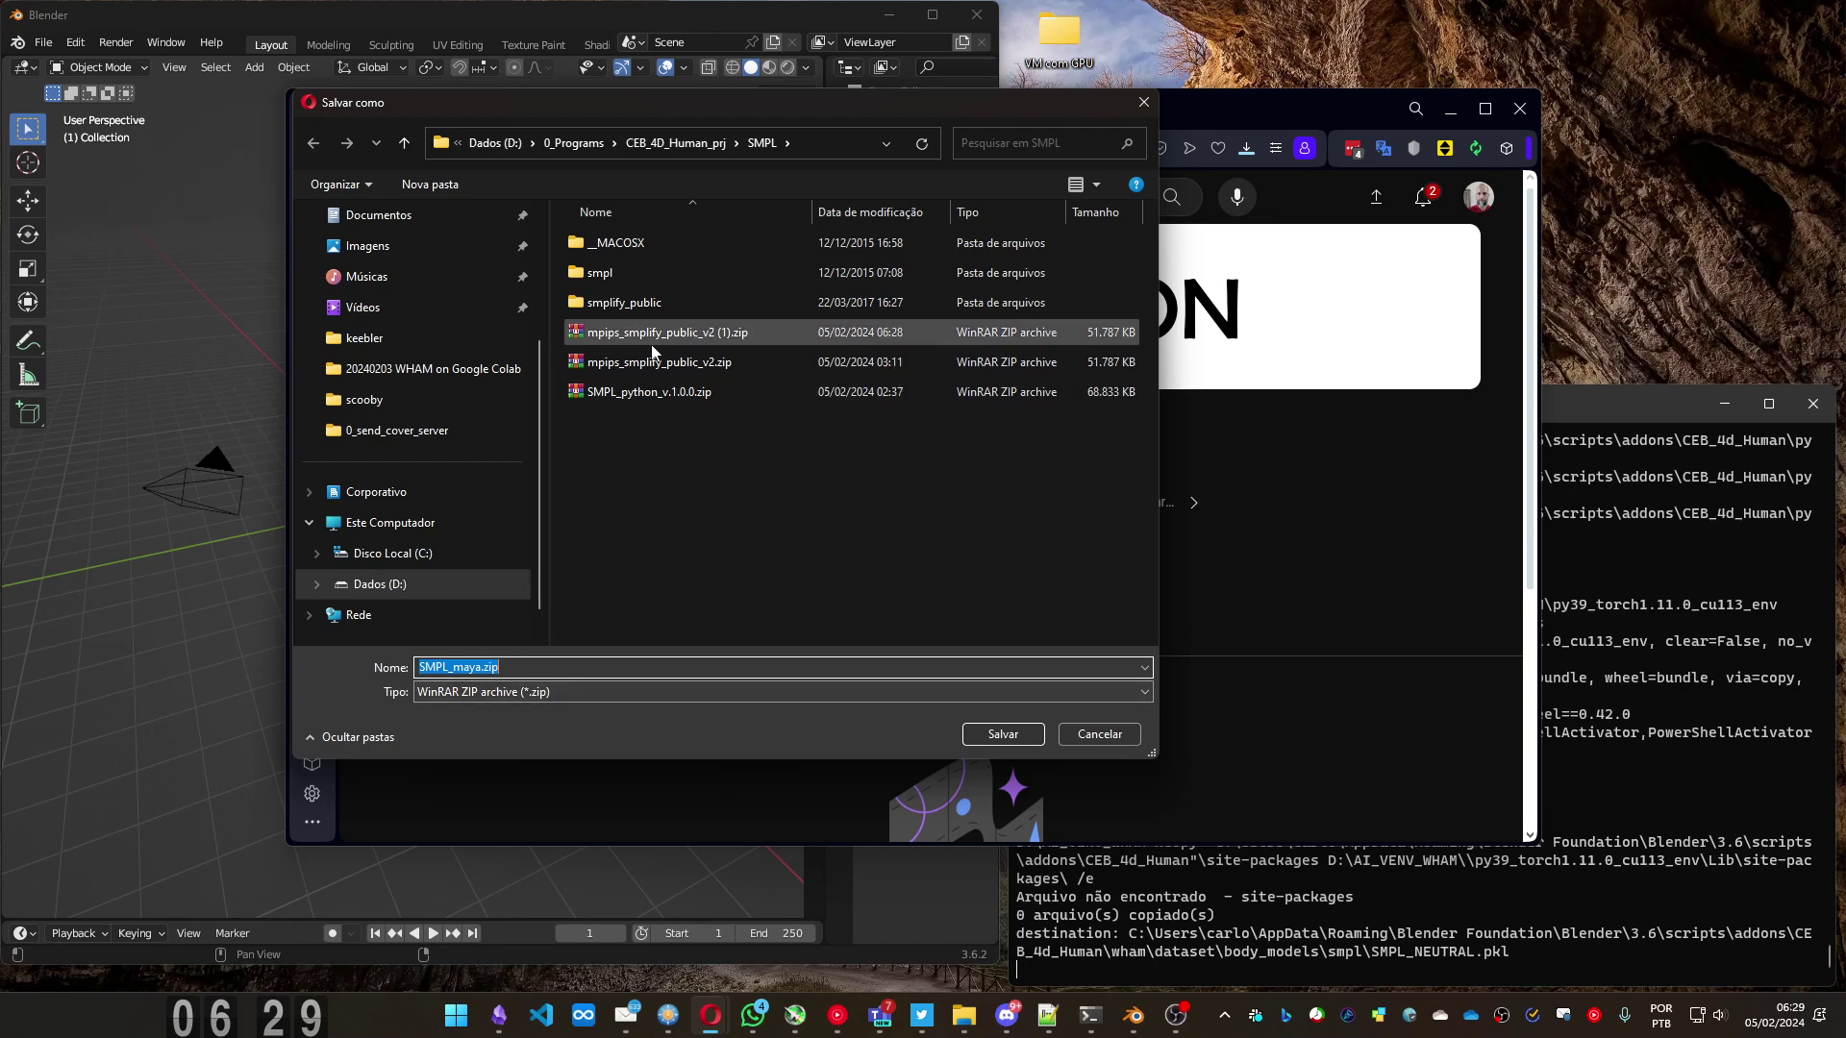
{"action": "left_click", "coordinate": [977, 733]}
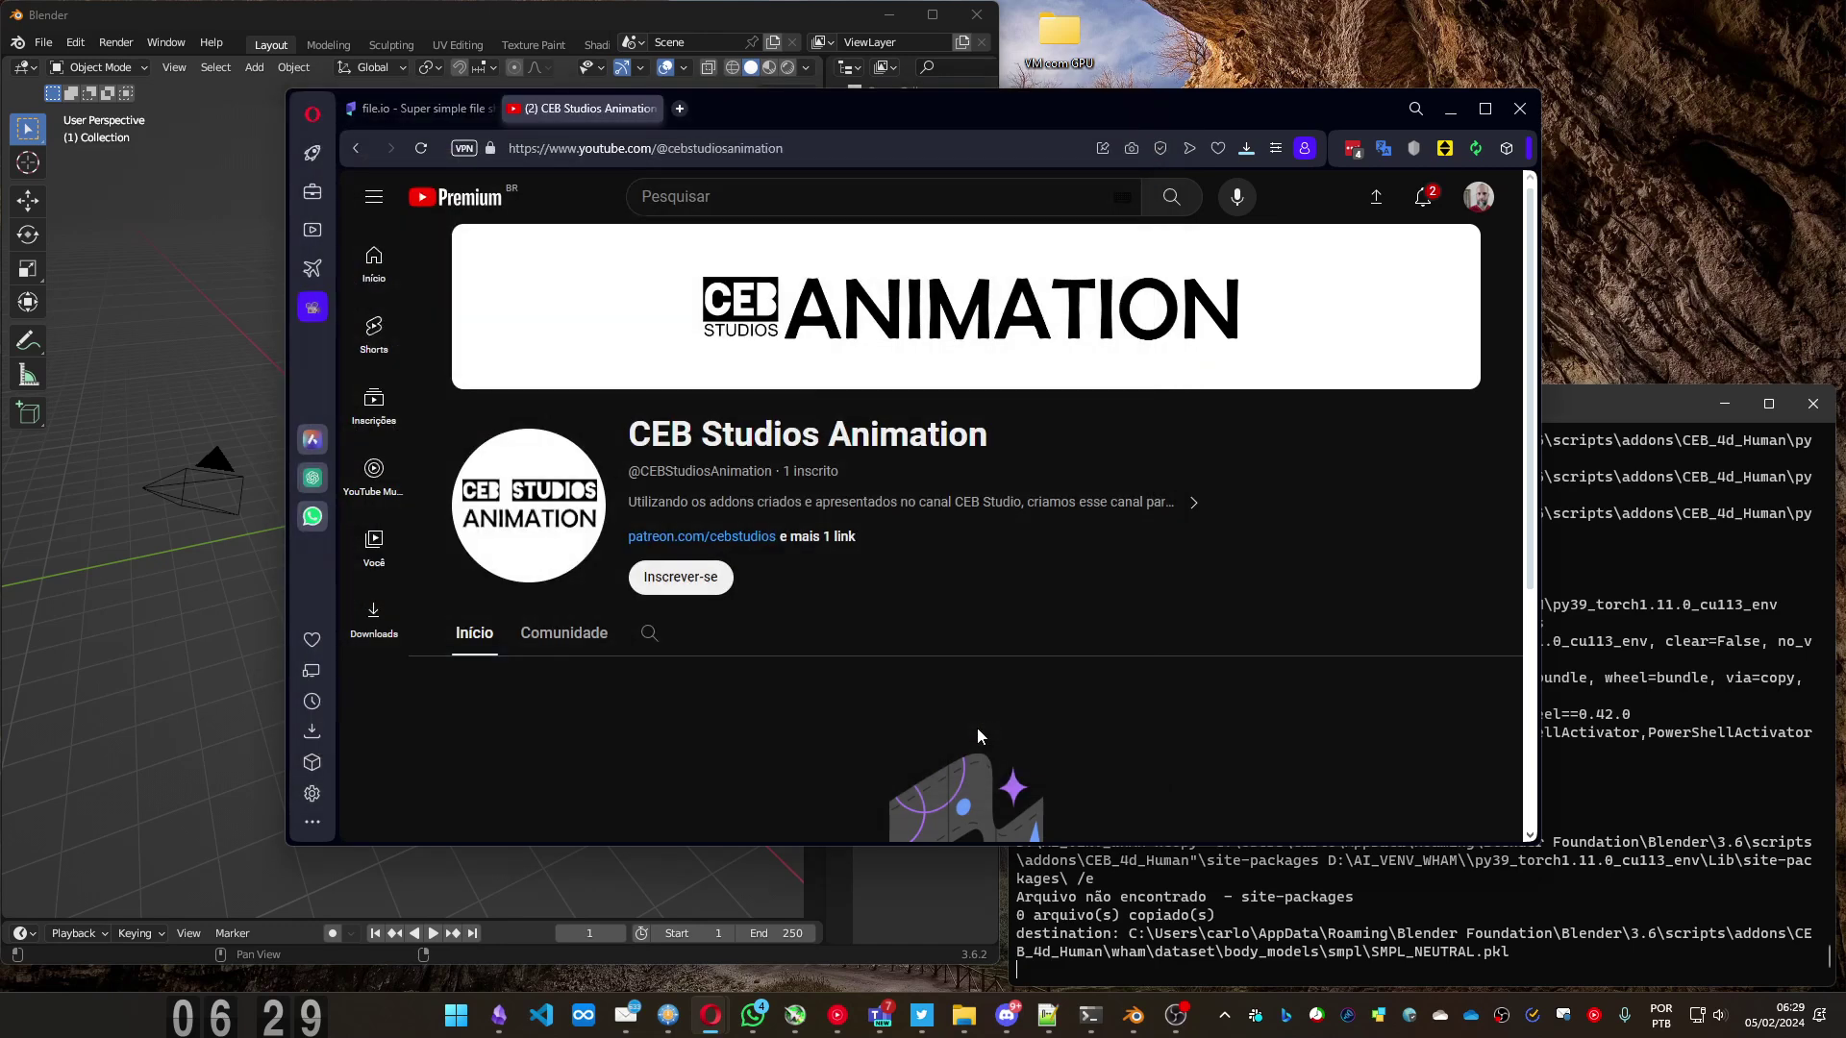
- Extract basicModel_m_lbs_10_207_0_v1.0.2.fbx from SMPL_maya.zip's SMPL_maya folder into the project folder
{"action": "left_click", "coordinate": [1027, 224]}
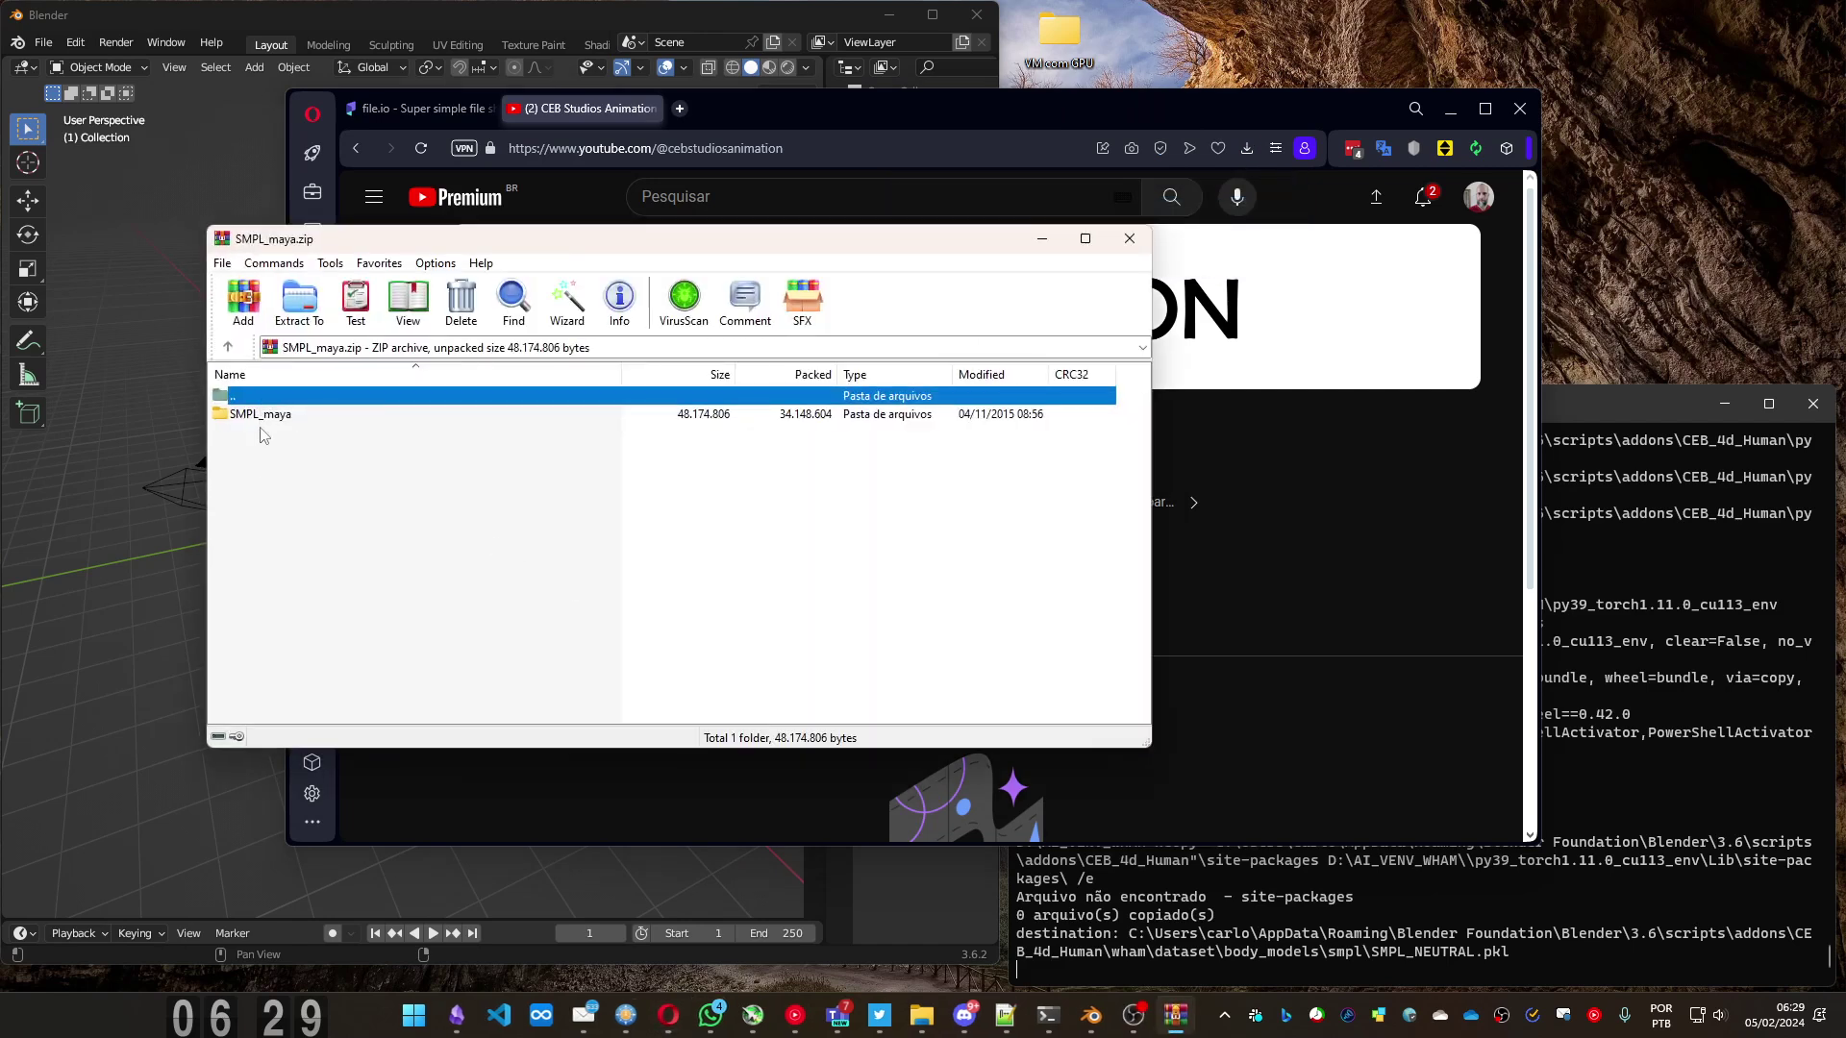
{"action": "double_click", "coordinate": [263, 415]}
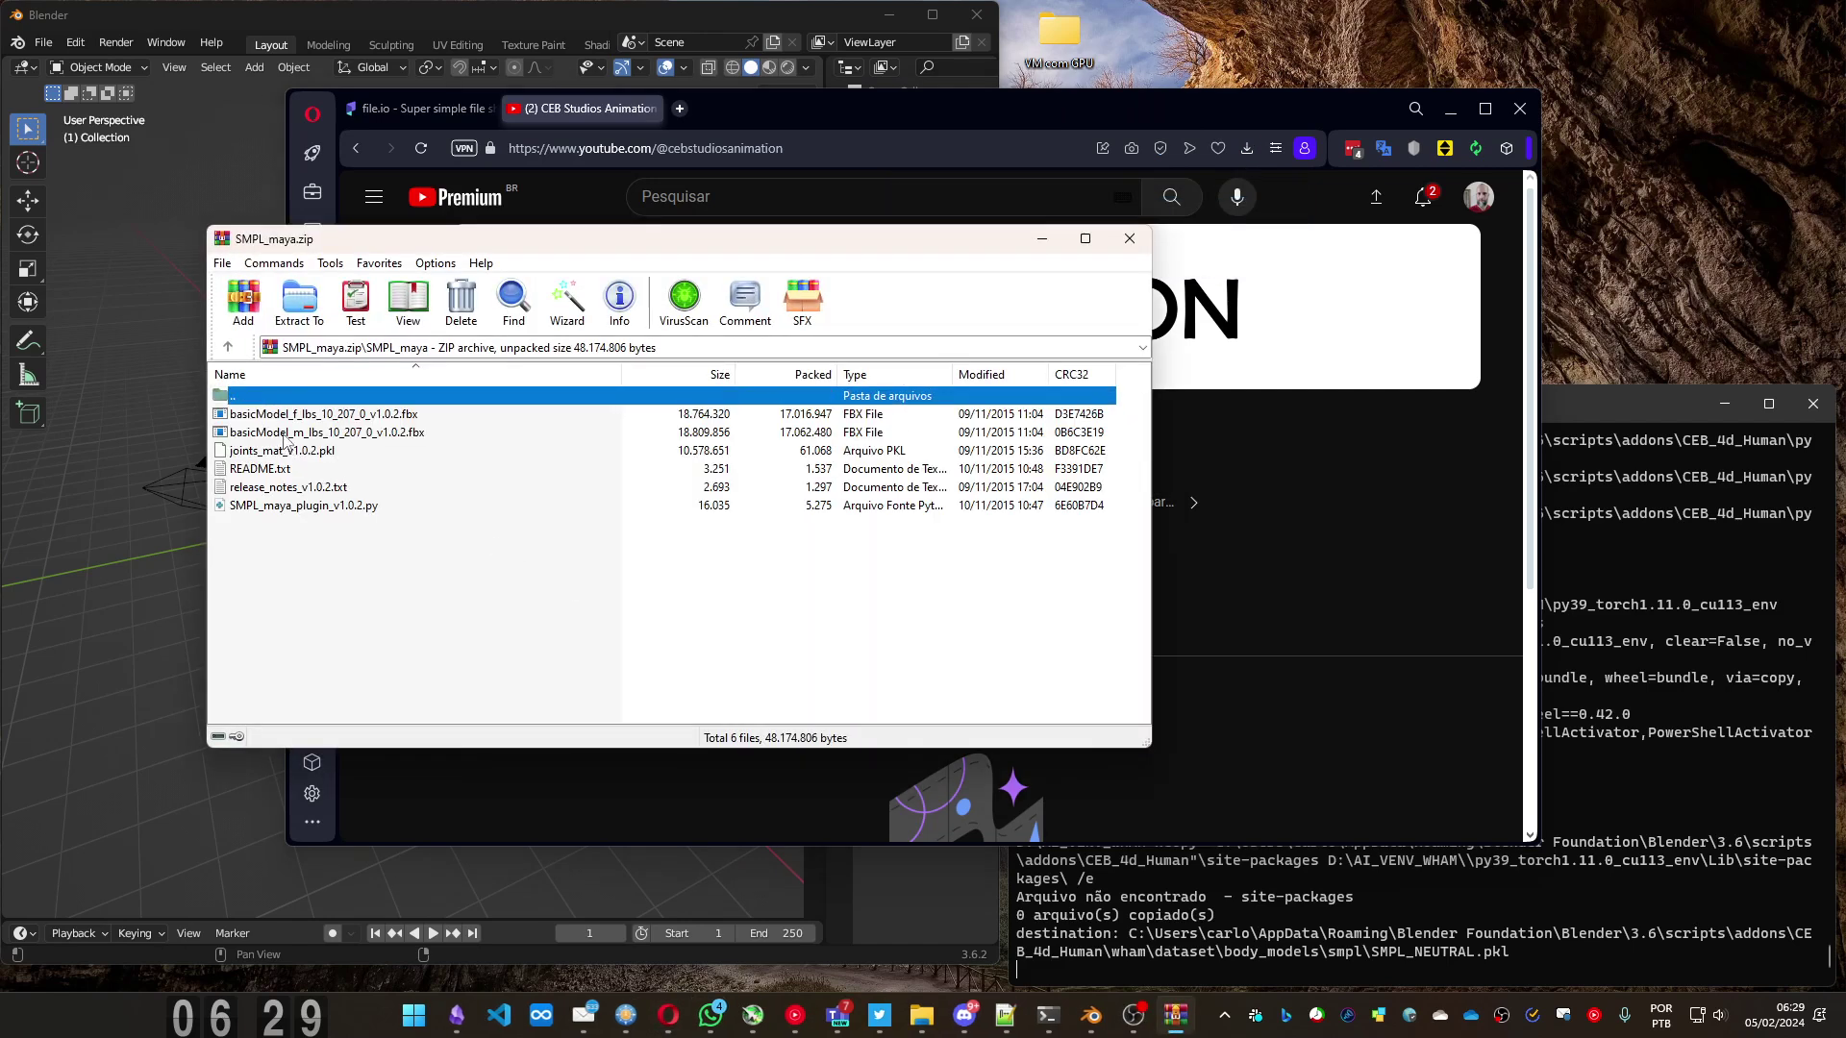
{"action": "left_click", "coordinate": [288, 434]}
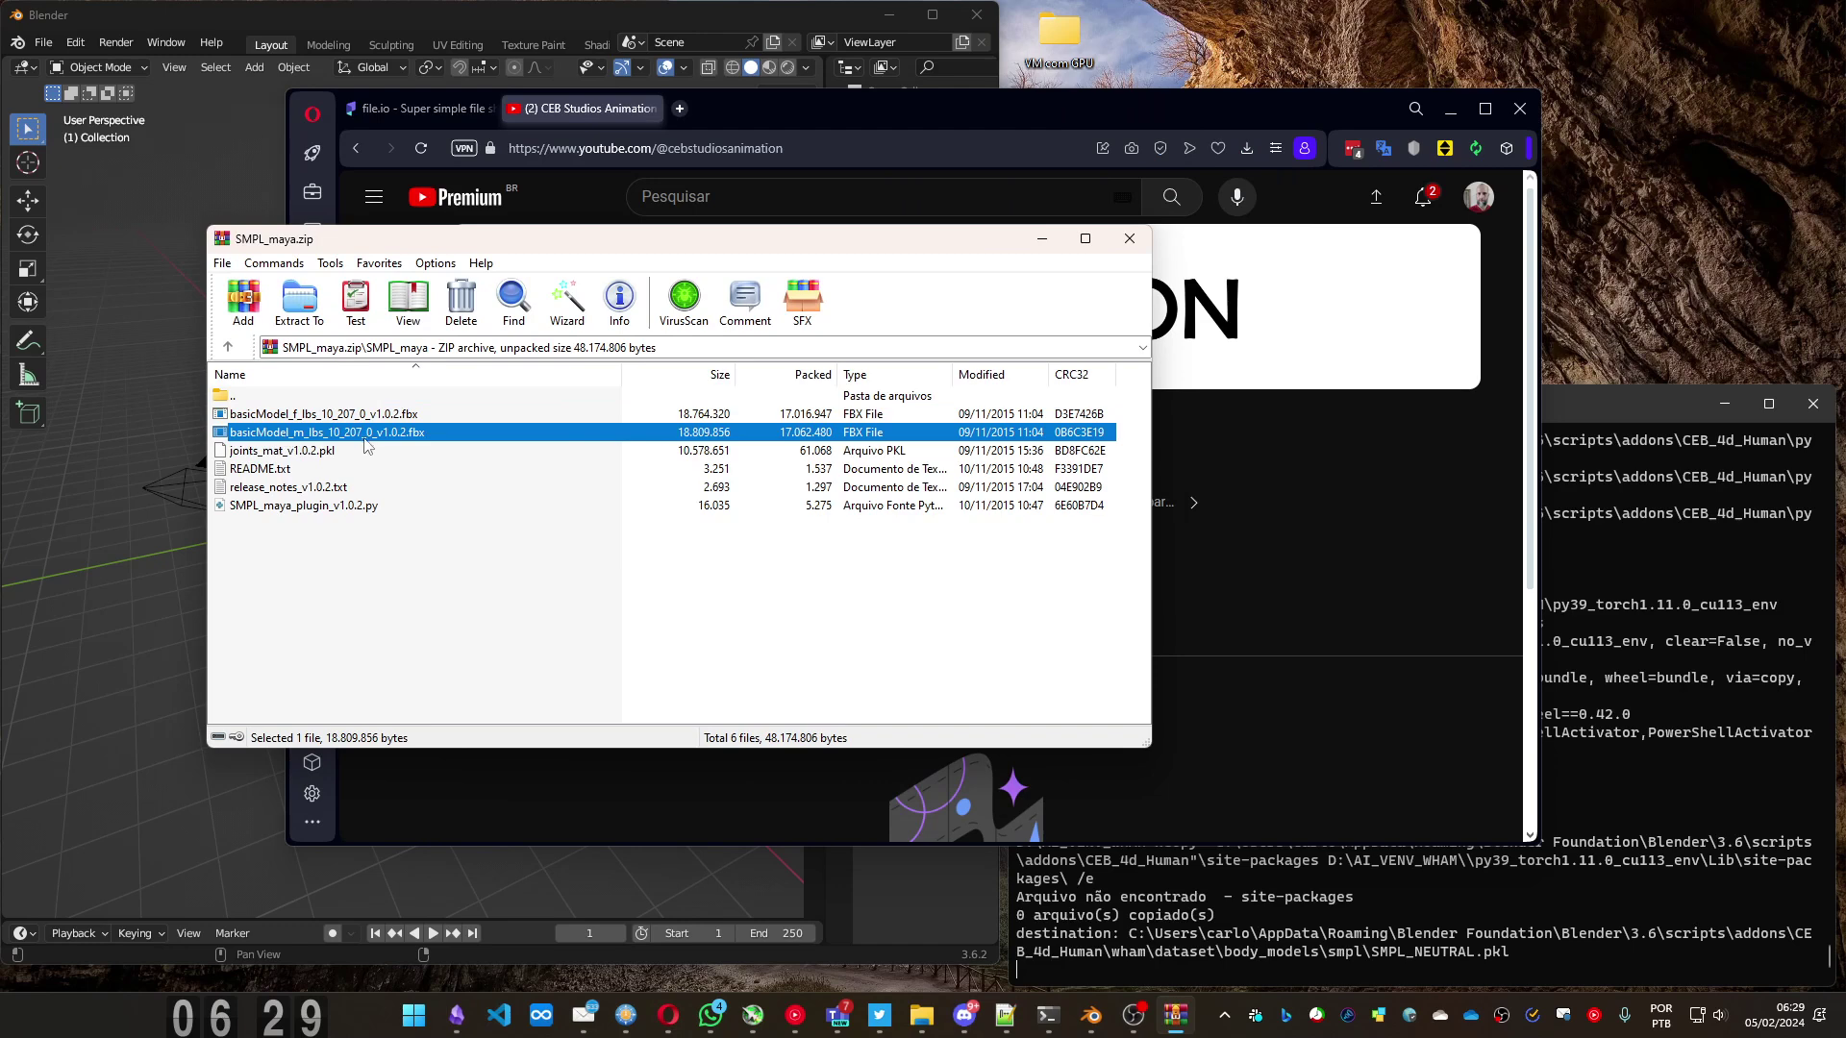
{"action": "left_click", "coordinate": [626, 1015]}
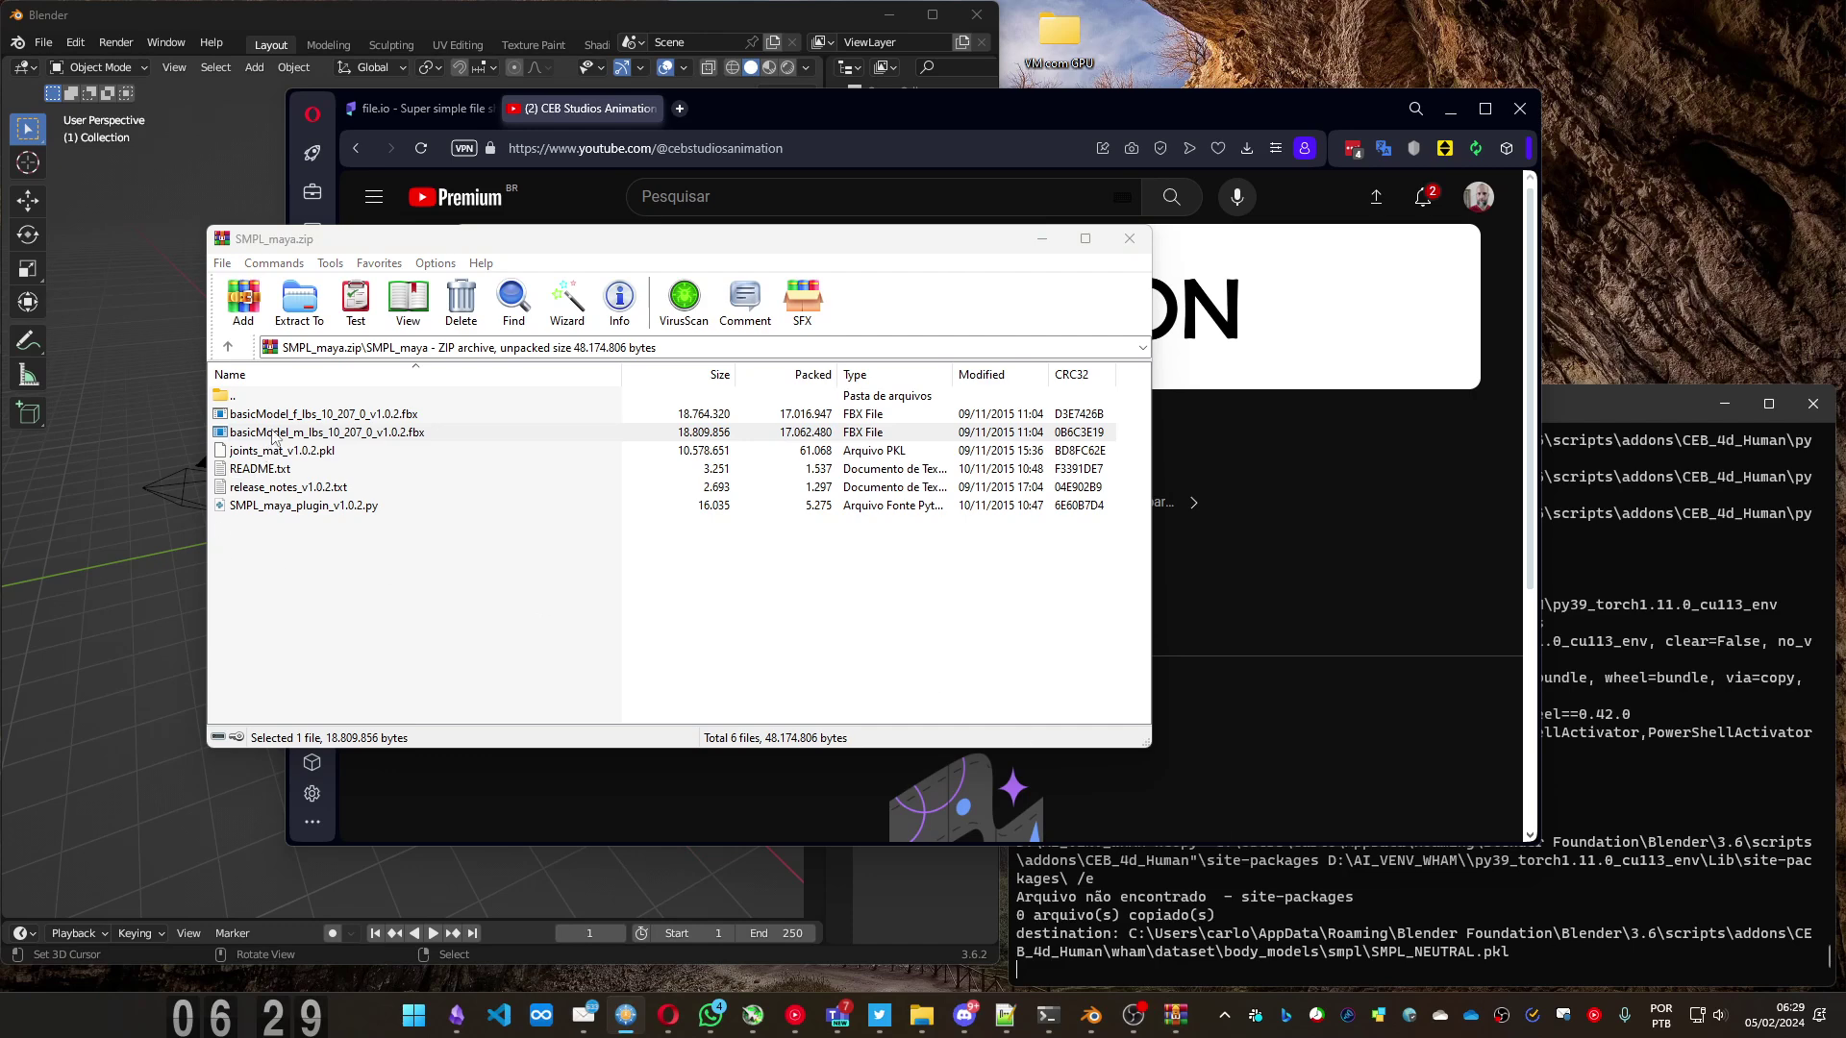
{"action": "left_click_drag", "start_coordinate": [276, 434], "coordinate": [1514, 567]}
- Import basicModel_m_lbs_10_207_0_v1.0.2.fbx from CEB_4D_Human_prj\SMPL into the 4D Humans add-on
{"action": "left_click", "coordinate": [108, 283]}
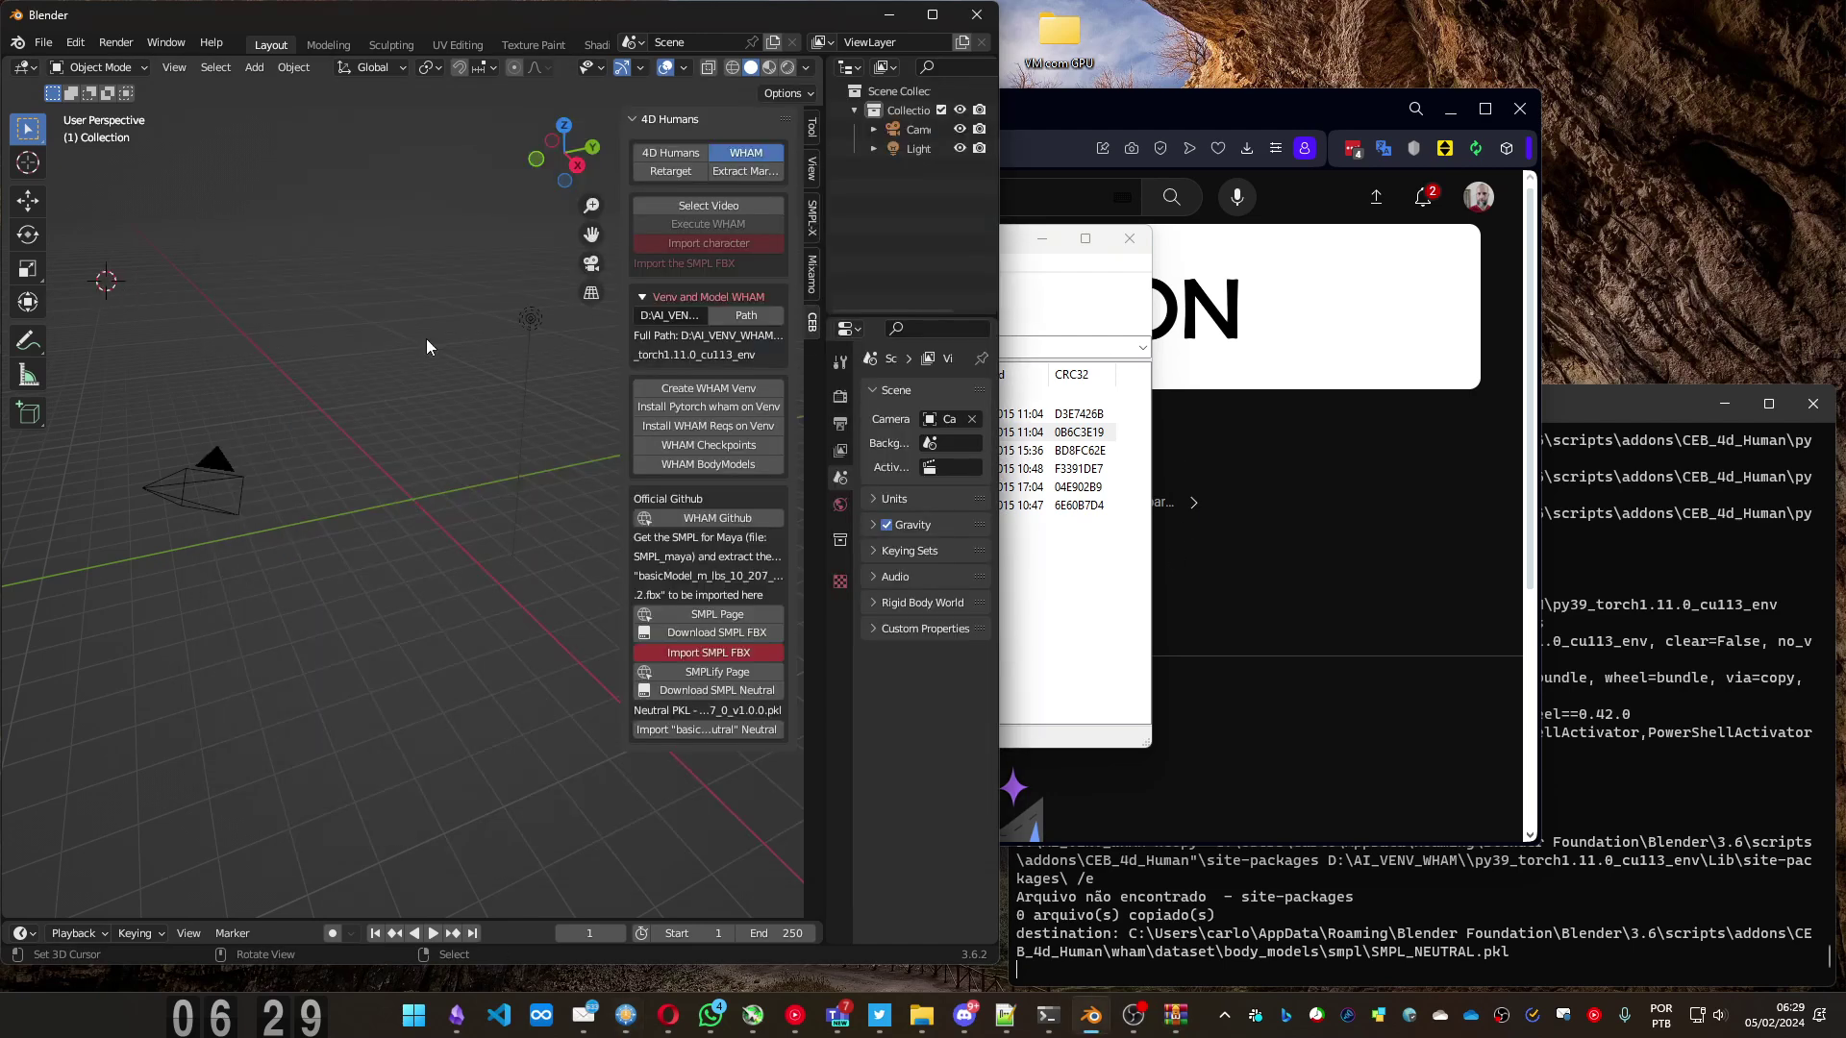
{"action": "left_click", "coordinate": [700, 652]}
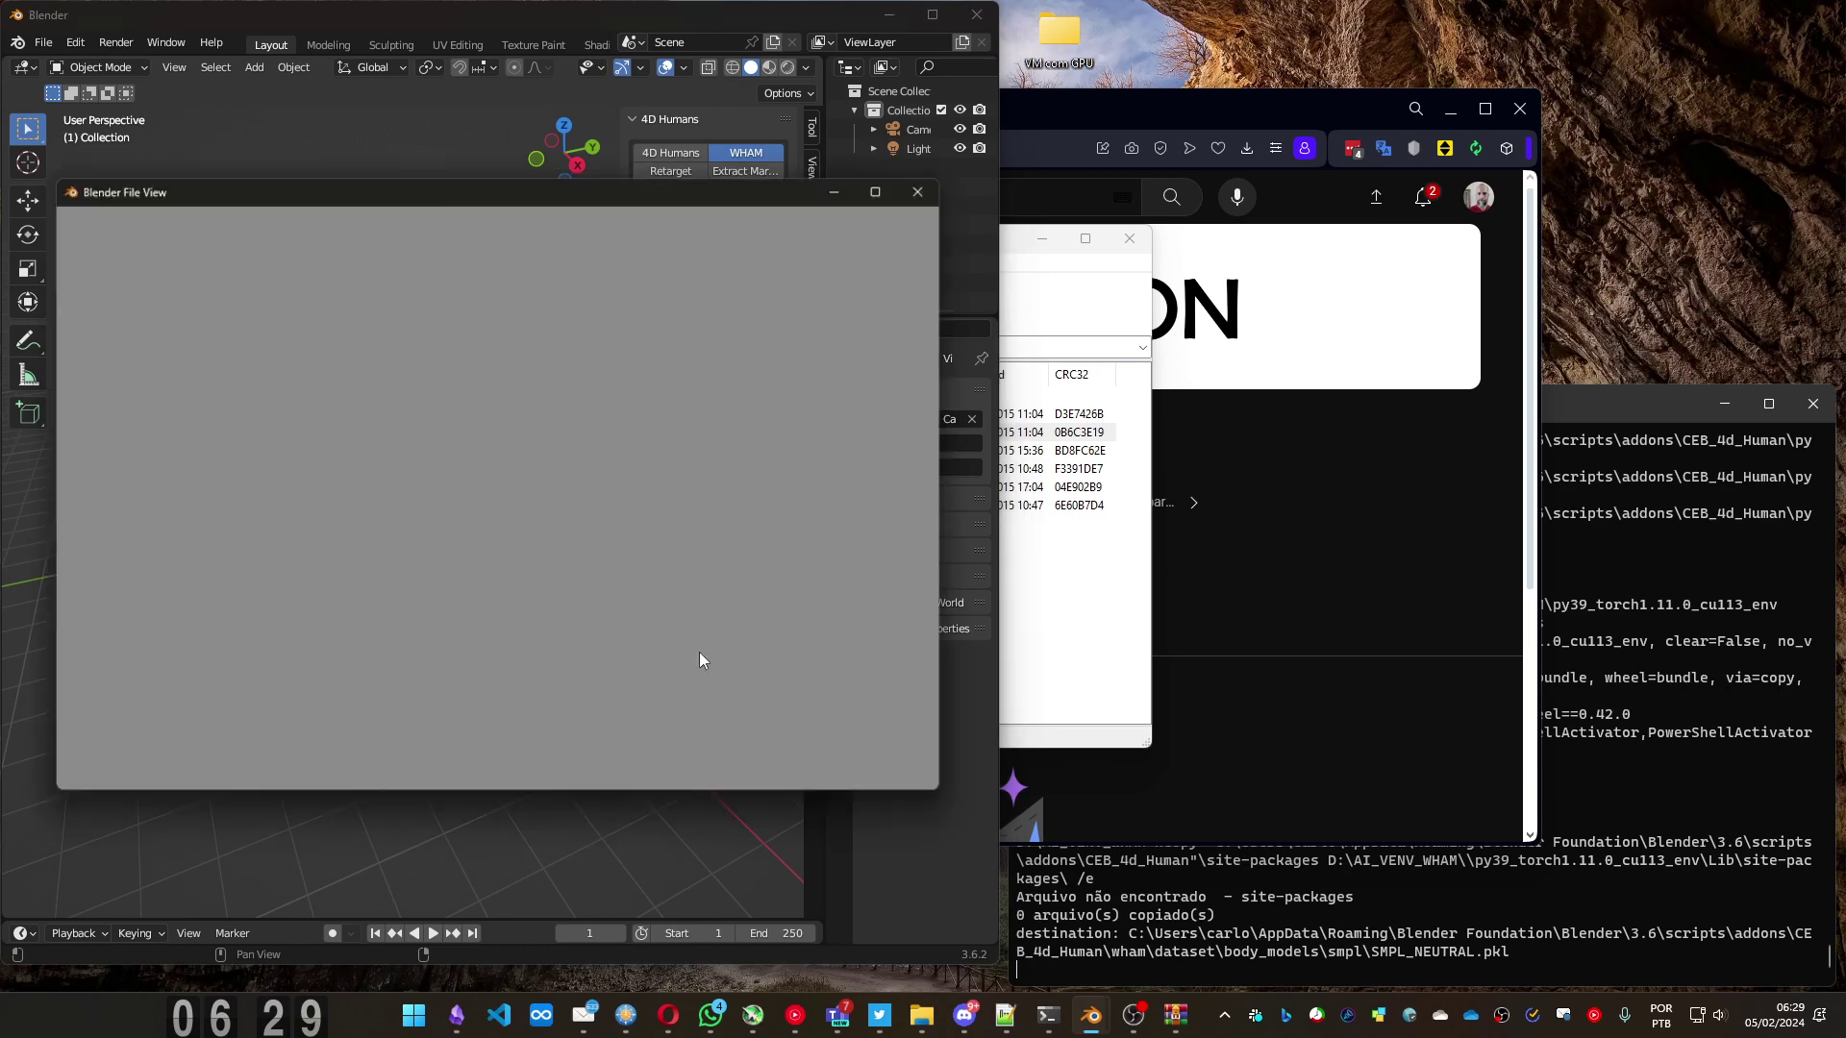
{"action": "left_click", "coordinate": [136, 750]}
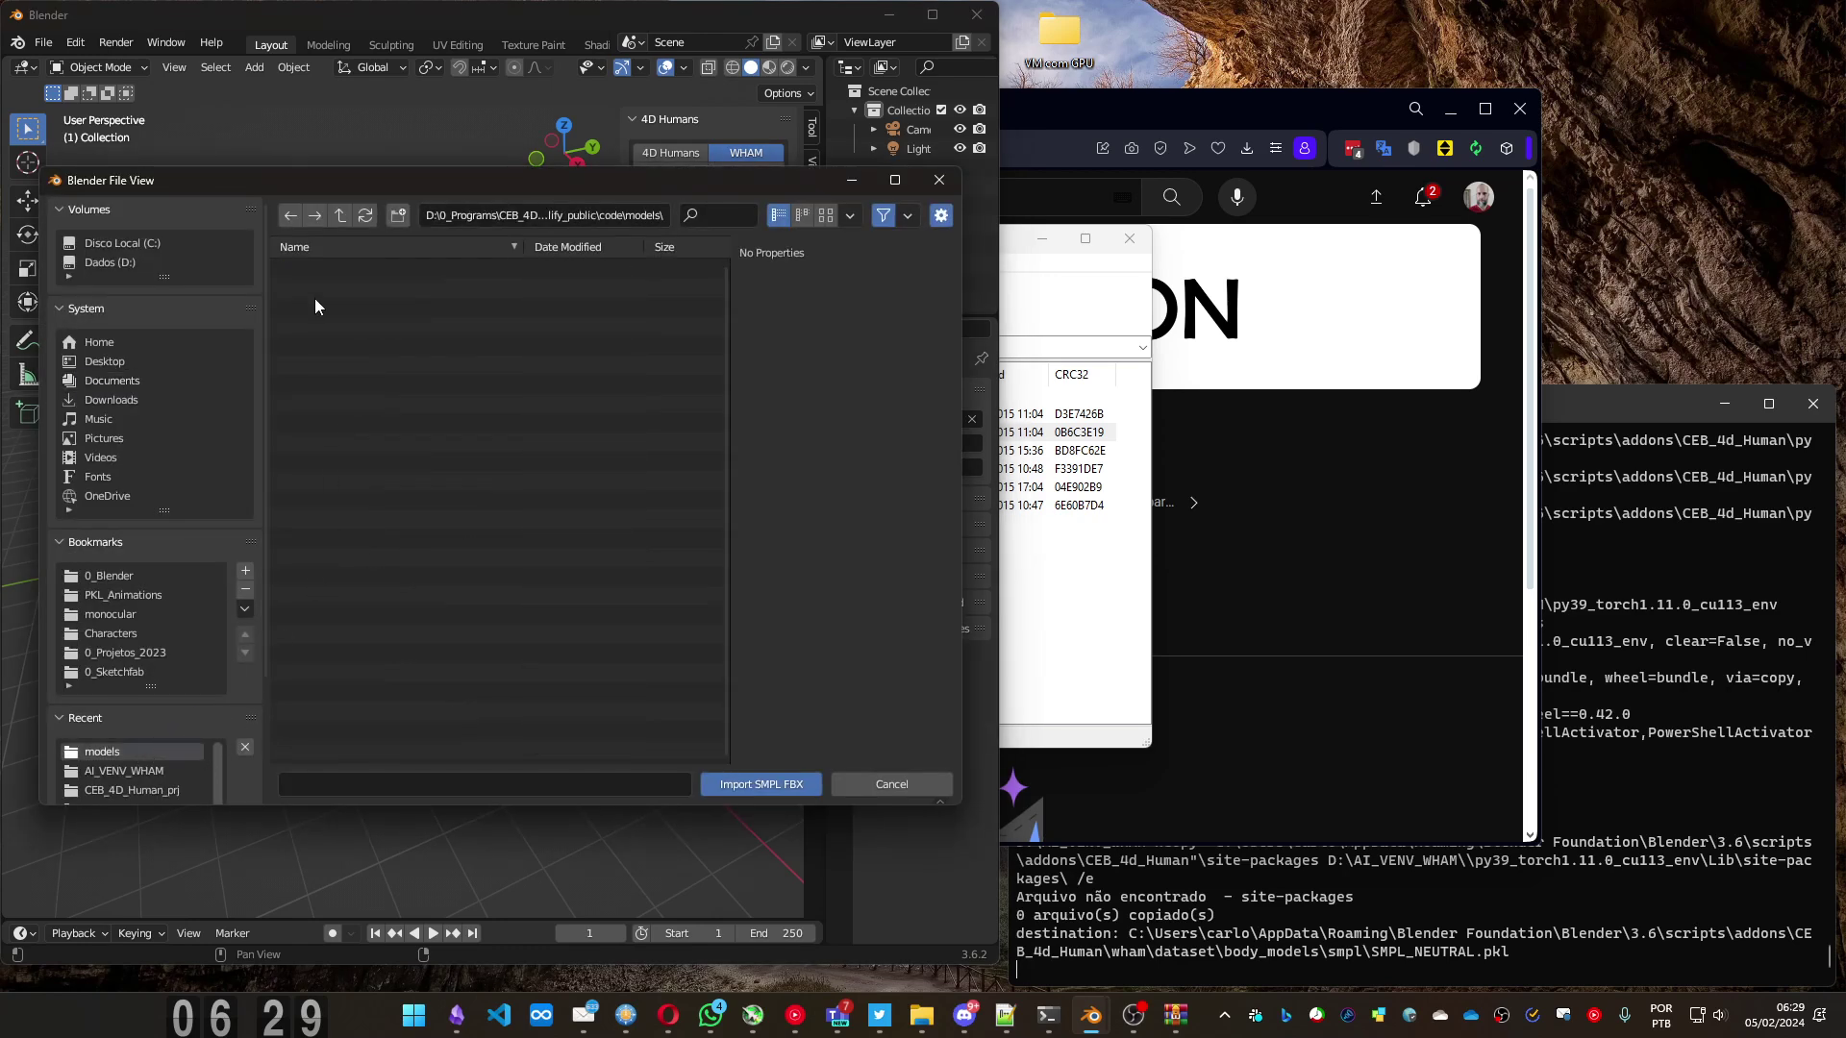
{"action": "left_click", "coordinate": [341, 214]}
{"action": "left_click", "coordinate": [342, 213]}
{"action": "left_click", "coordinate": [343, 212]}
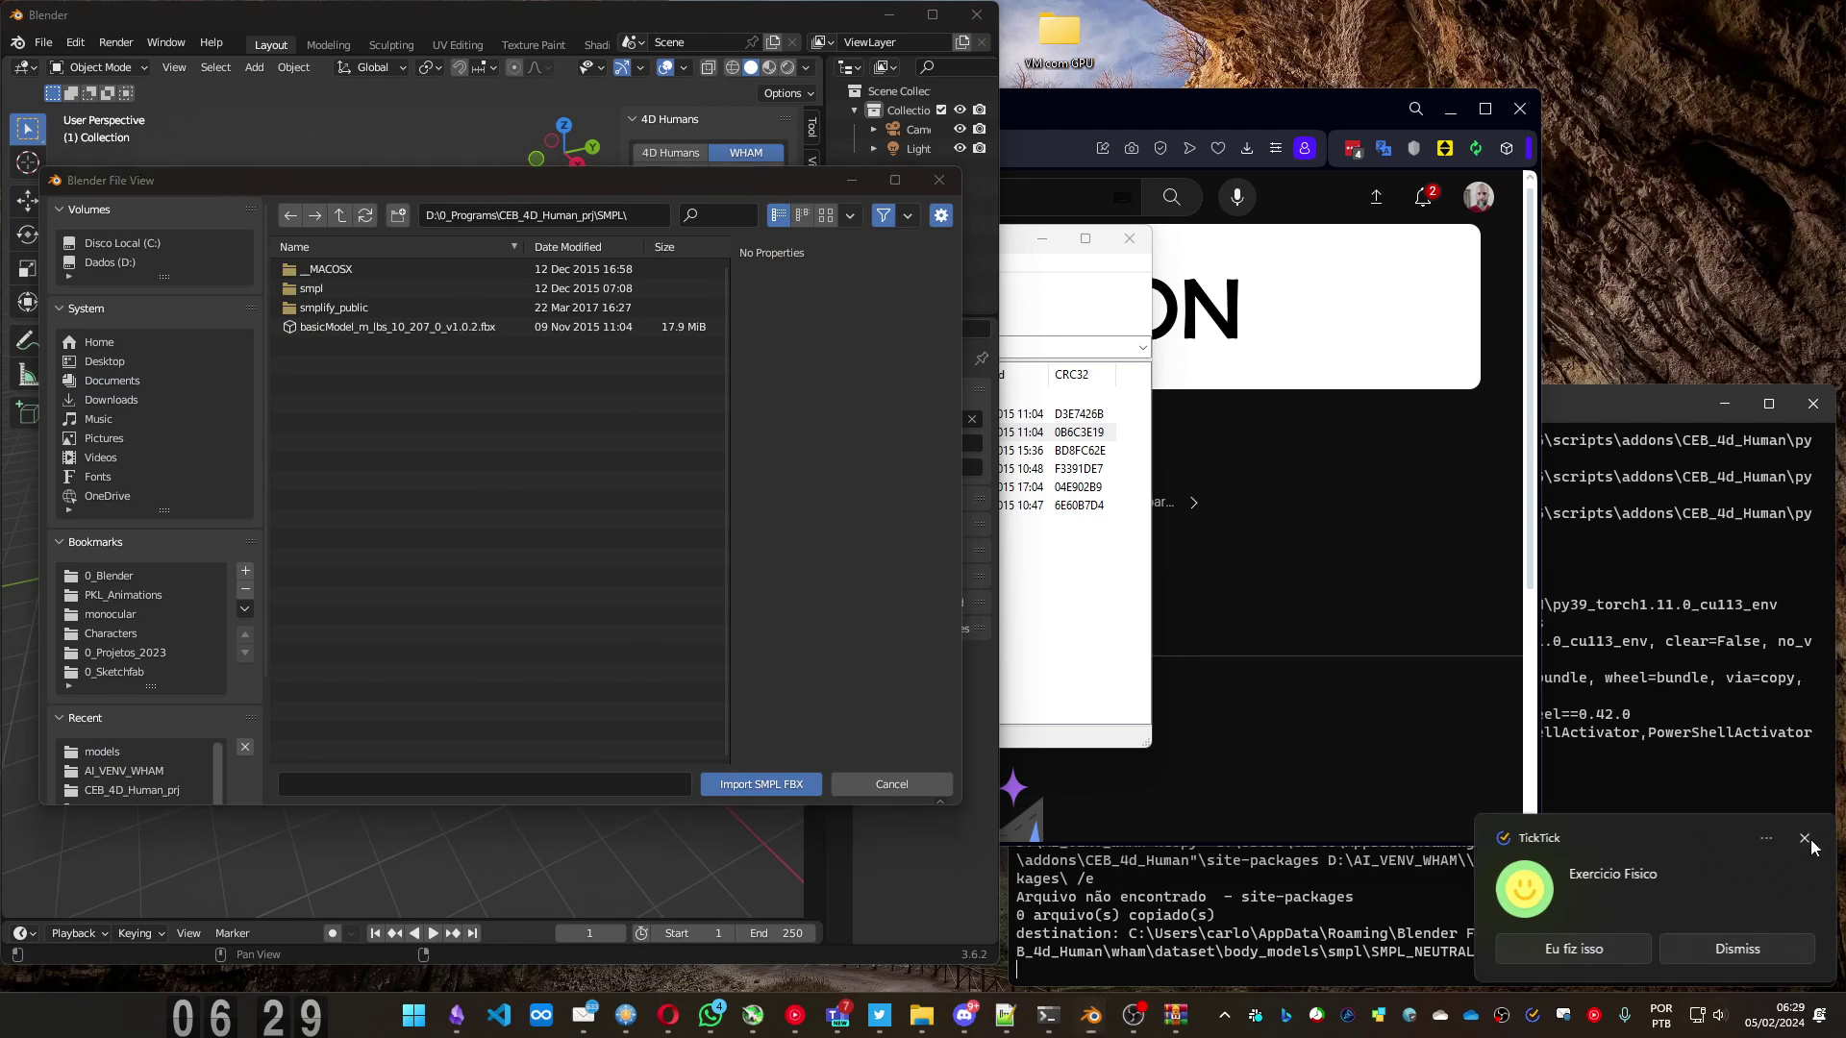
{"action": "left_click", "coordinate": [371, 326]}
{"action": "left_click", "coordinate": [736, 784]}
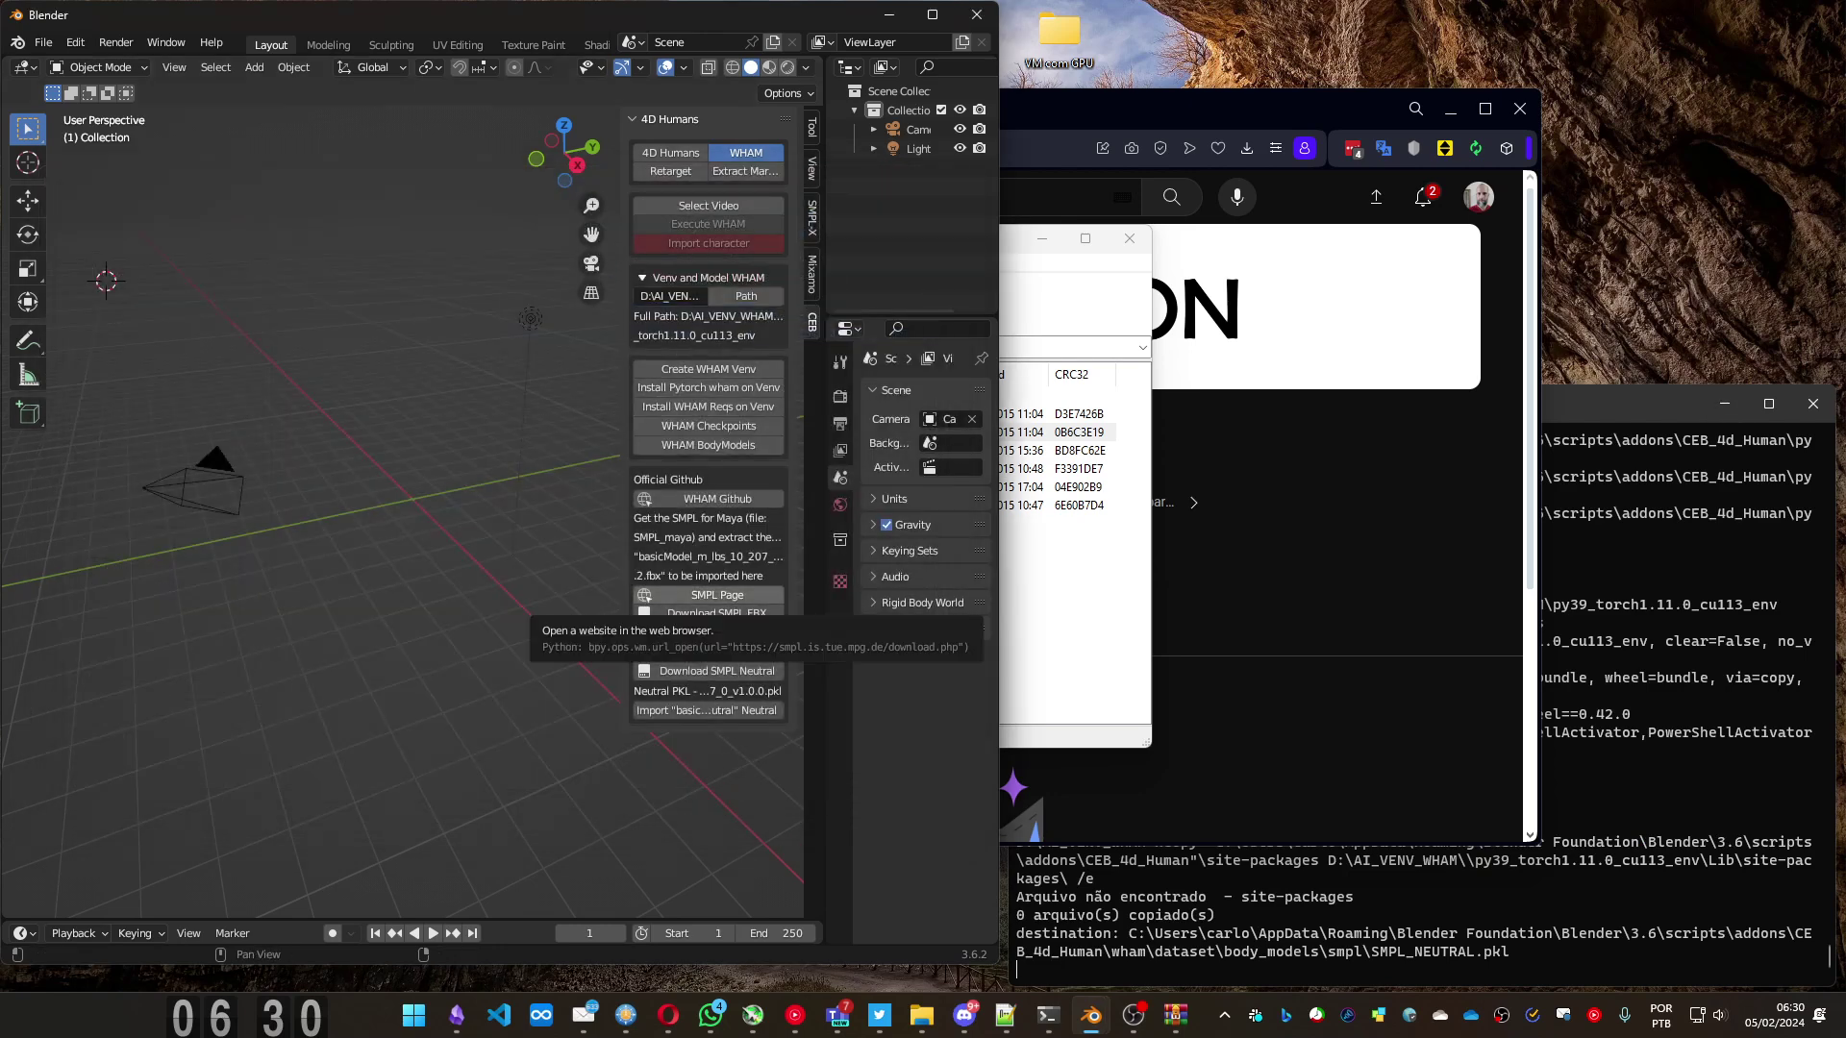
- Choose go_60fps_6045-6252.mp4 from the monocular folder as the WHAM input video
{"action": "left_click", "coordinate": [711, 595]}
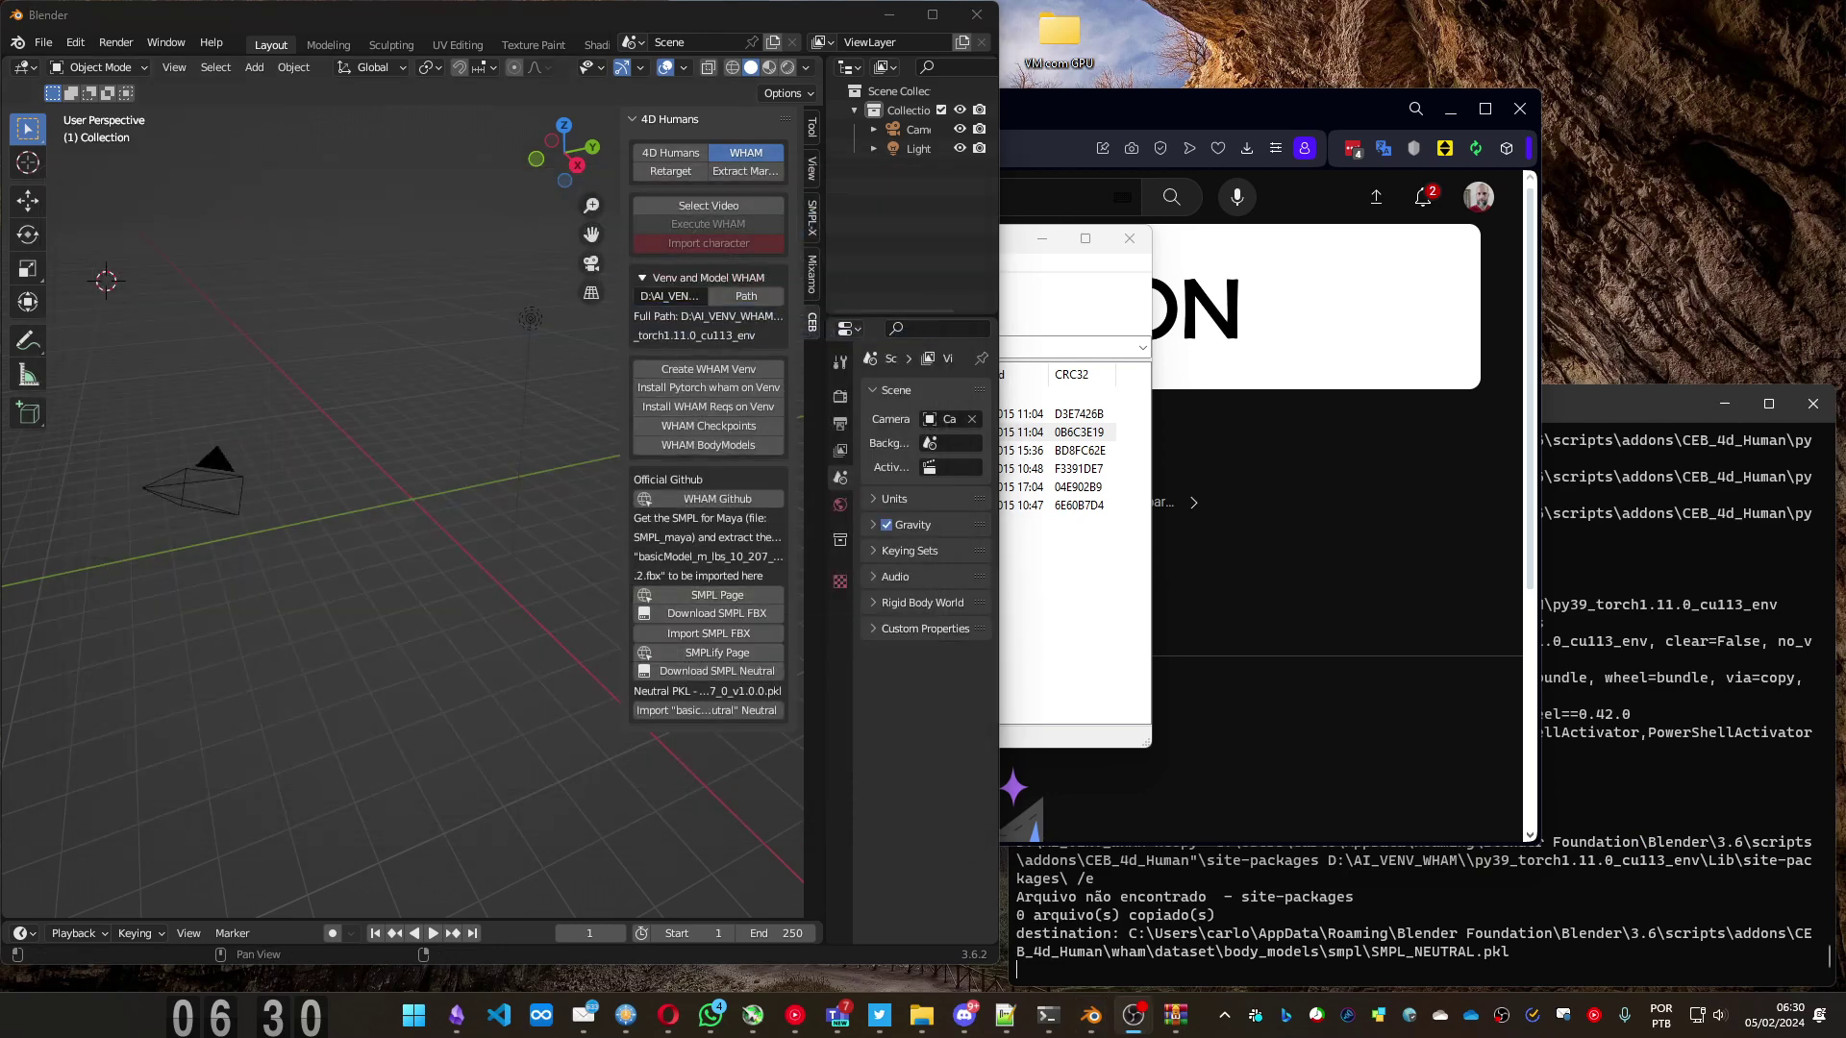
{"action": "left_click", "coordinate": [683, 207]}
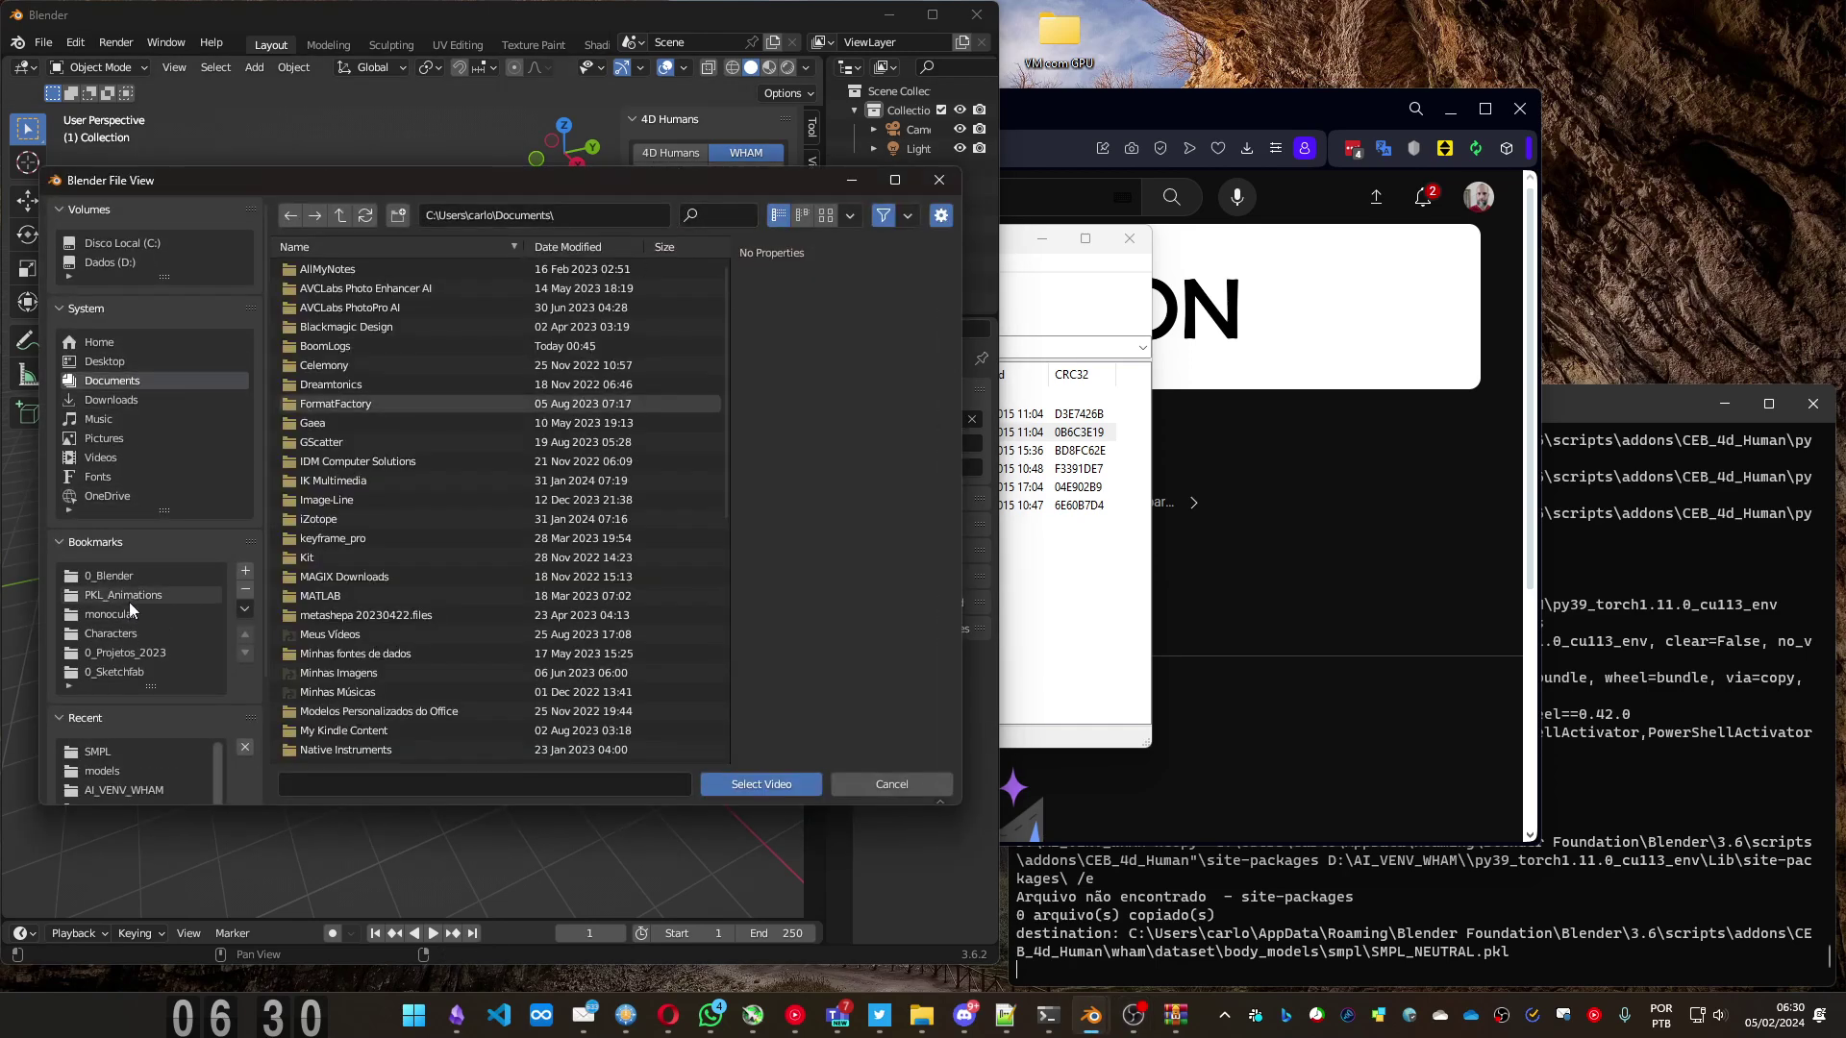
{"action": "left_click", "coordinate": [123, 615]}
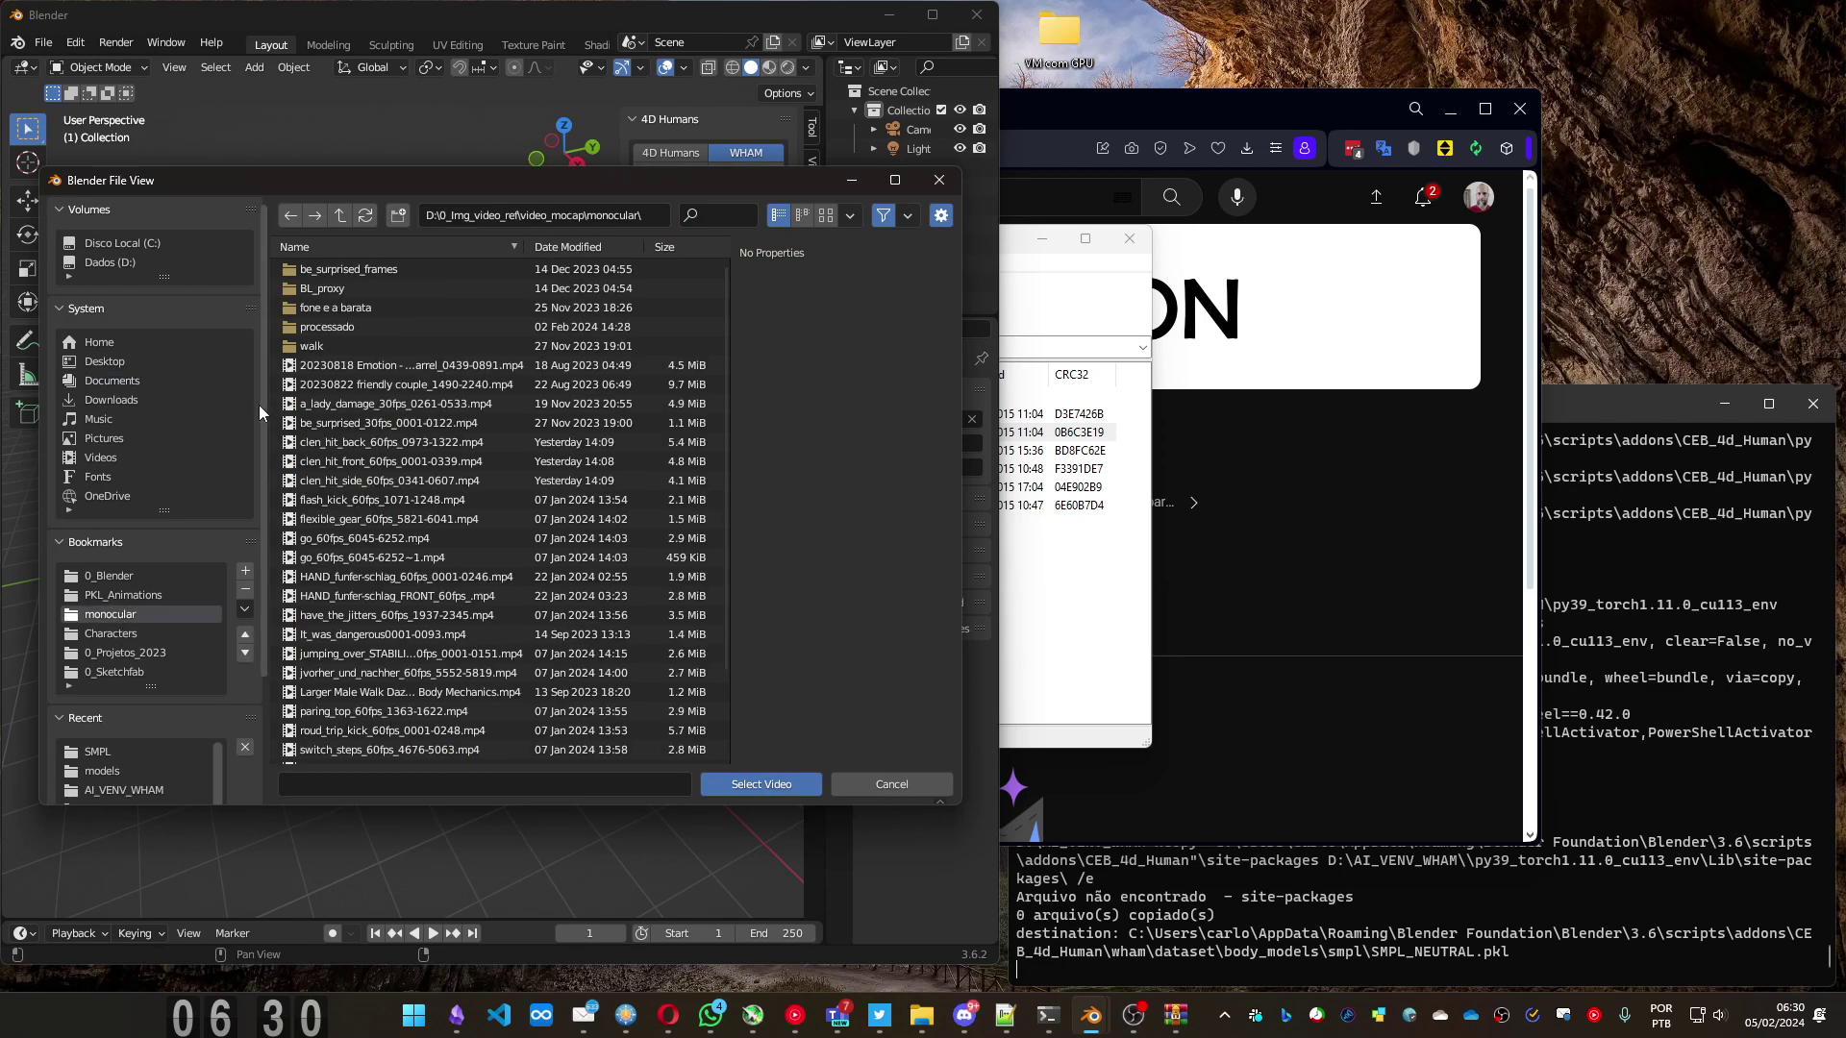
{"action": "double_click", "coordinate": [353, 541]}
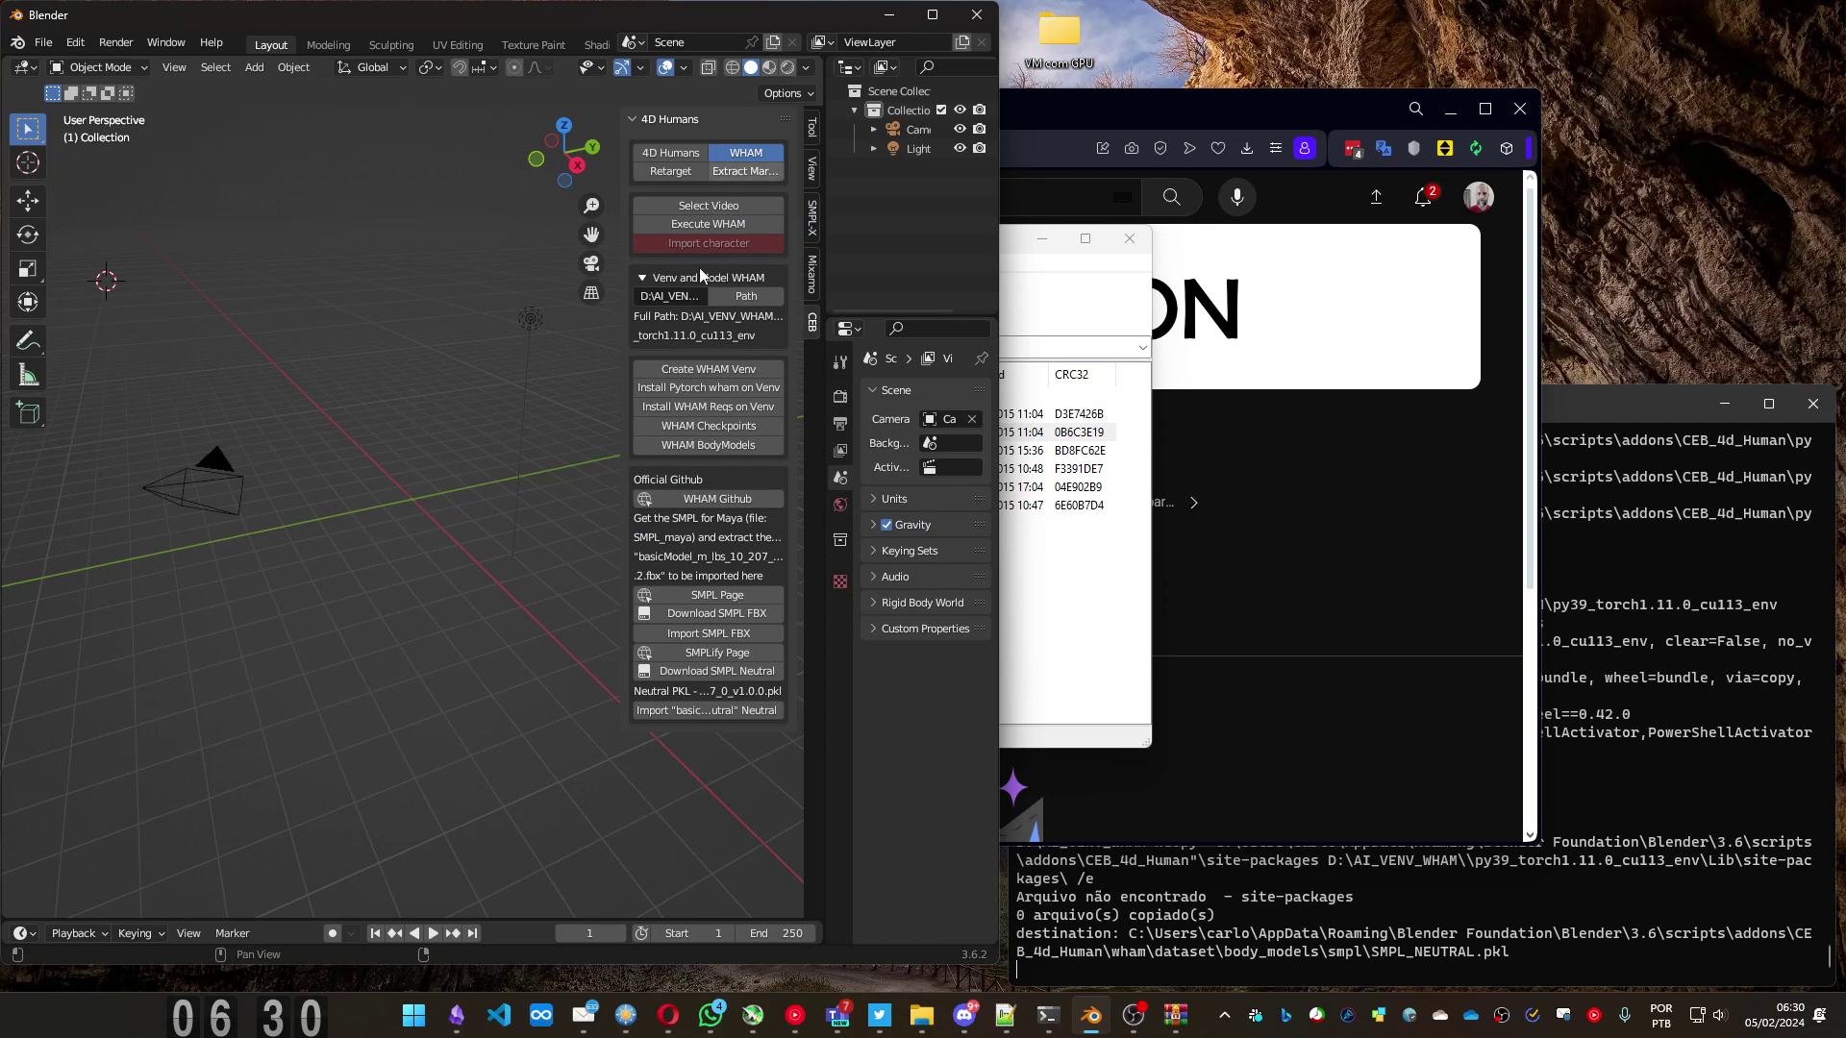
- Run WHAM on the clip until the terminal reports output/demo/video saved and Done
{"action": "left_click", "coordinate": [687, 226]}
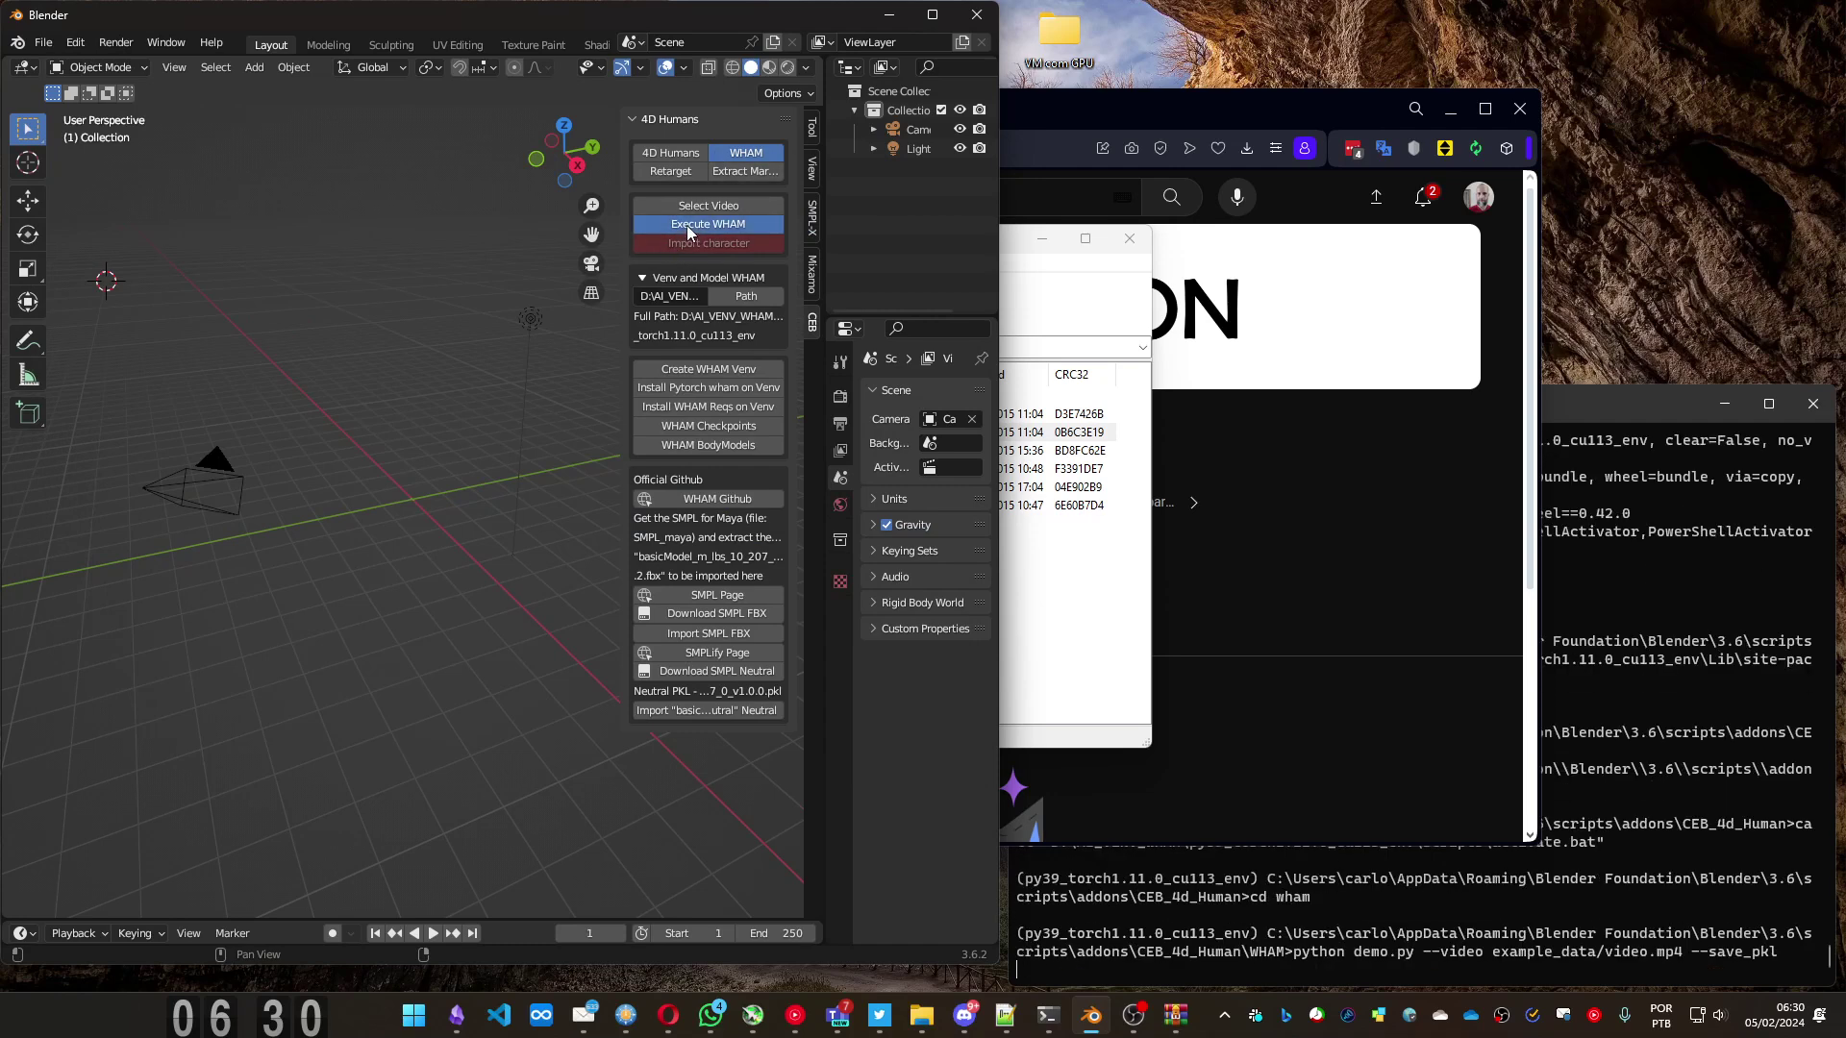
{"action": "left_click", "coordinate": [1634, 402]}
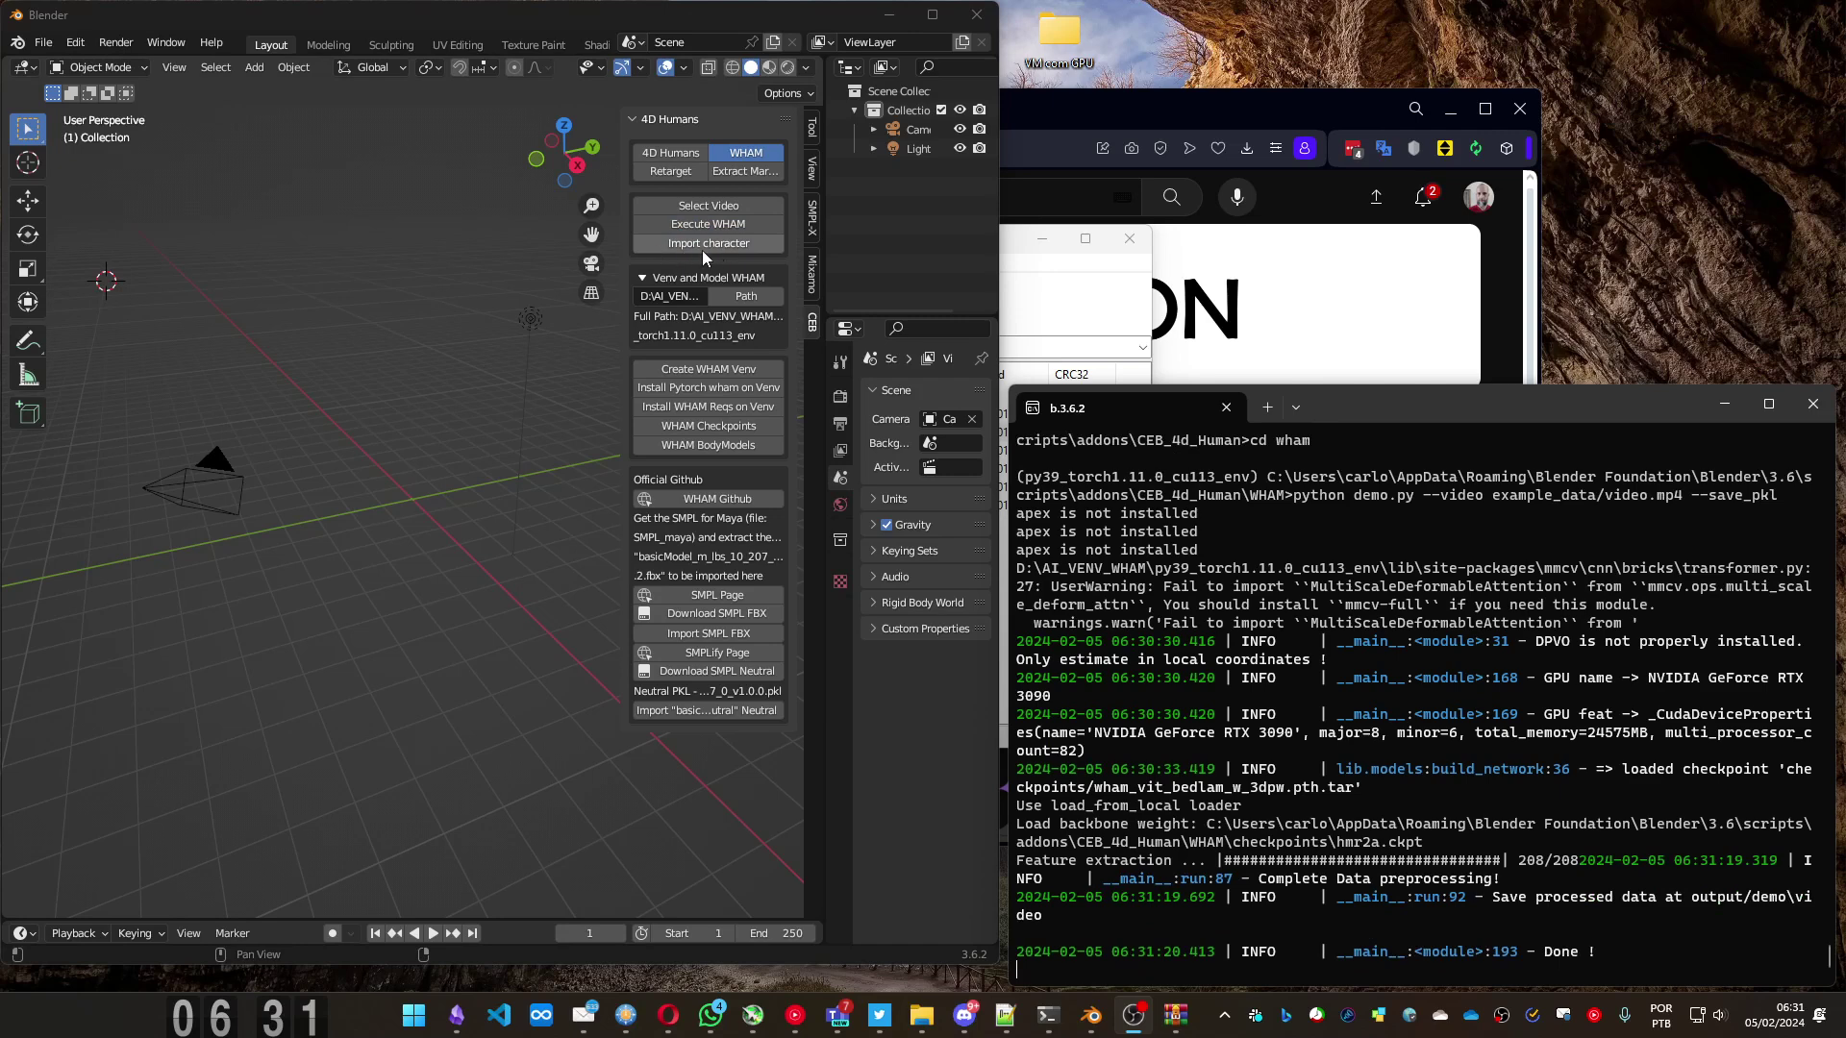
- Import the WHAM-animated SMPL character with armature Amt_C01 into the scene
{"action": "left_click", "coordinate": [708, 242]}
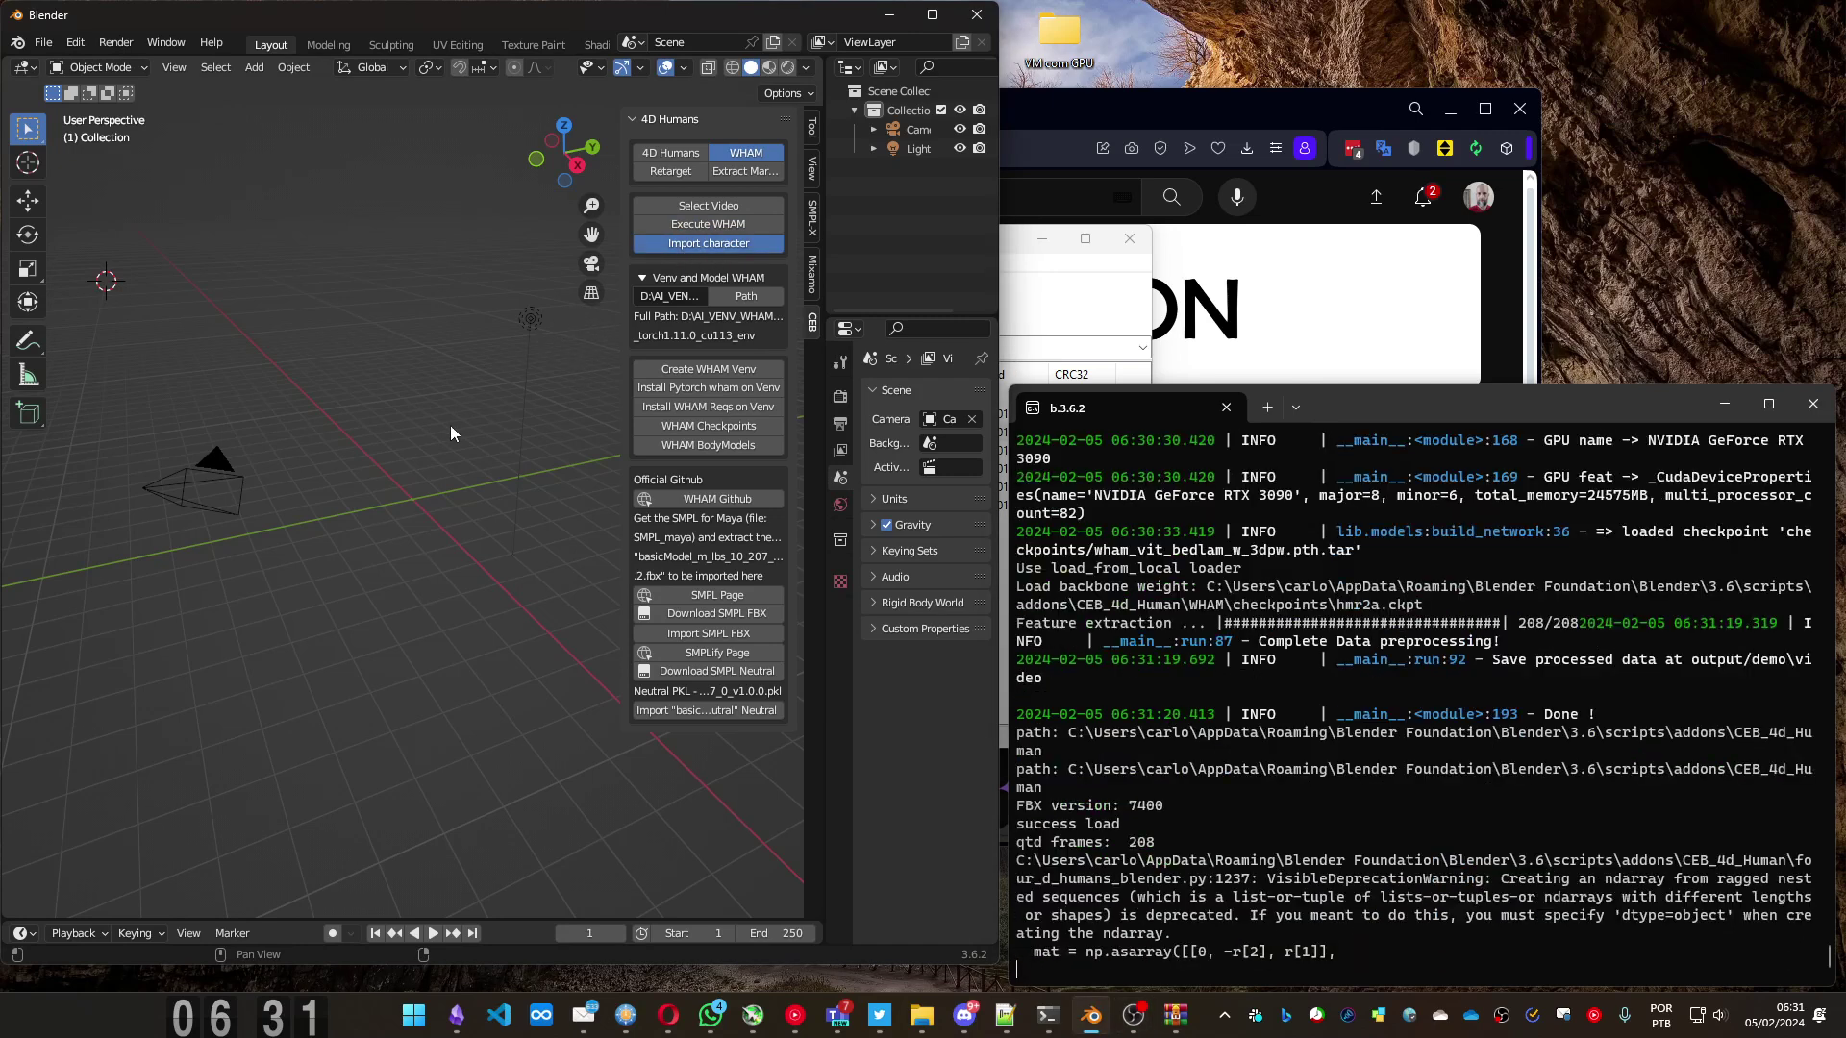
{"action": "middle_click_drag", "start_coordinate": [412, 573], "coordinate": [395, 500]}
{"action": "scroll", "coordinate": [396, 500], "scroll_direction": "up", "scroll_amount": 5}
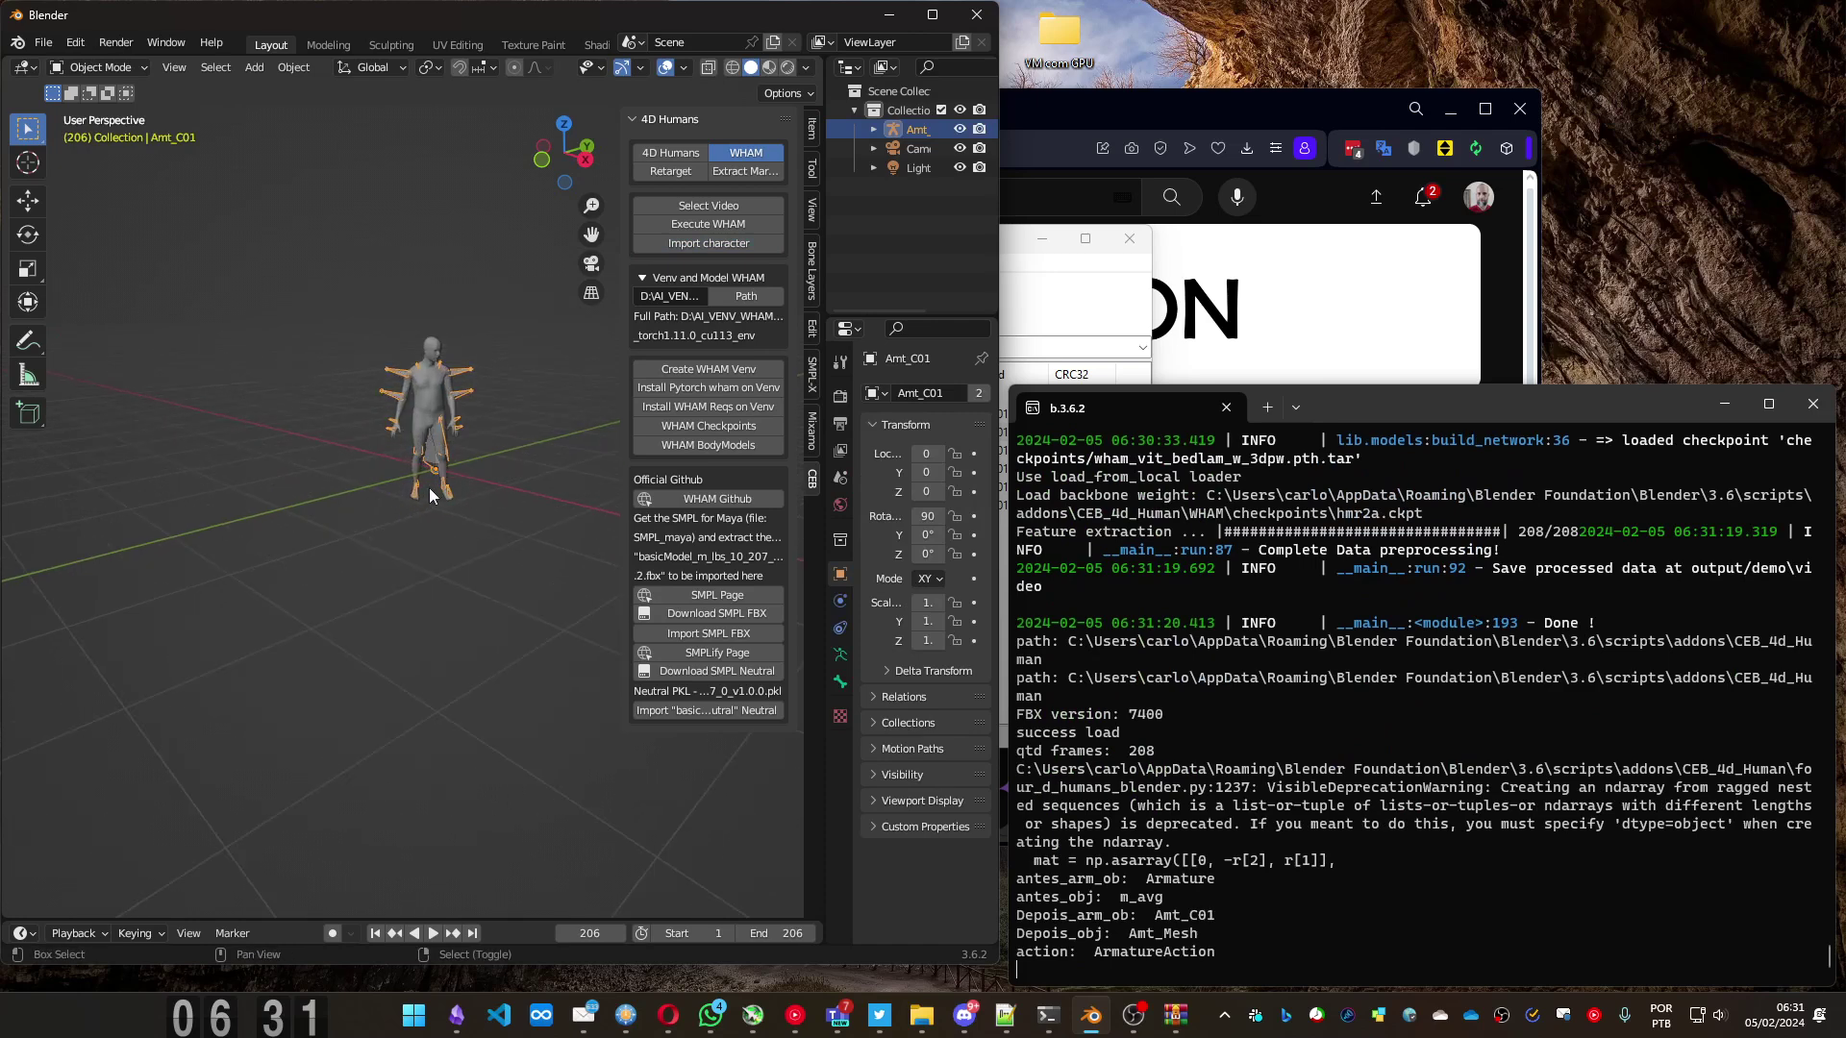
- Play the 206-frame captured animation while orbiting around the moving body
{"action": "key", "text": "space"}
{"action": "middle_click_drag", "start_coordinate": [412, 491], "coordinate": [245, 488]}
{"action": "middle_click_drag", "start_coordinate": [475, 496], "coordinate": [394, 505]}
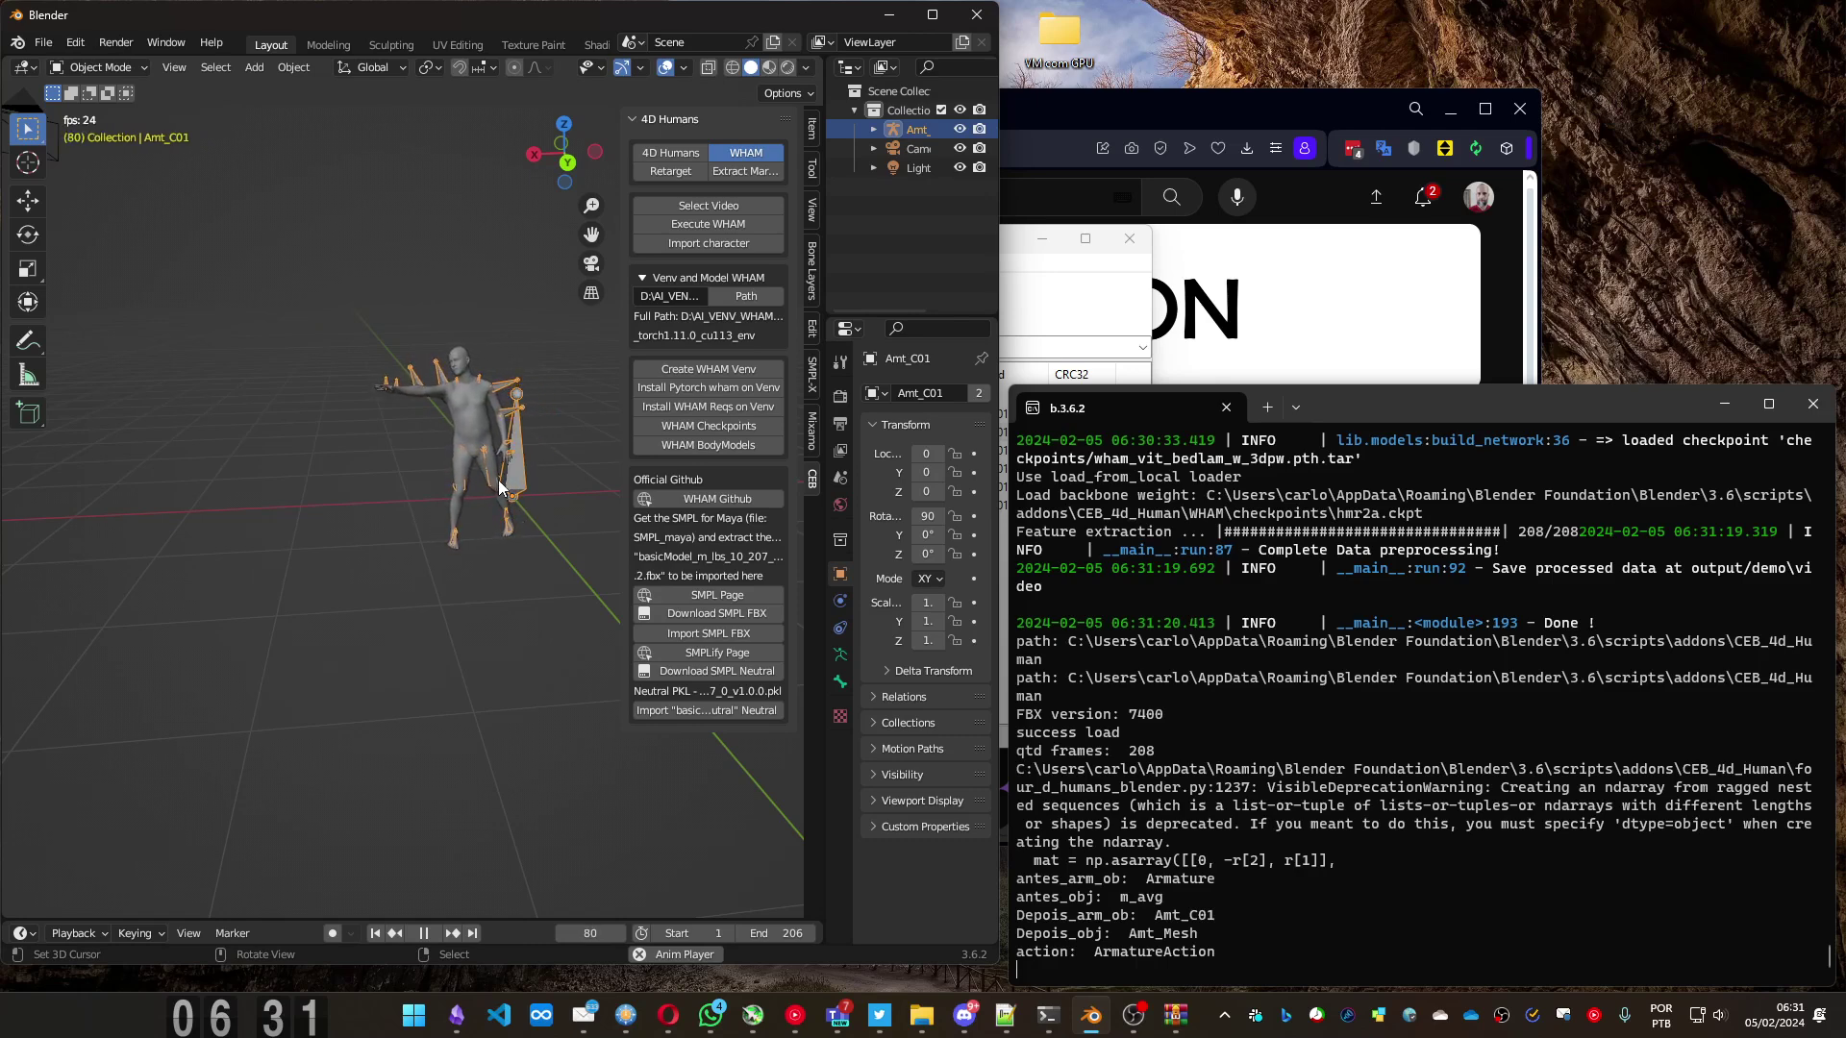
- Stop playback, leaving Amt_C01 posed at frame 112 of 206
{"action": "key", "text": "space"}
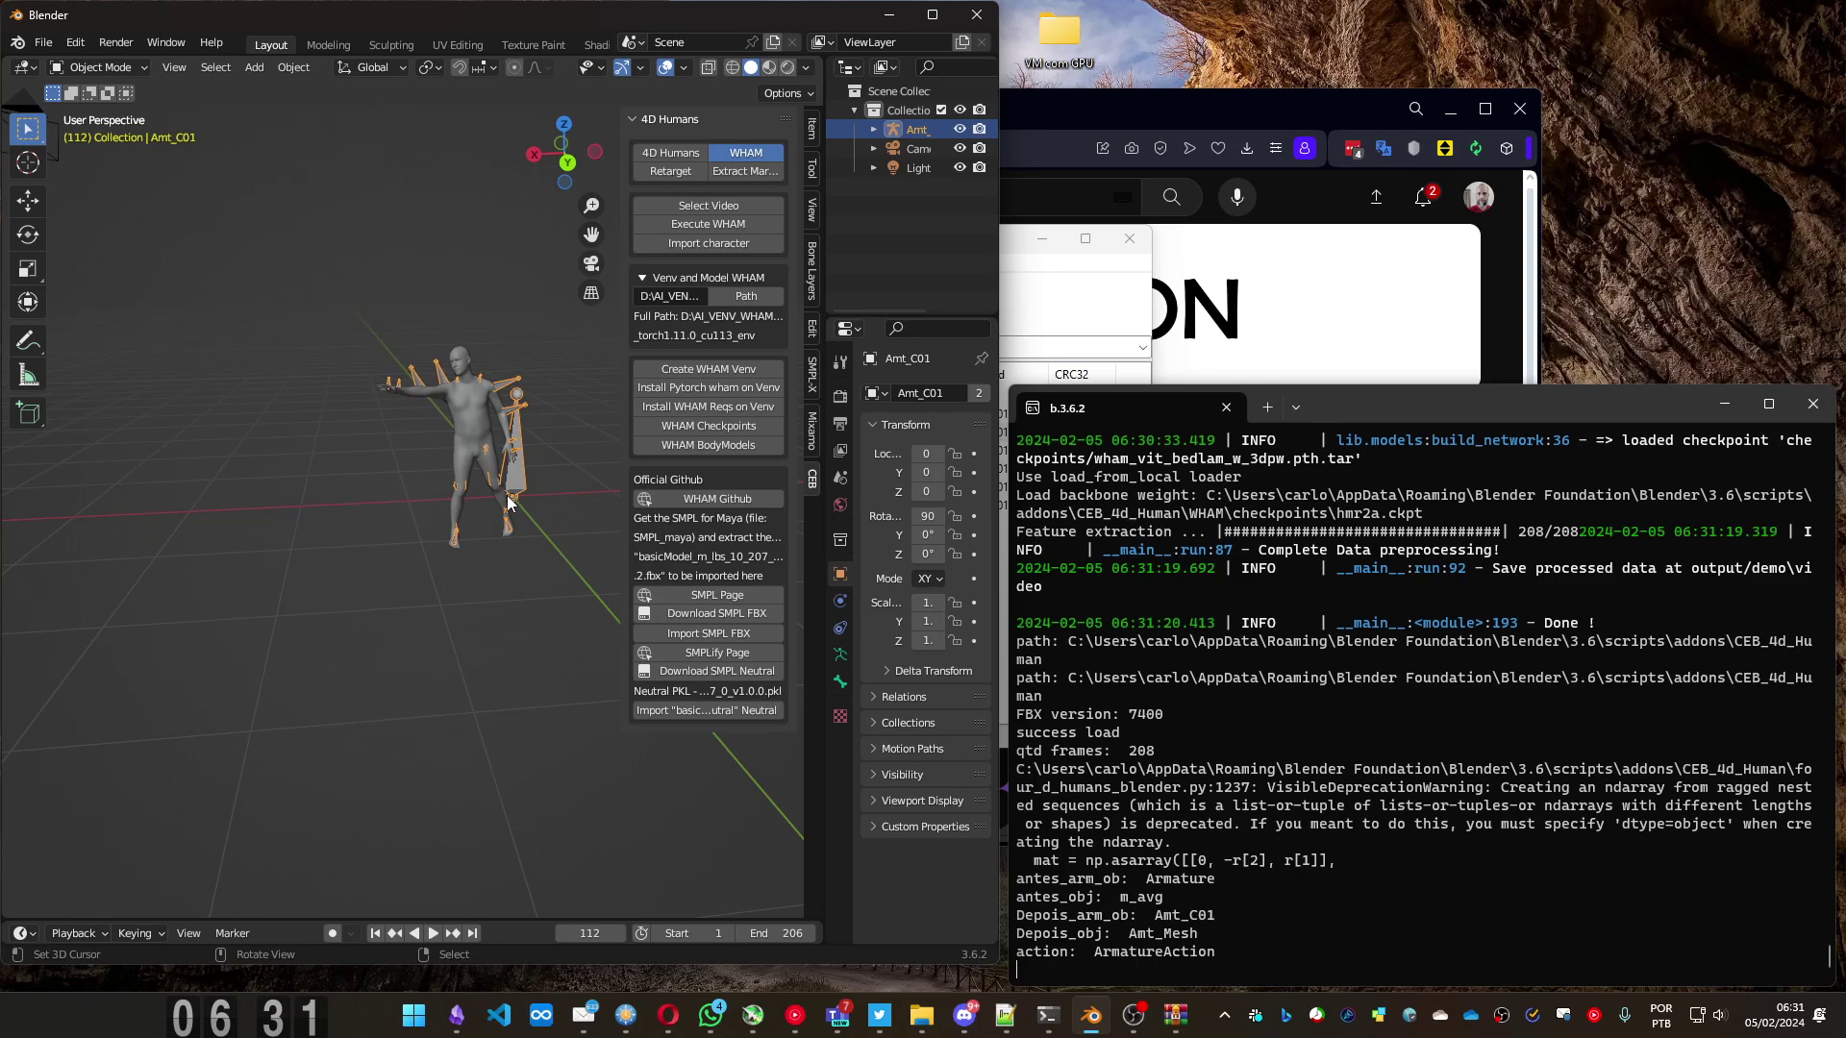